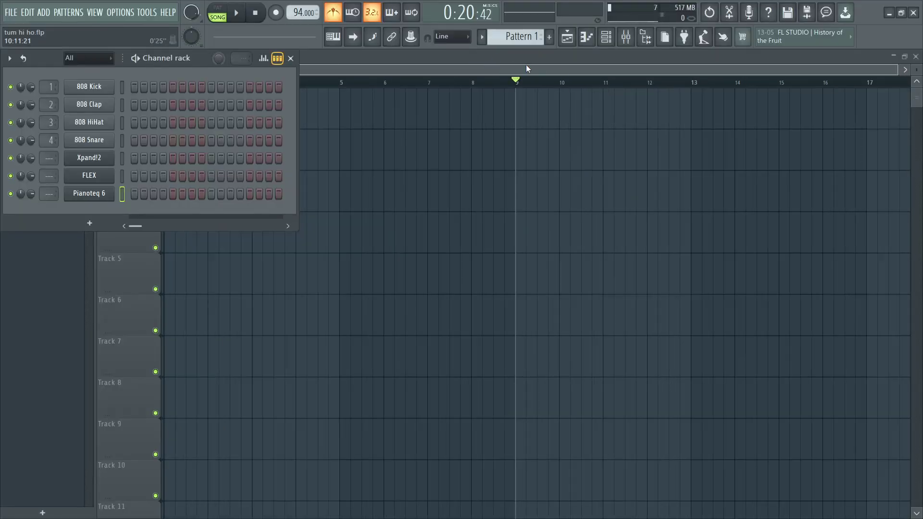
Show the mixer together with the channel rack.
{"action": "key", "text": "F6"}
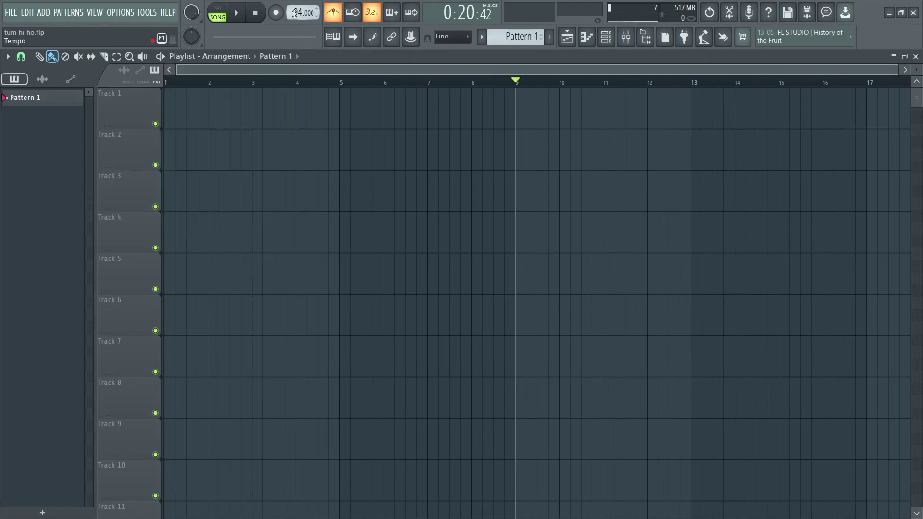
{"action": "left_click", "coordinate": [622, 47]}
{"action": "left_click", "coordinate": [606, 38]}
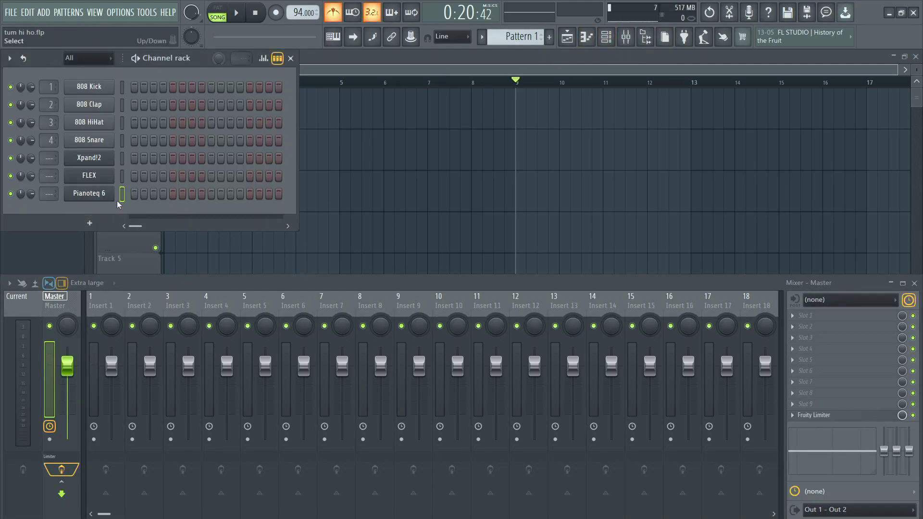
Open the Pianoteq 6 instrument, try its sustain pedal, and place the plugin window beside the channel rack.
{"action": "left_click", "coordinate": [80, 197]}
{"action": "left_click_drag", "start_coordinate": [167, 100], "coordinate": [652, 76]}
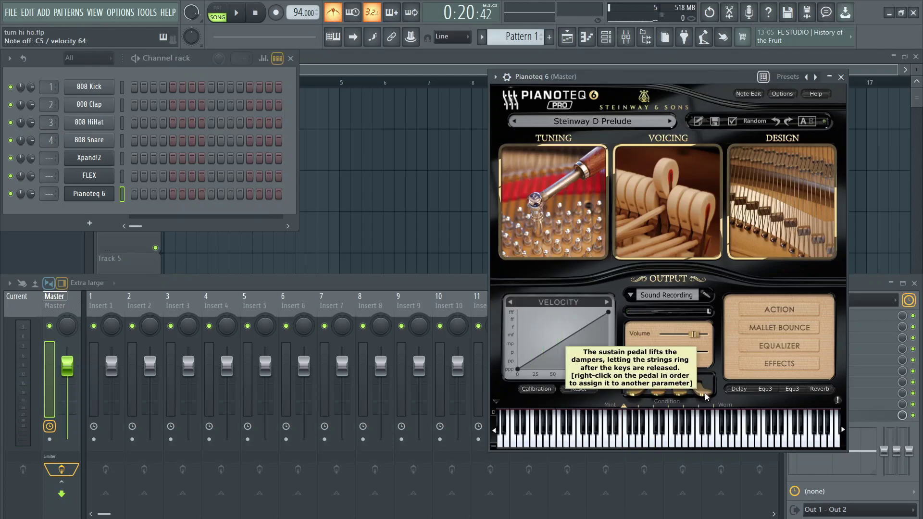
{"action": "left_click", "coordinate": [703, 396]}
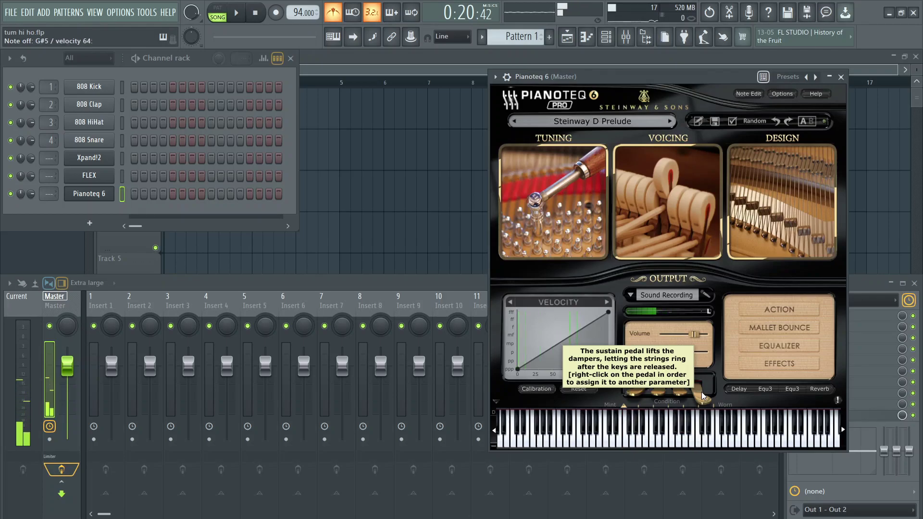
{"action": "left_click", "coordinate": [703, 396]}
{"action": "left_click_drag", "start_coordinate": [693, 72], "coordinate": [524, 52]}
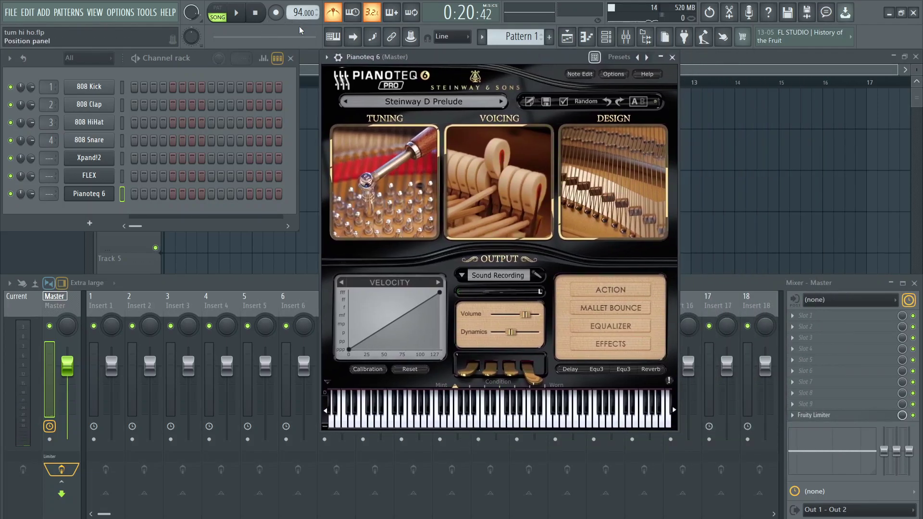
Record a four-bar piano melody from bar 2 into Pattern 1 on Pianoteq 6, capturing notes and automation.
{"action": "left_click", "coordinate": [275, 16]}
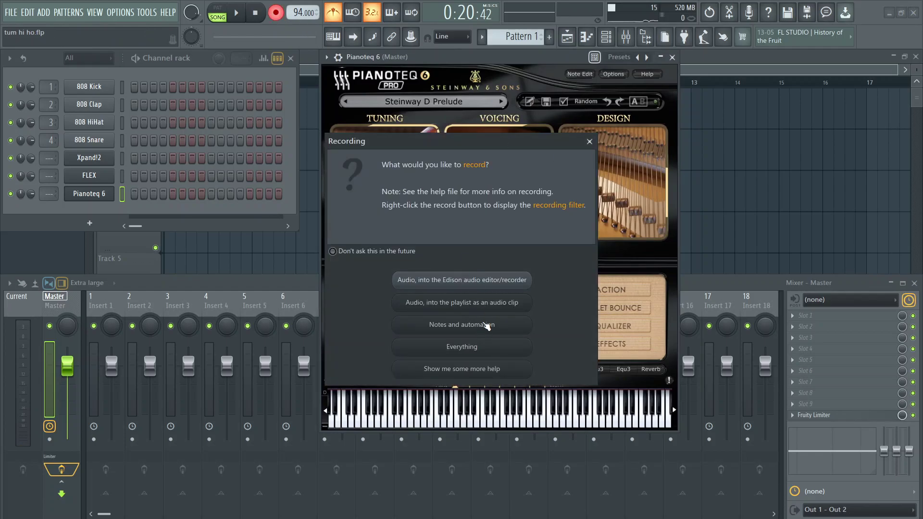
{"action": "left_click_drag", "start_coordinate": [510, 147], "coordinate": [532, 99]}
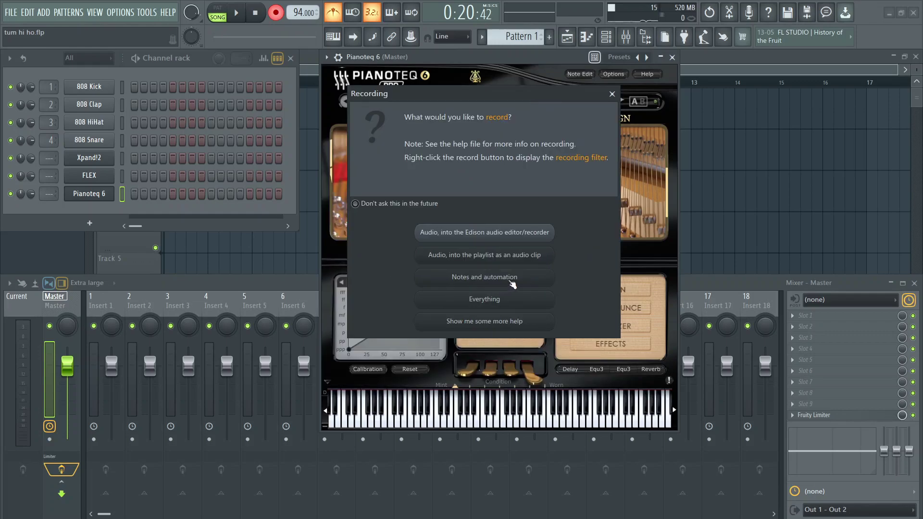
{"action": "left_click", "coordinate": [512, 285]}
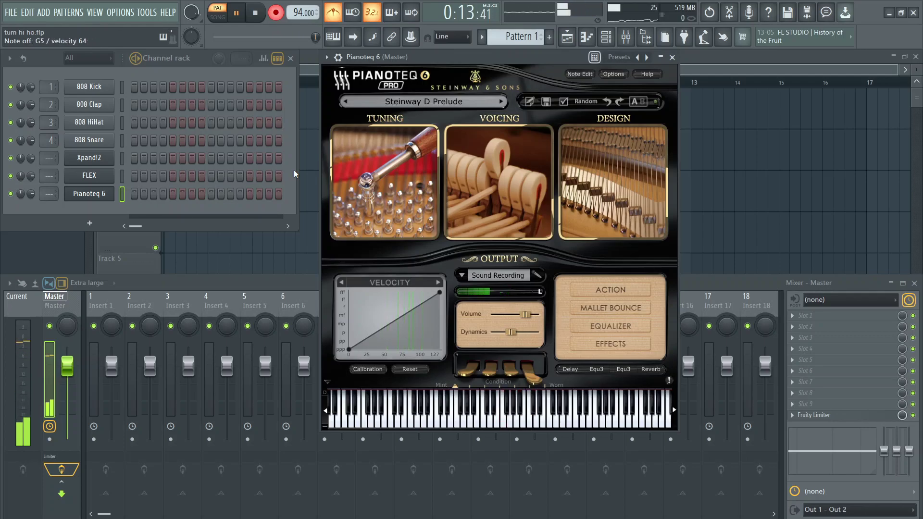
{"action": "key", "text": "space"}
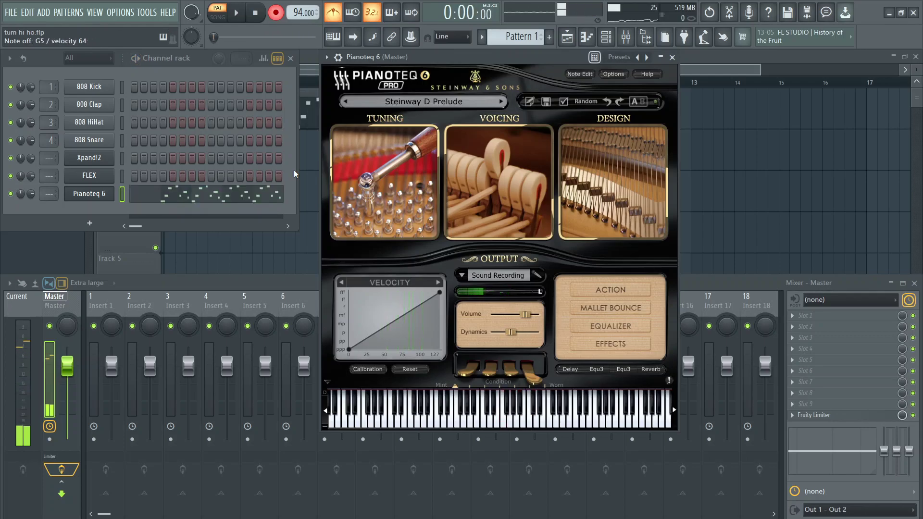
Open the recorded Pianoteq 6 notes in the piano roll and apply Quick quantize to all of them.
{"action": "left_click", "coordinate": [191, 199]}
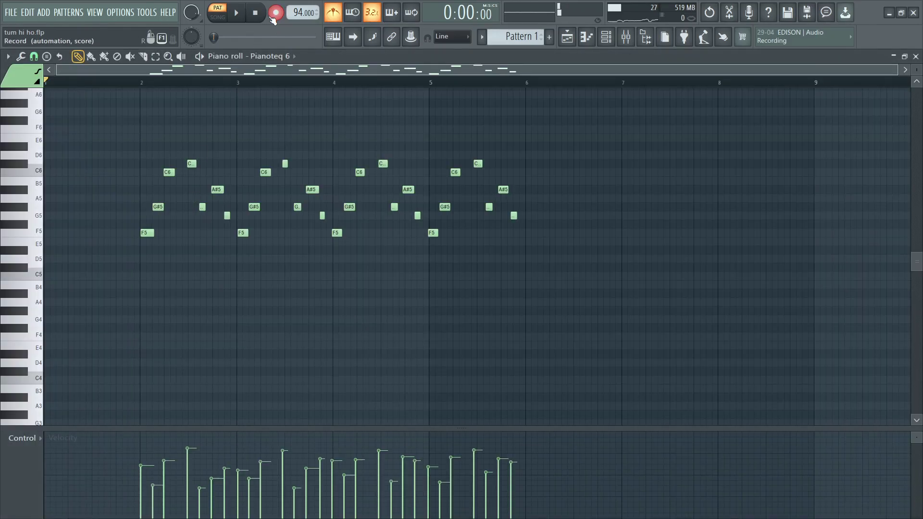
{"action": "scroll", "coordinate": [659, 204], "scroll_direction": "up", "scroll_amount": 1}
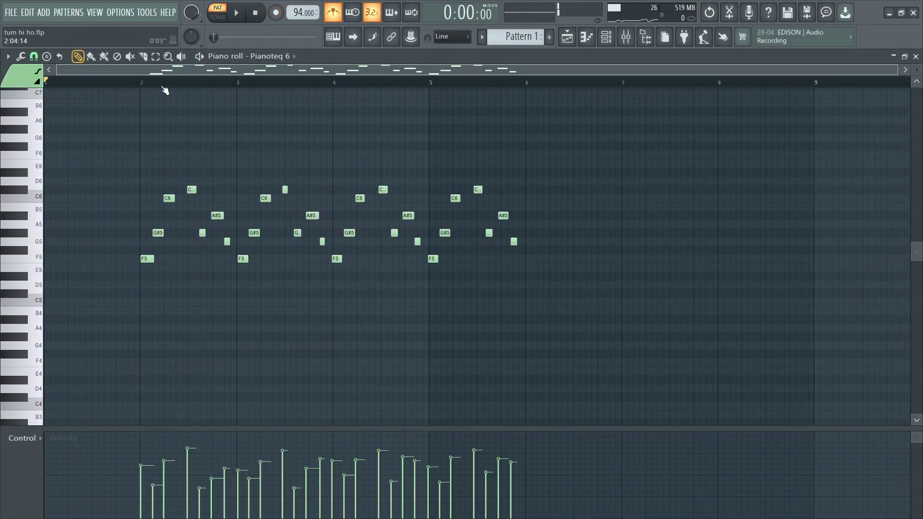
{"action": "scroll", "coordinate": [165, 92], "scroll_direction": "up", "scroll_amount": 4}
{"action": "scroll", "coordinate": [164, 91], "scroll_direction": "down", "scroll_amount": 4}
{"action": "scroll", "coordinate": [163, 91], "scroll_direction": "up", "scroll_amount": 6}
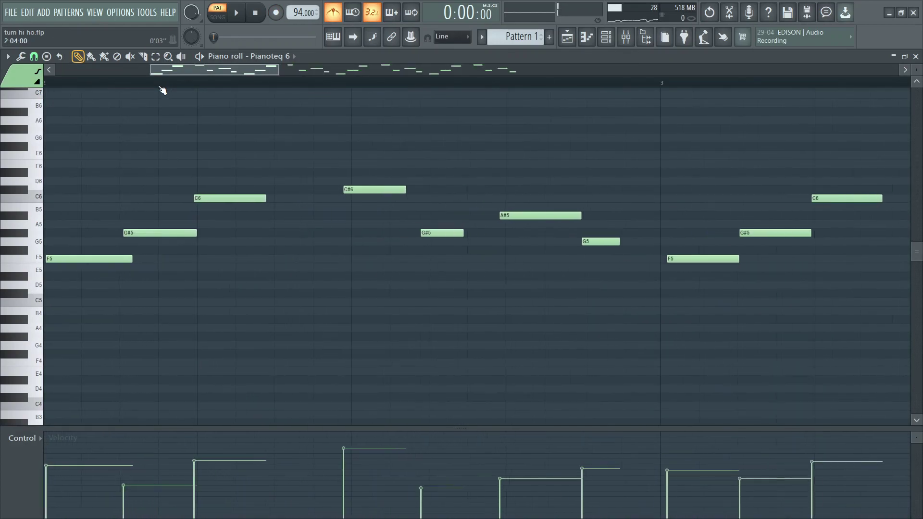
{"action": "scroll", "coordinate": [163, 91], "scroll_direction": "down", "scroll_amount": 3}
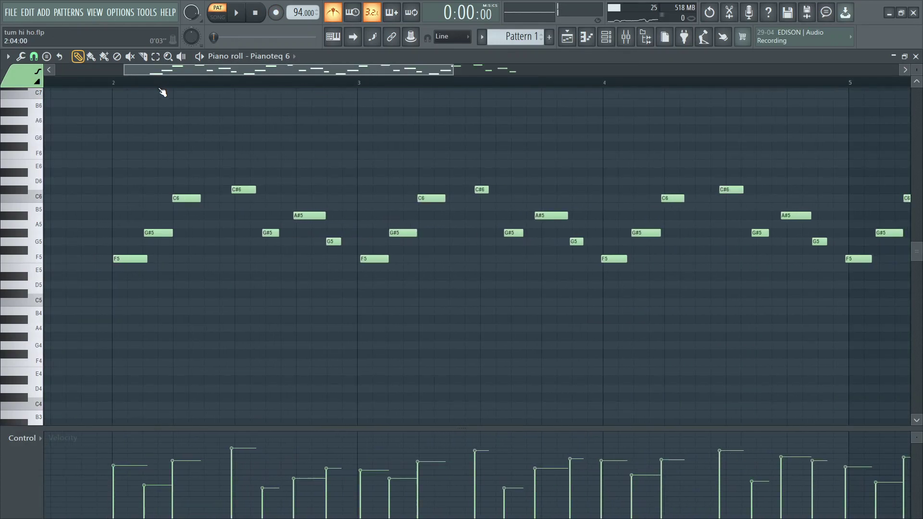
{"action": "scroll", "coordinate": [186, 88], "scroll_direction": "down", "scroll_amount": 3}
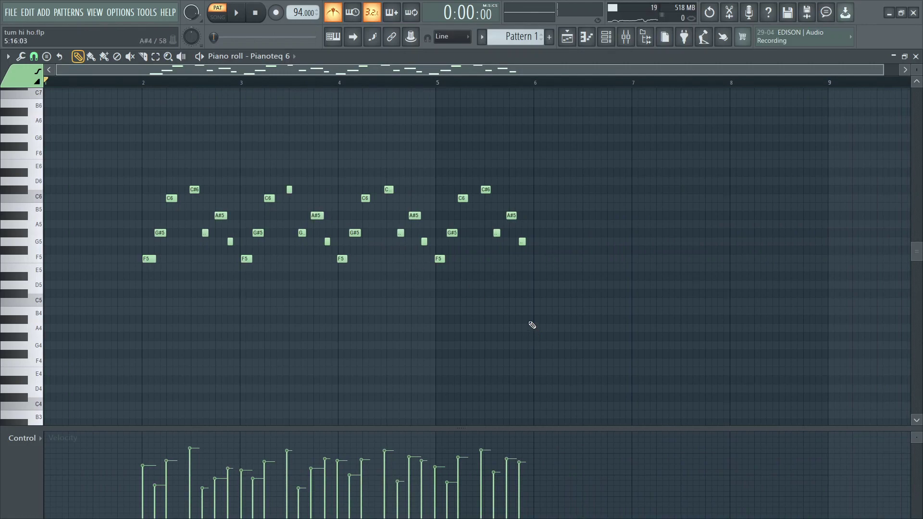
{"action": "key", "text": "ctrl+a"}
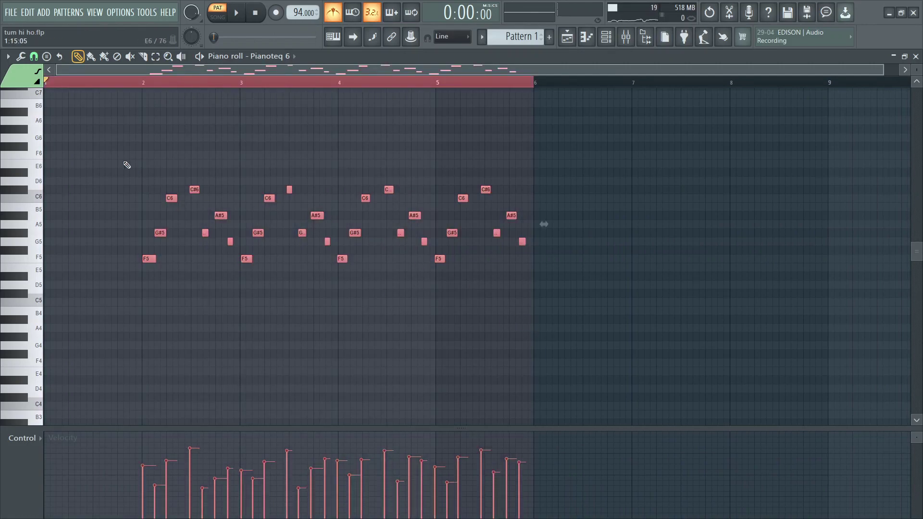
{"action": "left_click", "coordinate": [21, 56]}
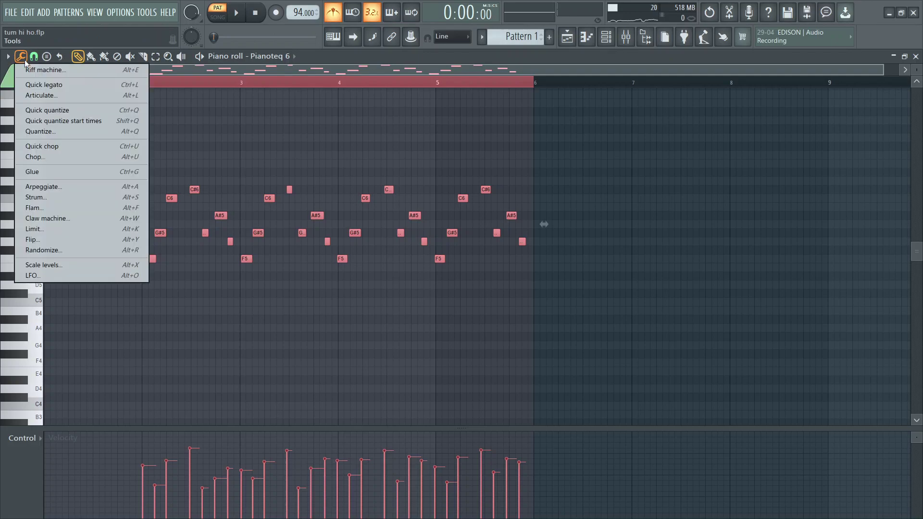
{"action": "left_click", "coordinate": [52, 113]}
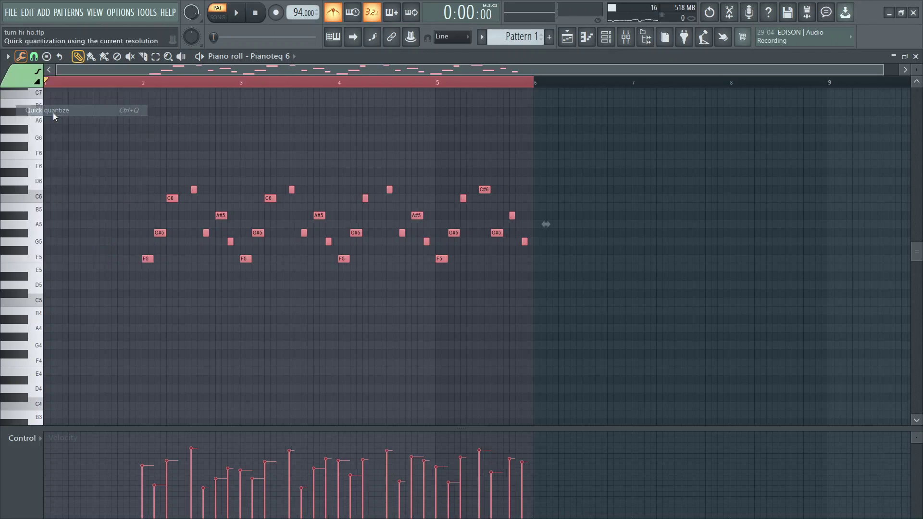
Play the quantized melody from bar 2 and check its timing across the four bars.
{"action": "scroll", "coordinate": [167, 89], "scroll_direction": "up", "scroll_amount": 3}
{"action": "scroll", "coordinate": [168, 88], "scroll_direction": "down", "scroll_amount": 5}
{"action": "scroll", "coordinate": [204, 140], "scroll_direction": "up", "scroll_amount": 1}
{"action": "scroll", "coordinate": [239, 87], "scroll_direction": "down", "scroll_amount": 3}
{"action": "scroll", "coordinate": [257, 163], "scroll_direction": "up", "scroll_amount": 1}
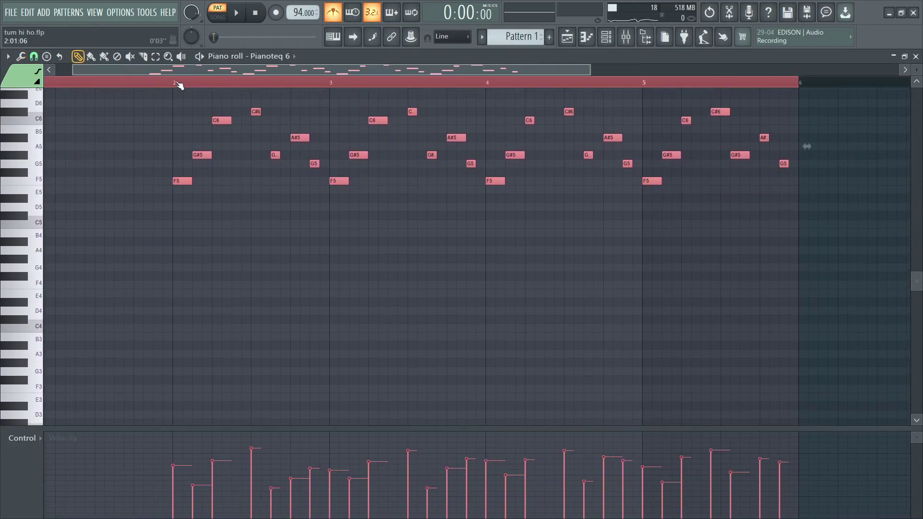
{"action": "left_click", "coordinate": [174, 83]}
{"action": "key", "text": "space"}
{"action": "scroll", "coordinate": [284, 245], "scroll_direction": "up", "scroll_amount": 1}
{"action": "scroll", "coordinate": [287, 250], "scroll_direction": "up", "scroll_amount": 2}
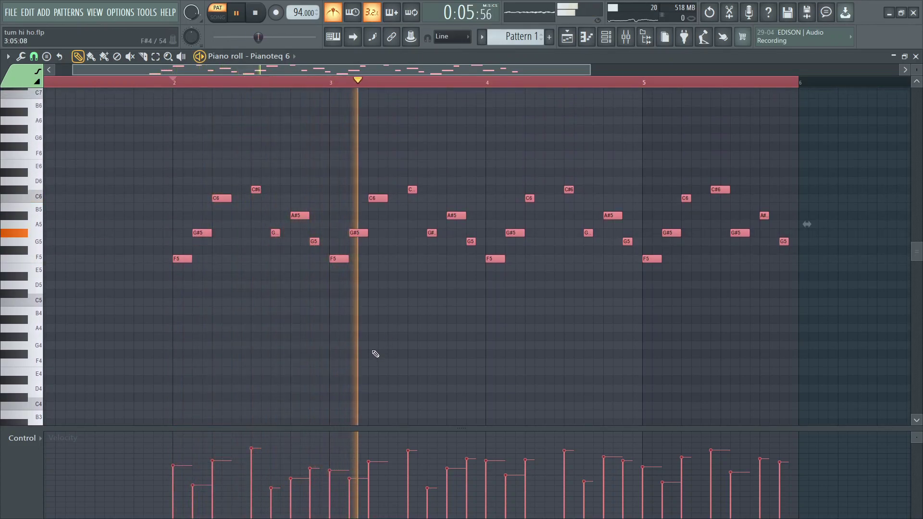
{"action": "scroll", "coordinate": [503, 85], "scroll_direction": "down", "scroll_amount": 2}
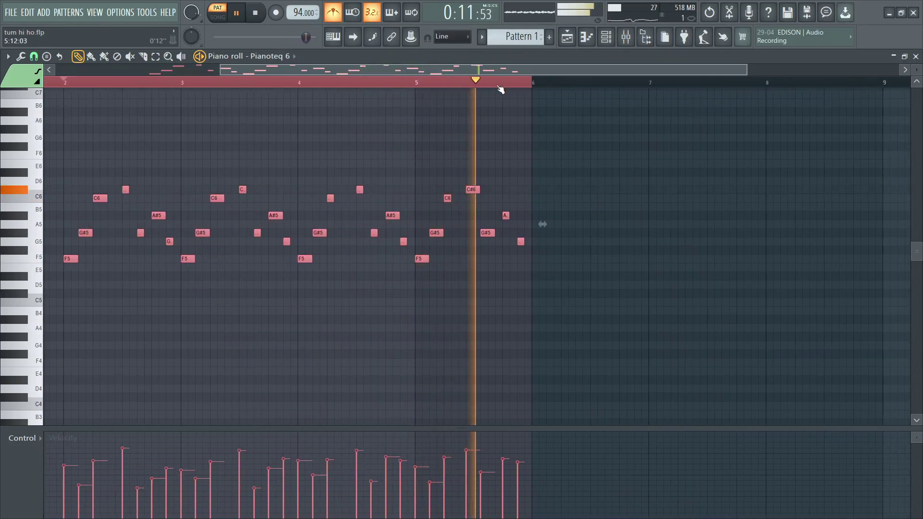
{"action": "scroll", "coordinate": [500, 90], "scroll_direction": "up", "scroll_amount": 2}
{"action": "key", "text": "space"}
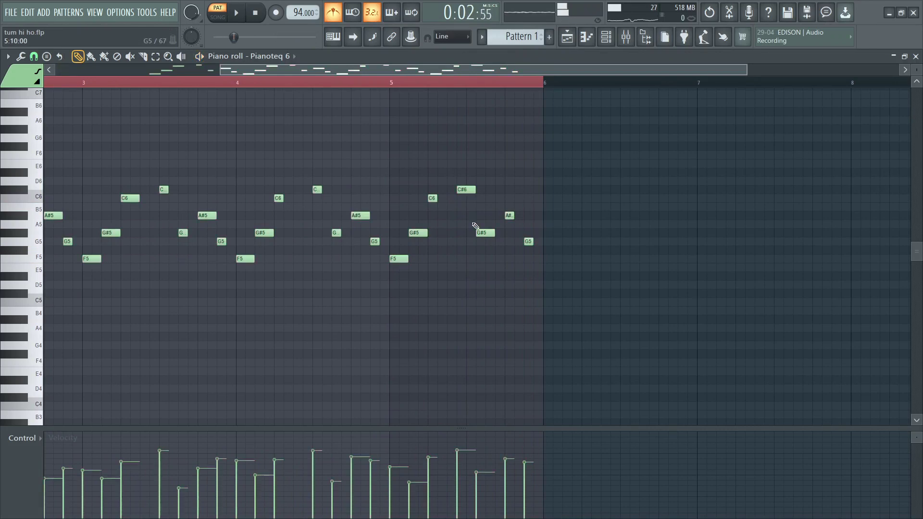
Replace the notes in bars 4 and 5 with a copy of the notes from bars 2 and 3.
{"action": "scroll", "coordinate": [484, 97], "scroll_direction": "down", "scroll_amount": 1}
{"action": "scroll", "coordinate": [486, 96], "scroll_direction": "down", "scroll_amount": 2}
{"action": "scroll", "coordinate": [481, 98], "scroll_direction": "up", "scroll_amount": 2}
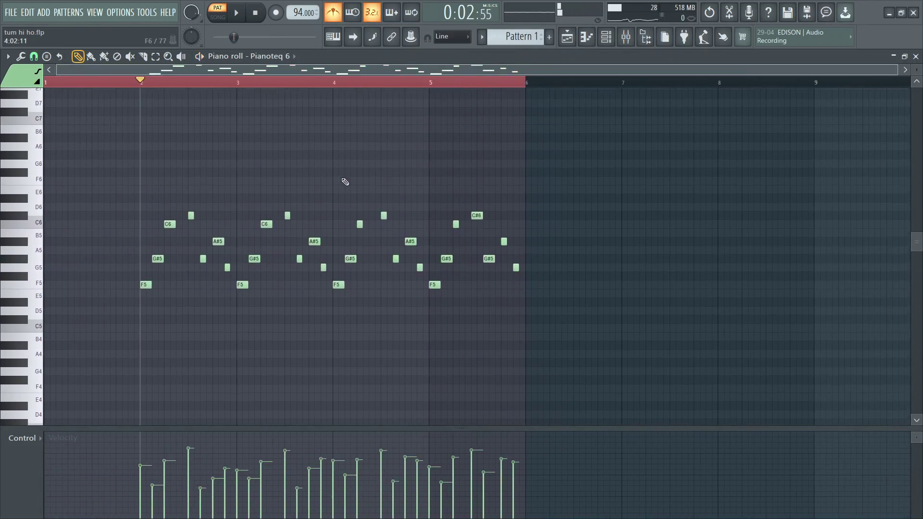
{"action": "left_click_drag", "start_coordinate": [339, 200], "coordinate": [532, 337]}
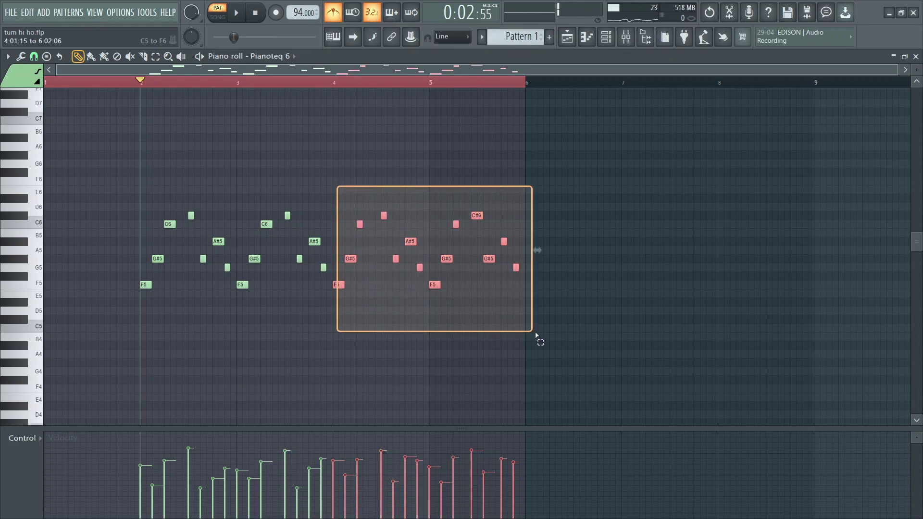
{"action": "key", "text": "Delete"}
{"action": "left_click_drag", "start_coordinate": [373, 186], "coordinate": [79, 326]}
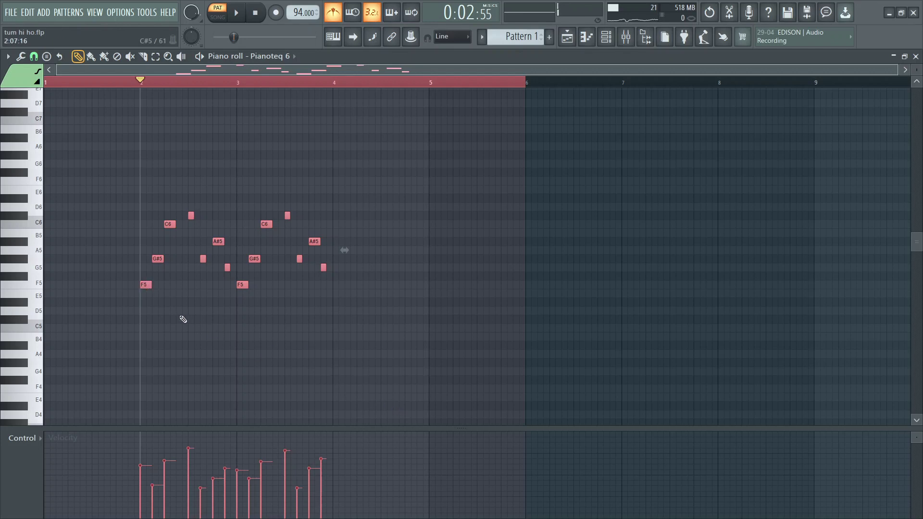
{"action": "left_click_drag", "start_coordinate": [398, 170], "coordinate": [107, 352]}
{"action": "left_click_drag", "start_coordinate": [144, 285], "coordinate": [340, 313]}
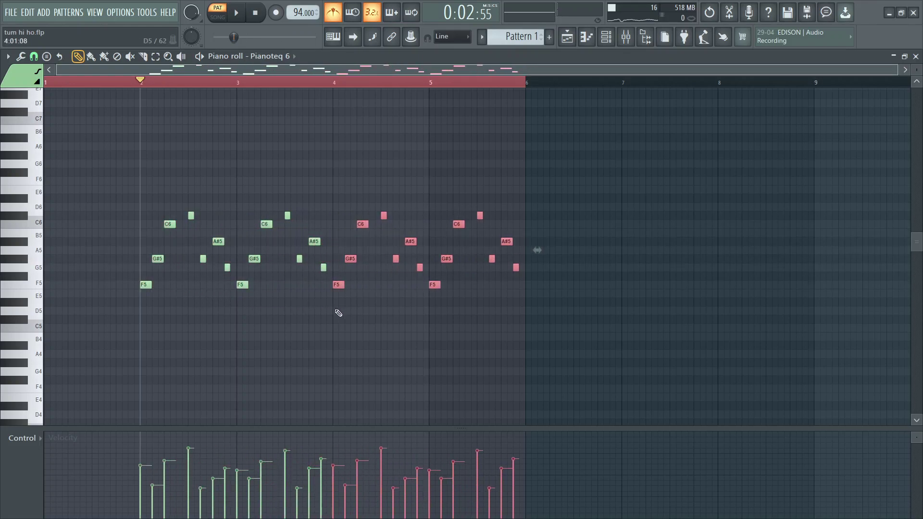
Play the rebuilt melody and examine the notes and their velocities from bar 2 to bar 5.
{"action": "key", "text": "space"}
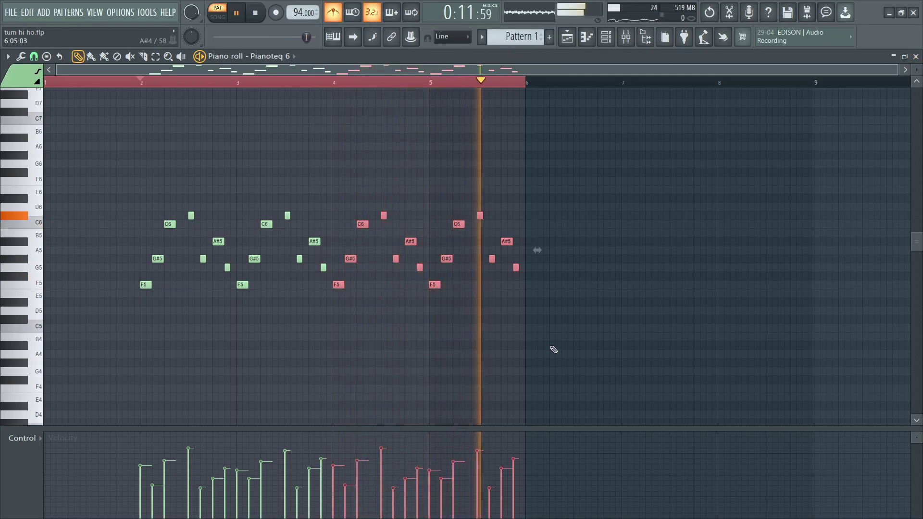
{"action": "key", "text": "space"}
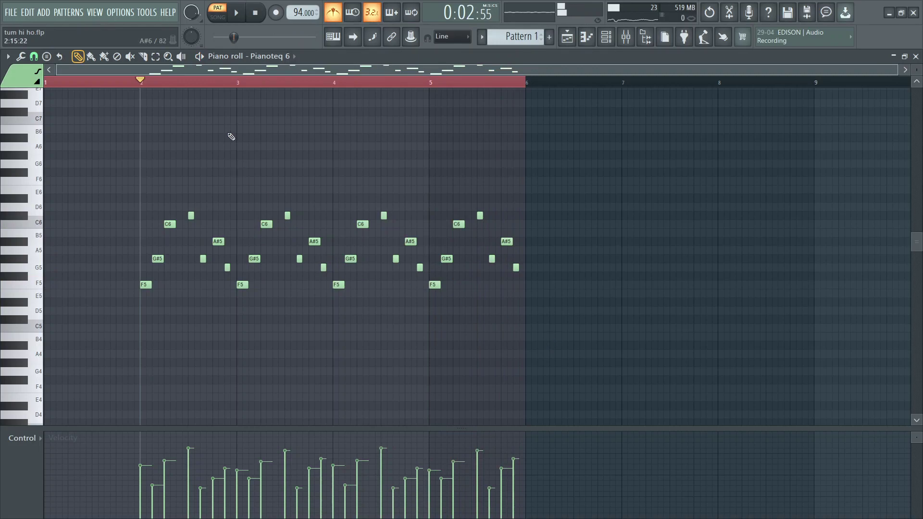
{"action": "scroll", "coordinate": [145, 87], "scroll_direction": "up", "scroll_amount": 5}
{"action": "scroll", "coordinate": [145, 87], "scroll_direction": "down", "scroll_amount": 3}
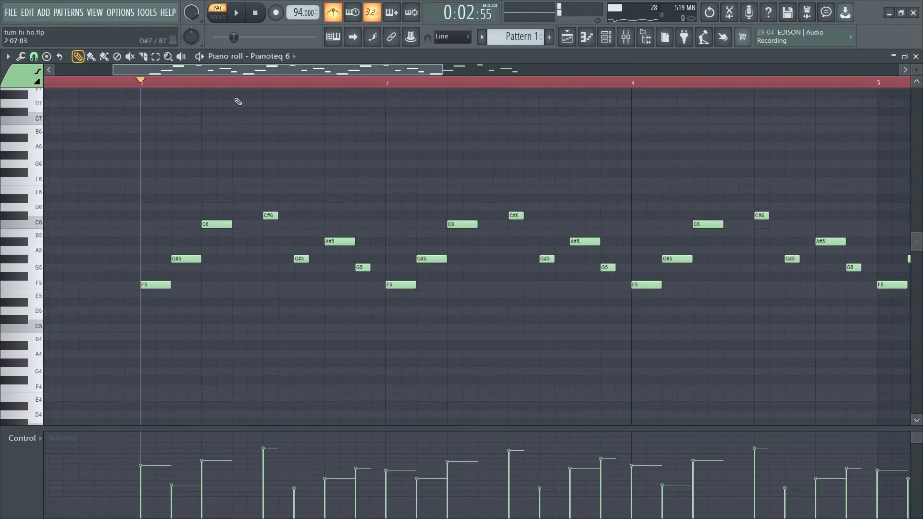
{"action": "scroll", "coordinate": [294, 118], "scroll_direction": "down", "scroll_amount": 1}
{"action": "scroll", "coordinate": [379, 98], "scroll_direction": "down", "scroll_amount": 5}
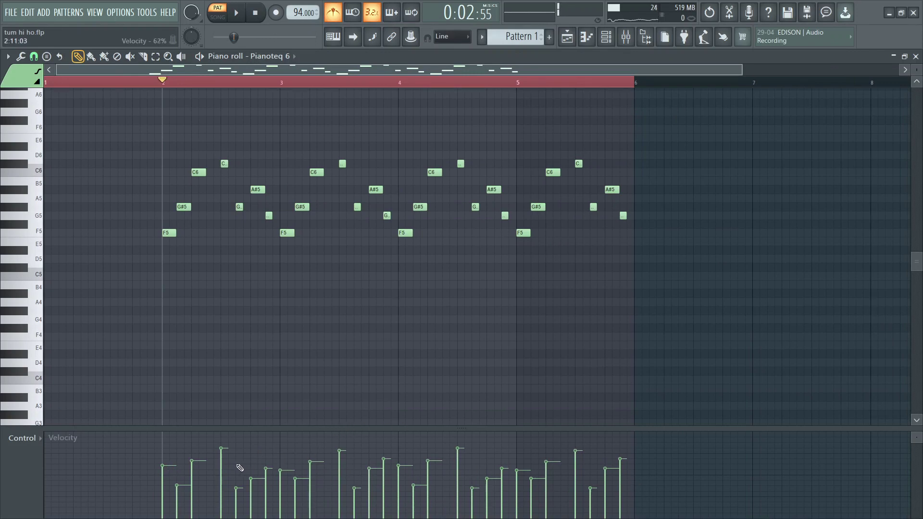
{"action": "scroll", "coordinate": [211, 83], "scroll_direction": "up", "scroll_amount": 3}
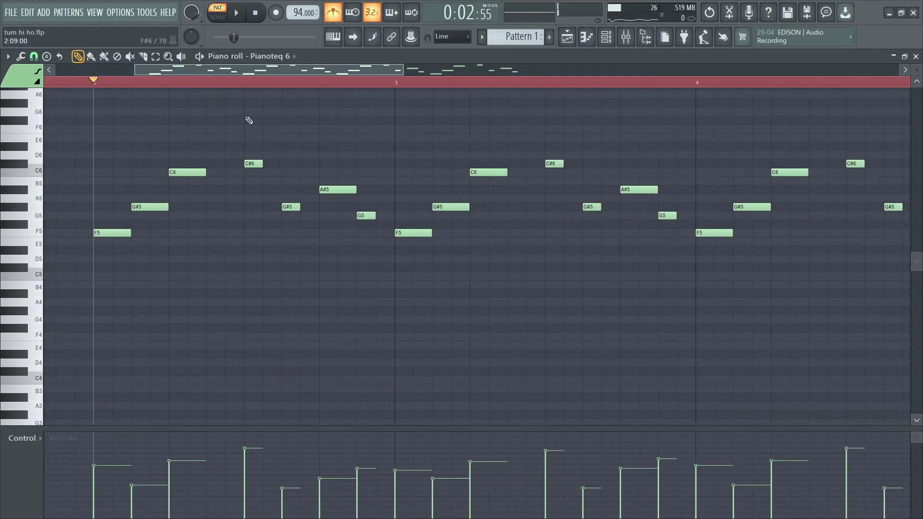
{"action": "scroll", "coordinate": [255, 104], "scroll_direction": "down", "scroll_amount": 2}
{"action": "scroll", "coordinate": [249, 95], "scroll_direction": "up", "scroll_amount": 1}
{"action": "scroll", "coordinate": [261, 87], "scroll_direction": "down", "scroll_amount": 3}
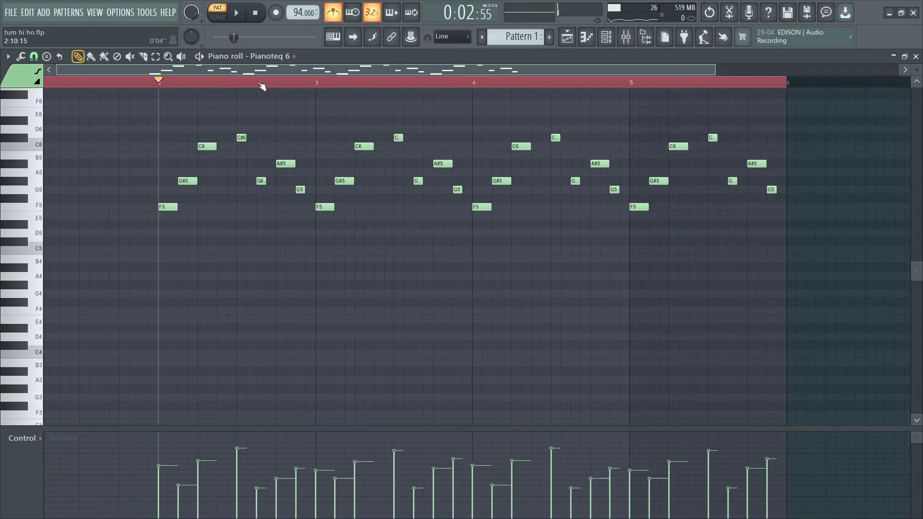
Lower the velocity of the C#6 note in each bar, checking the melody by playback.
{"action": "key", "text": "space"}
{"action": "key", "text": "space"}
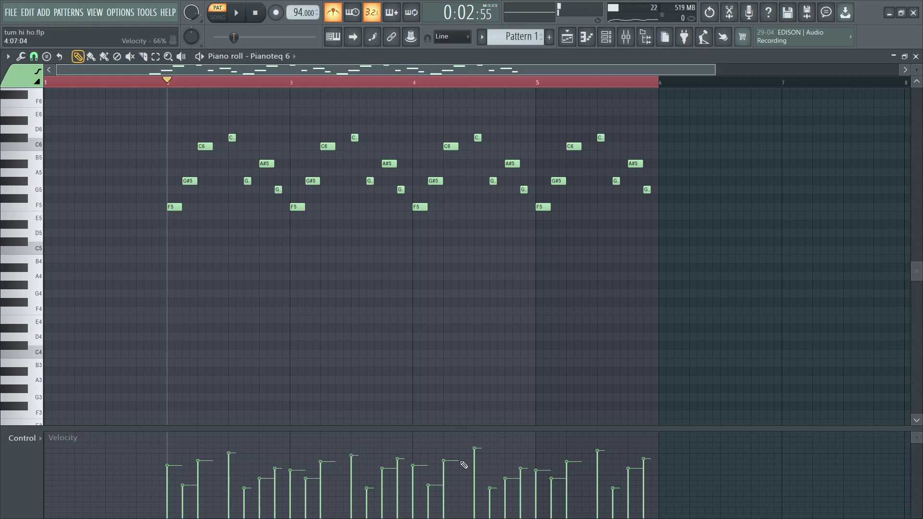
{"action": "key", "text": "space"}
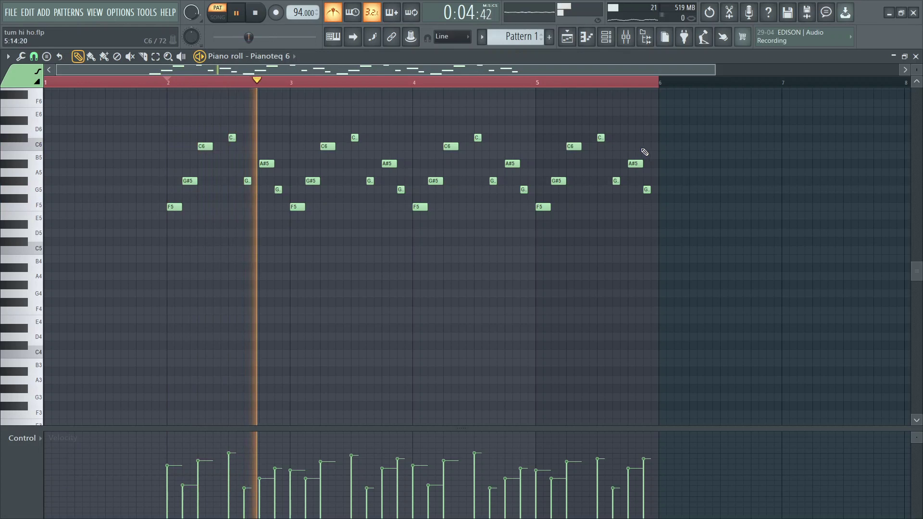
{"action": "key", "text": "space"}
Close the piano roll, Pianoteq 6 and the other open windows, and reopen the Pattern 1 clip from the playlist.
{"action": "left_click", "coordinate": [917, 56]}
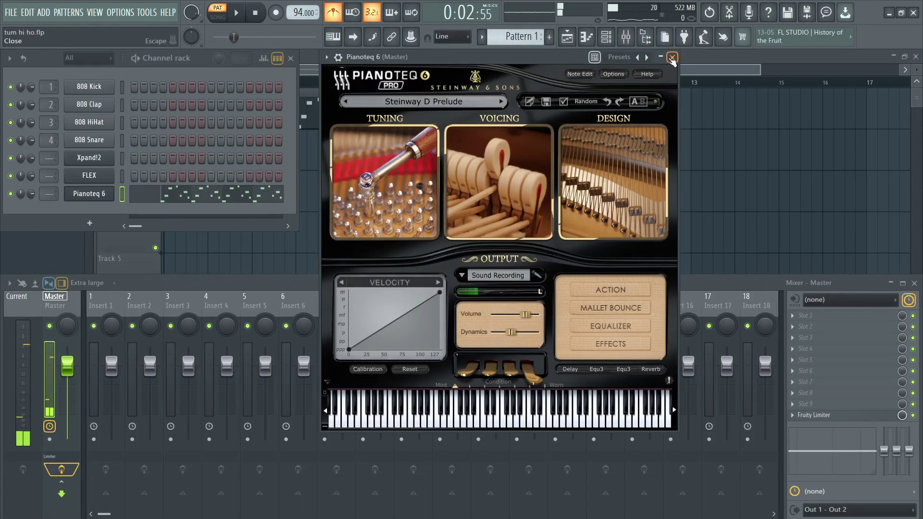
{"action": "left_click", "coordinate": [672, 57]}
{"action": "key", "text": "F12"}
{"action": "double_click", "coordinate": [235, 98]}
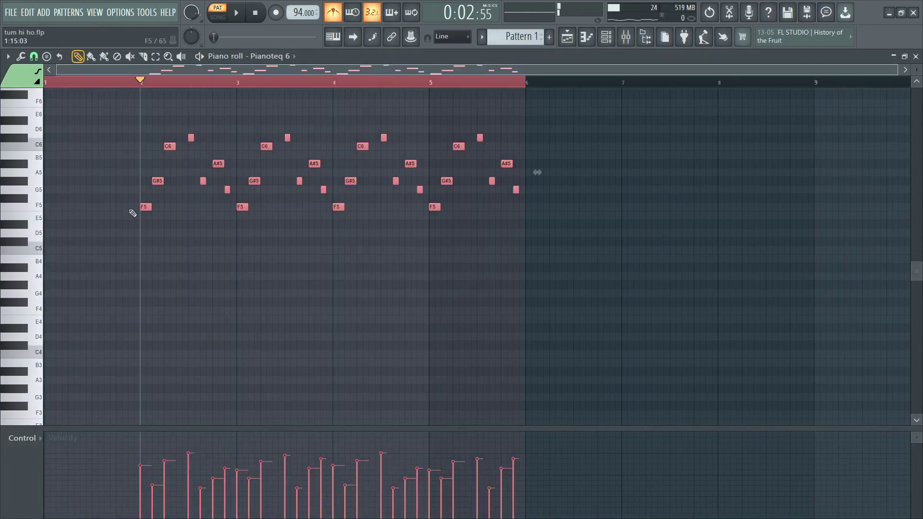
Shift all Pattern 1 notes one bar earlier to start at bar 1, and move its clip on Track 1 to bar 5.
{"action": "left_click_drag", "start_coordinate": [146, 206], "coordinate": [50, 206]}
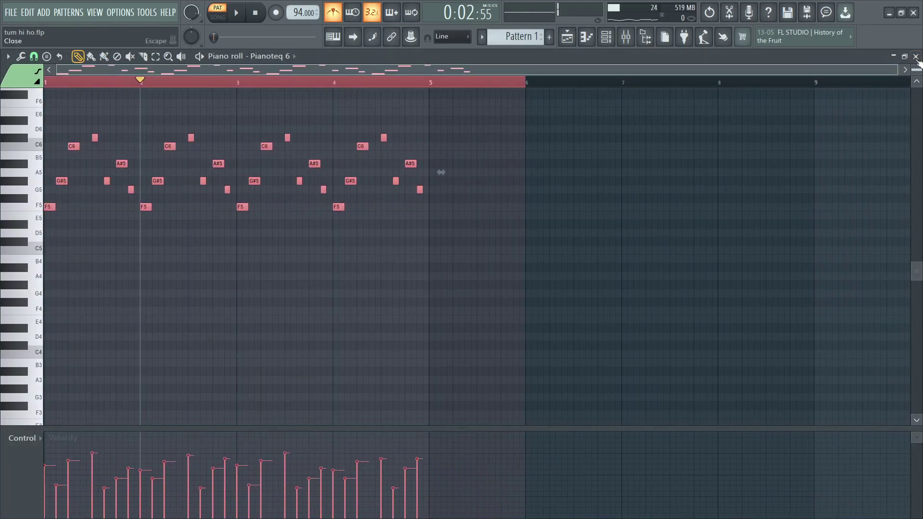
{"action": "left_click", "coordinate": [916, 57]}
{"action": "left_click", "coordinate": [358, 89]}
{"action": "left_click_drag", "start_coordinate": [274, 99], "coordinate": [432, 92]}
{"action": "scroll", "coordinate": [433, 82], "scroll_direction": "down", "scroll_amount": 2}
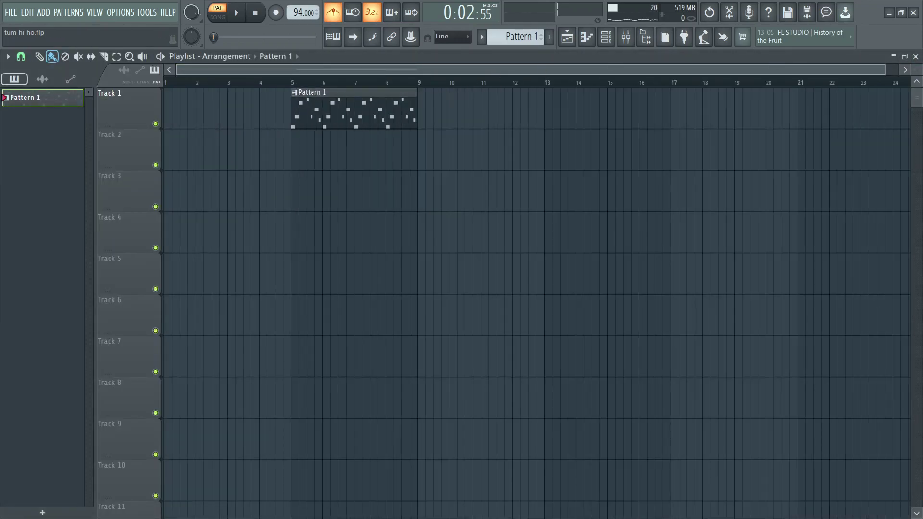
{"action": "scroll", "coordinate": [921, 70], "scroll_direction": "up", "scroll_amount": 1}
{"action": "scroll", "coordinate": [921, 70], "scroll_direction": "down", "scroll_amount": 1}
Check Pattern 1's Pianoteq 6 notes in the piano roll, and close both the piano roll and the playlist.
{"action": "left_click", "coordinate": [567, 40]}
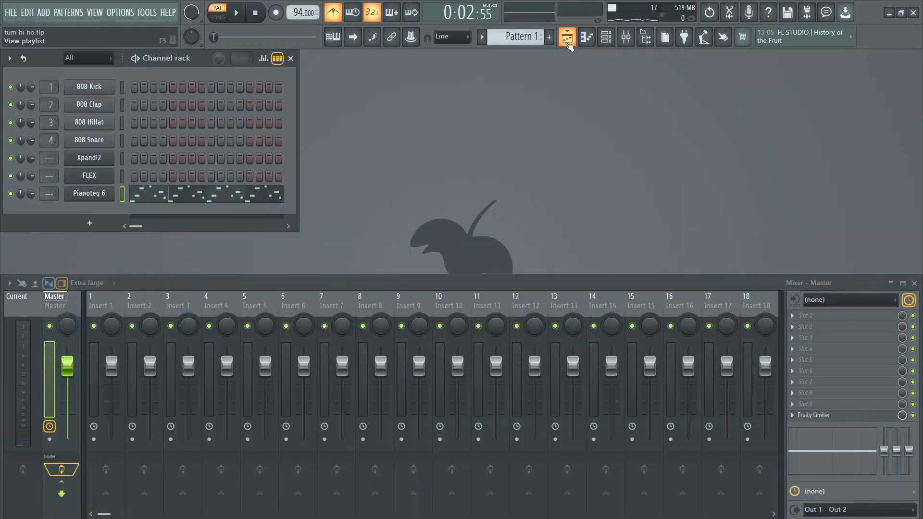
{"action": "left_click", "coordinate": [274, 197]}
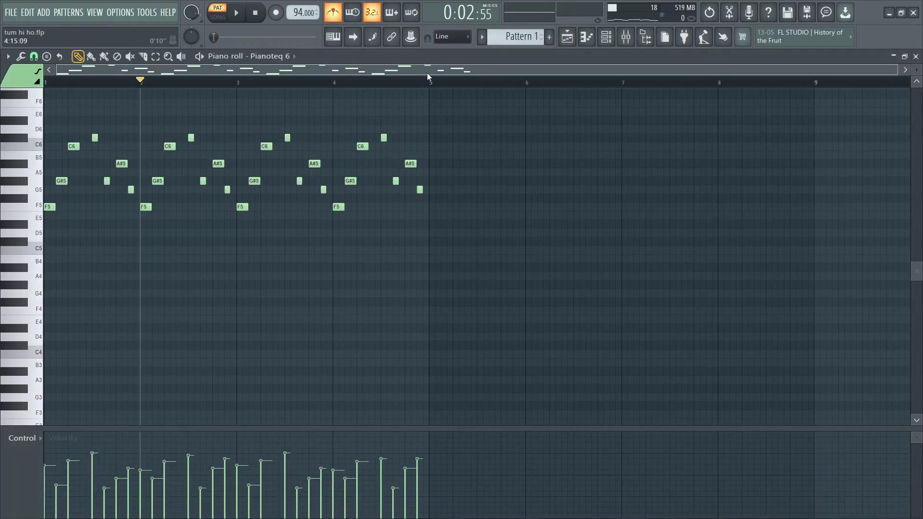
{"action": "scroll", "coordinate": [443, 87], "scroll_direction": "up", "scroll_amount": 1}
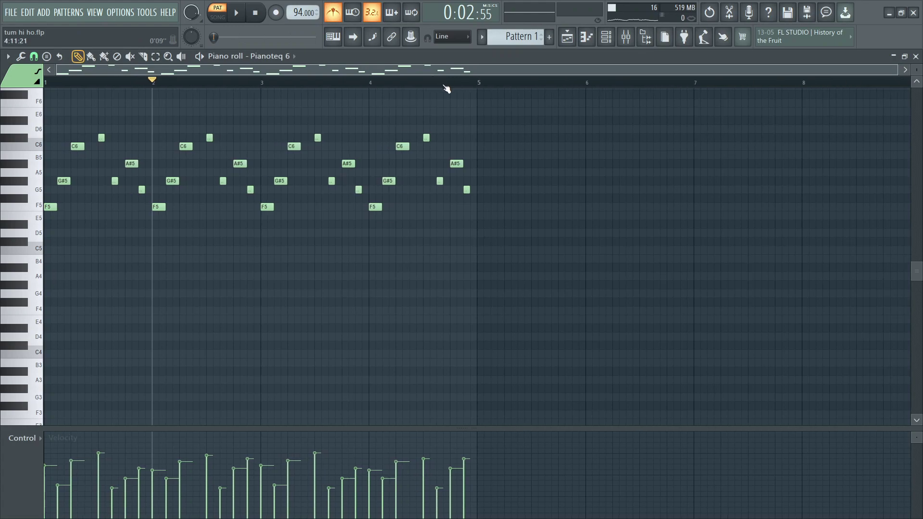
{"action": "left_click", "coordinate": [917, 56]}
{"action": "left_click", "coordinate": [567, 38]}
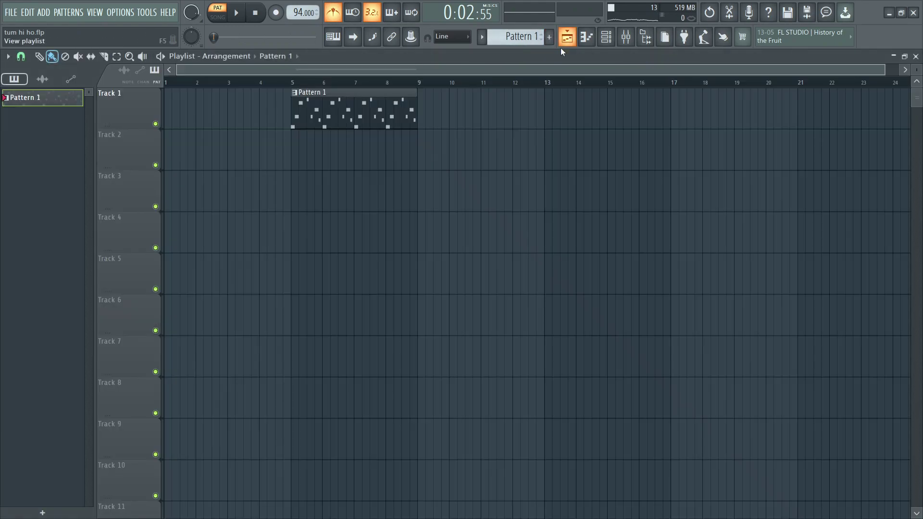
{"action": "left_click", "coordinate": [916, 56]}
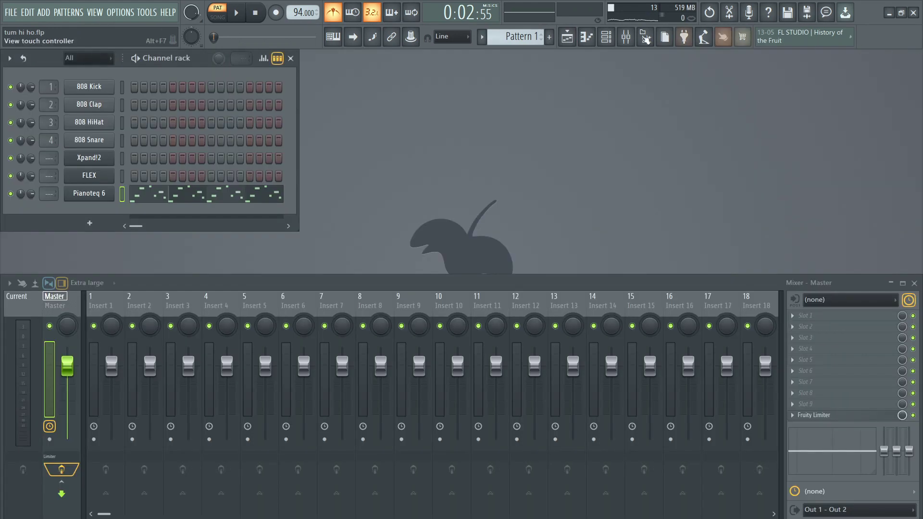
Record a new Pianoteq 6 take of notes and automation into Pattern 2, open its notes and disarm recording.
{"action": "scroll", "coordinate": [515, 40], "scroll_direction": "down", "scroll_amount": 1}
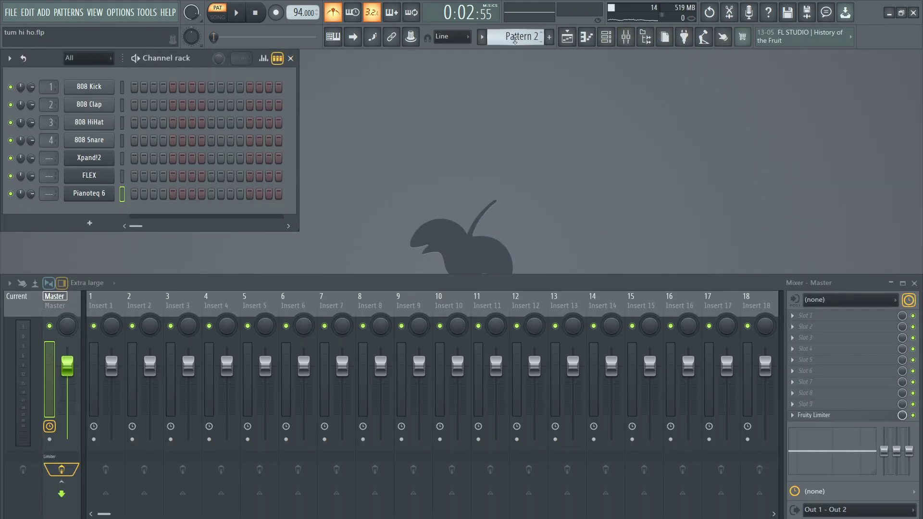
{"action": "key", "text": "r"}
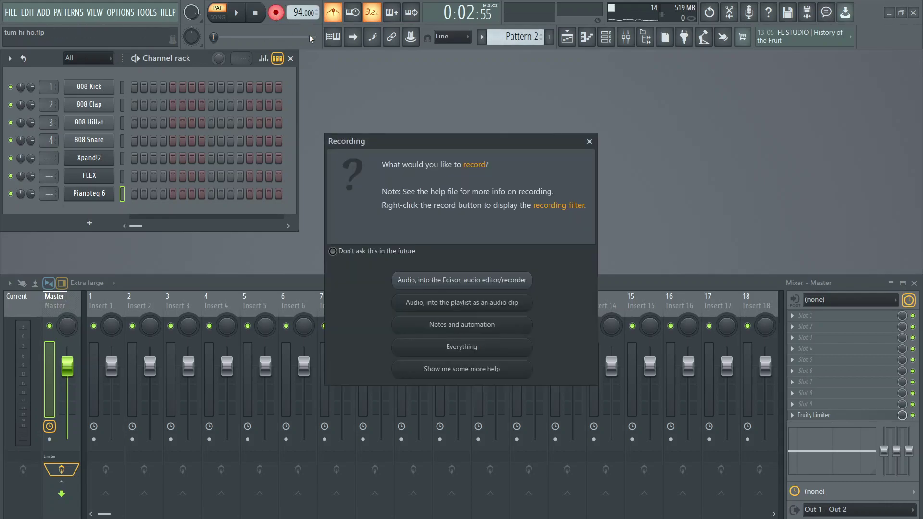
{"action": "left_click", "coordinate": [495, 326]}
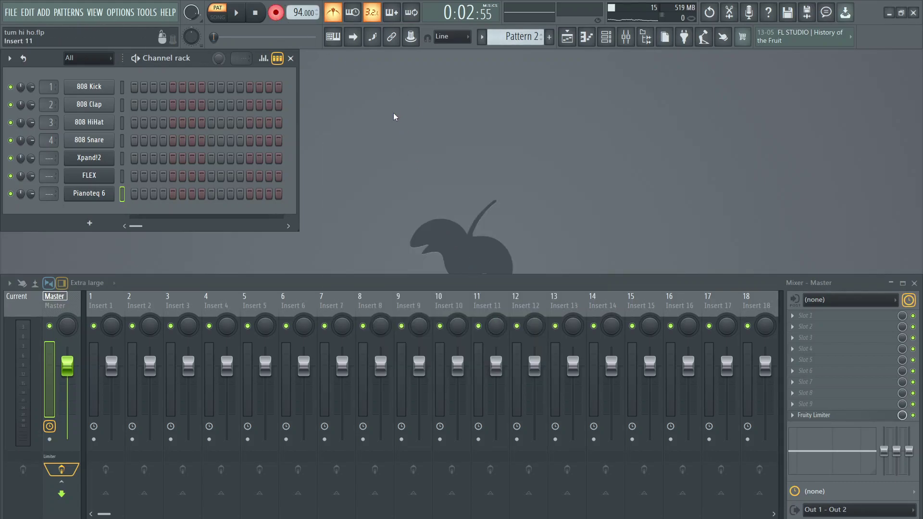
{"action": "key", "text": "space"}
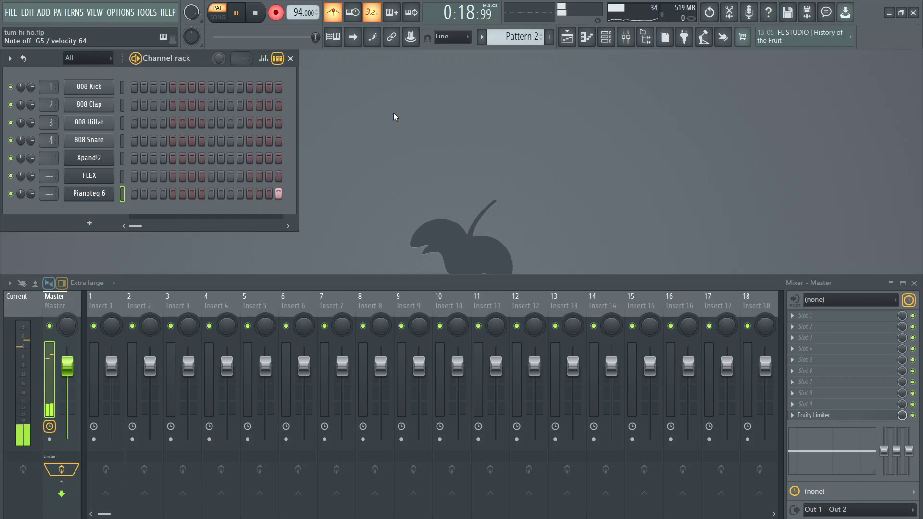
{"action": "key", "text": "space"}
{"action": "left_click", "coordinate": [251, 197]}
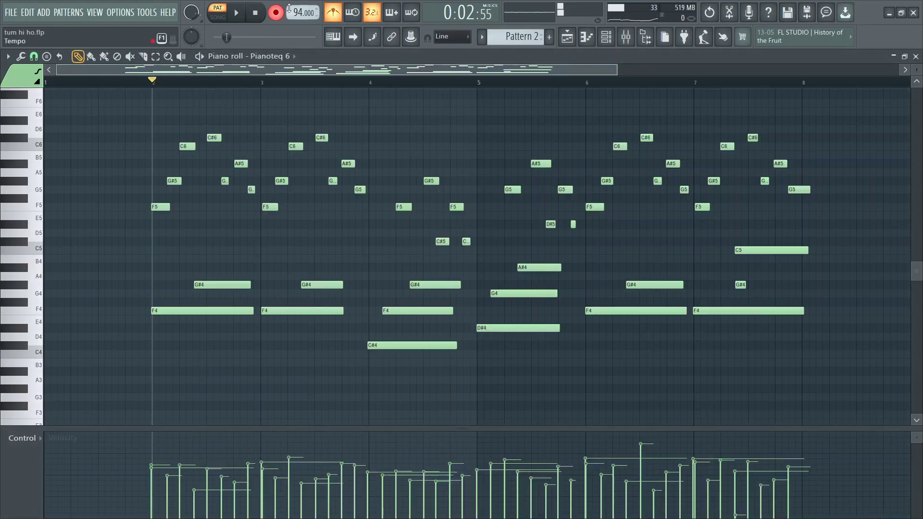
{"action": "left_click", "coordinate": [278, 13]}
Delete all Pattern 2 notes from bar 7 onward.
{"action": "scroll", "coordinate": [764, 158], "scroll_direction": "up", "scroll_amount": 1}
{"action": "left_click_drag", "start_coordinate": [919, 75], "coordinate": [856, 119]}
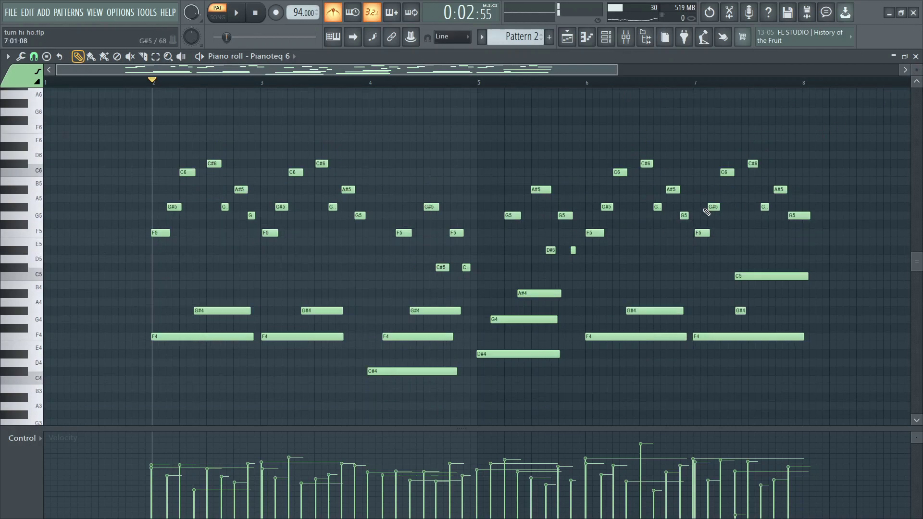
{"action": "left_click_drag", "start_coordinate": [703, 133], "coordinate": [829, 376]}
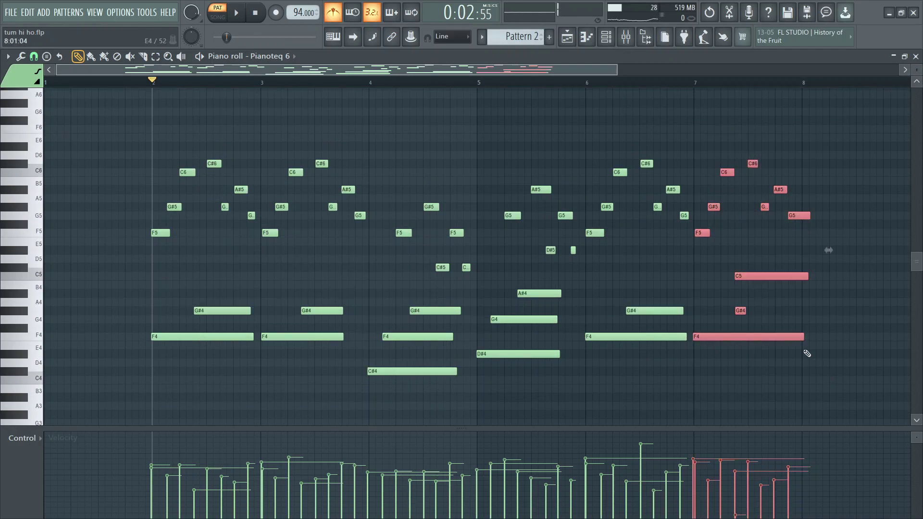
{"action": "key", "text": "Delete"}
Play back the Pattern 2 take and delete all of its notes in bar 6.
{"action": "key", "text": "space"}
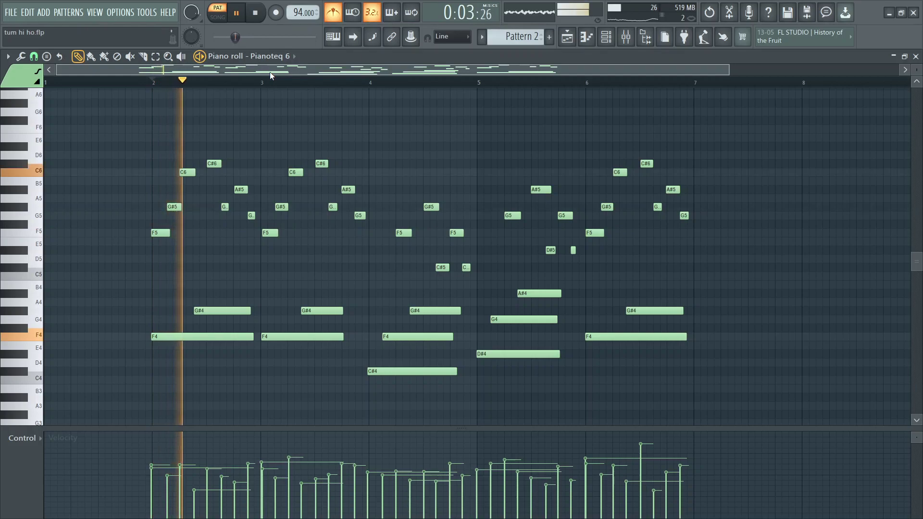
{"action": "scroll", "coordinate": [375, 265], "scroll_direction": "down", "scroll_amount": 1}
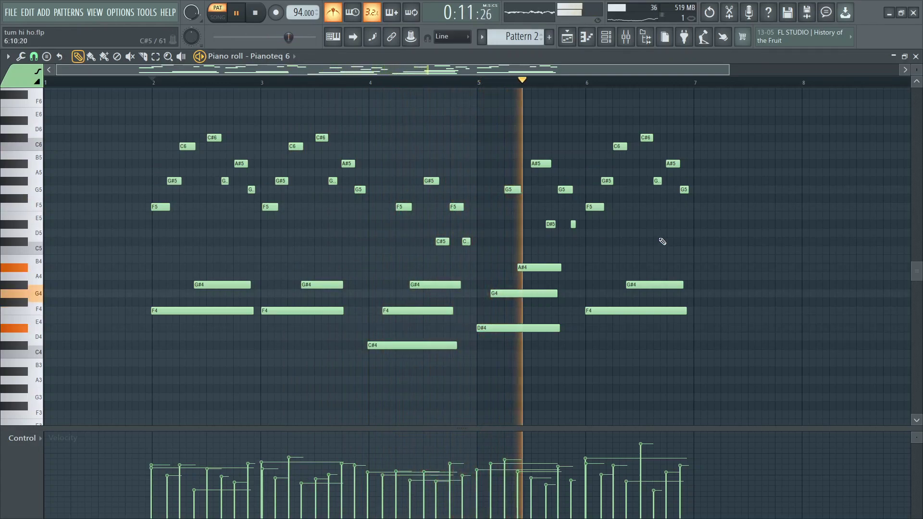
{"action": "key", "text": "space"}
{"action": "left_click_drag", "start_coordinate": [586, 109], "coordinate": [762, 379]}
{"action": "key", "text": "Delete"}
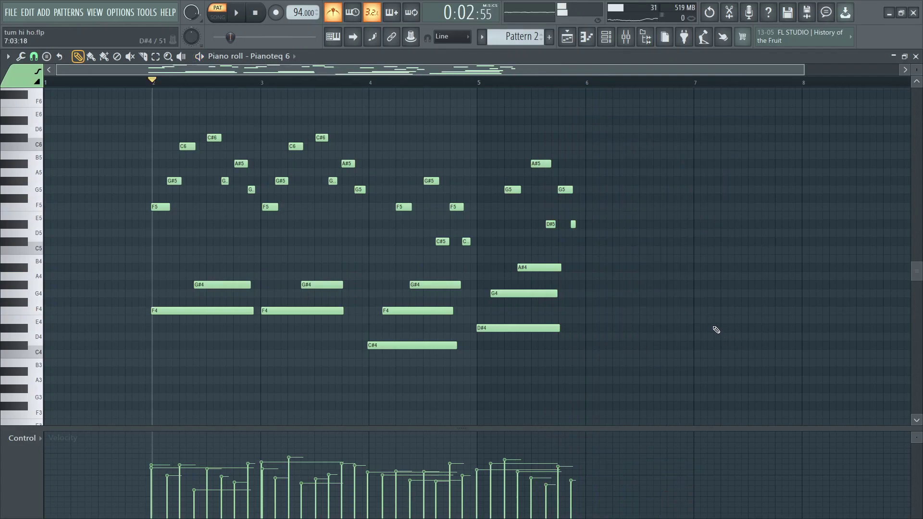
Quick quantize all remaining Pattern 2 notes in bars 2 to 5.
{"action": "left_click_drag", "start_coordinate": [148, 109], "coordinate": [619, 419]}
{"action": "left_click", "coordinate": [40, 71]}
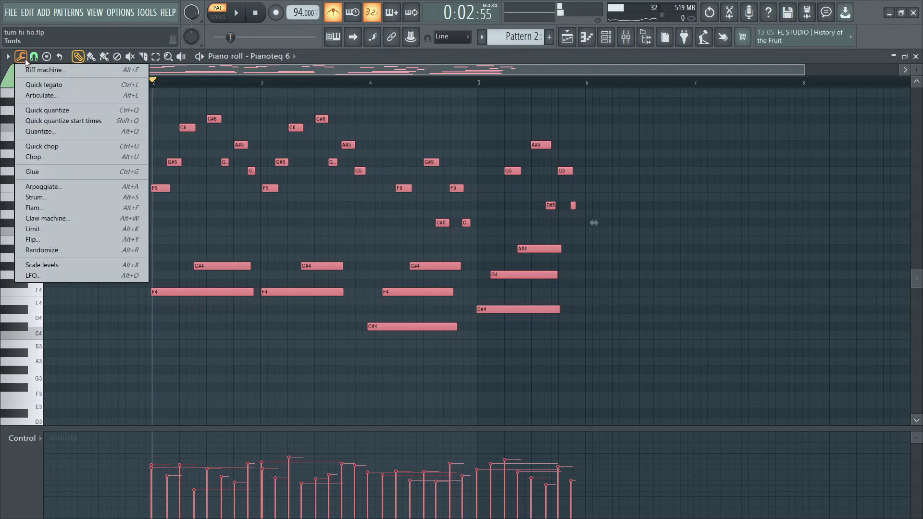
{"action": "left_click", "coordinate": [47, 112]}
Examine the quantized Pattern 2 notes and play them back from bar 2 through bar 5.
{"action": "scroll", "coordinate": [360, 239], "scroll_direction": "up", "scroll_amount": 3}
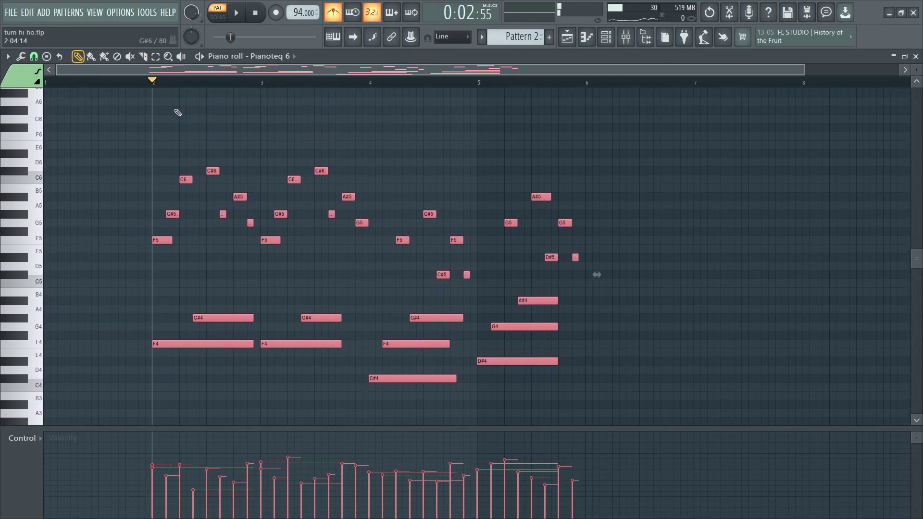
{"action": "scroll", "coordinate": [166, 87], "scroll_direction": "up", "scroll_amount": 2}
{"action": "scroll", "coordinate": [166, 86], "scroll_direction": "down", "scroll_amount": 2}
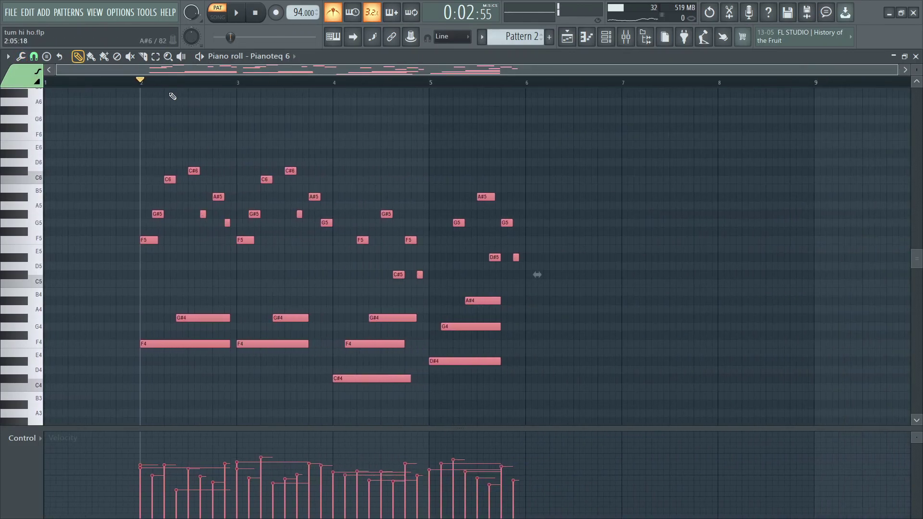
{"action": "scroll", "coordinate": [197, 82], "scroll_direction": "up", "scroll_amount": 3}
{"action": "scroll", "coordinate": [196, 82], "scroll_direction": "down", "scroll_amount": 1}
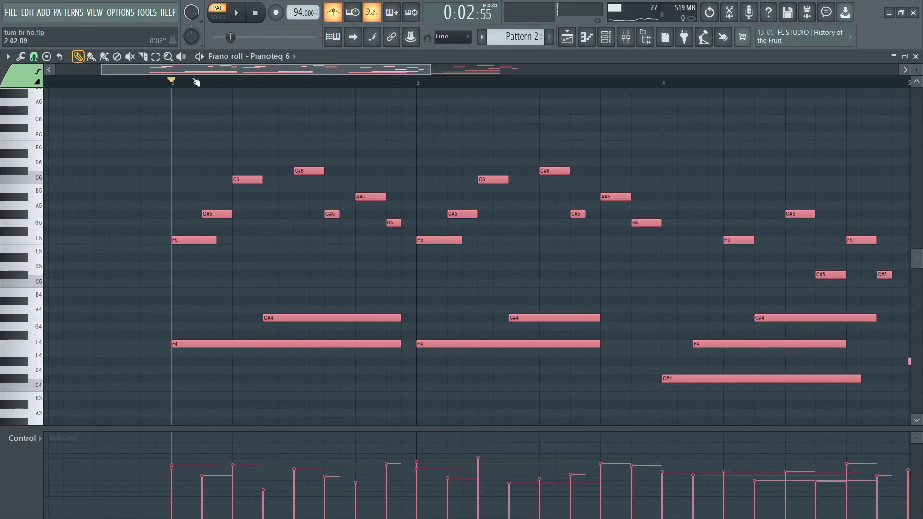
{"action": "scroll", "coordinate": [196, 83], "scroll_direction": "down", "scroll_amount": 3}
{"action": "scroll", "coordinate": [164, 83], "scroll_direction": "up", "scroll_amount": 3}
{"action": "key", "text": "space"}
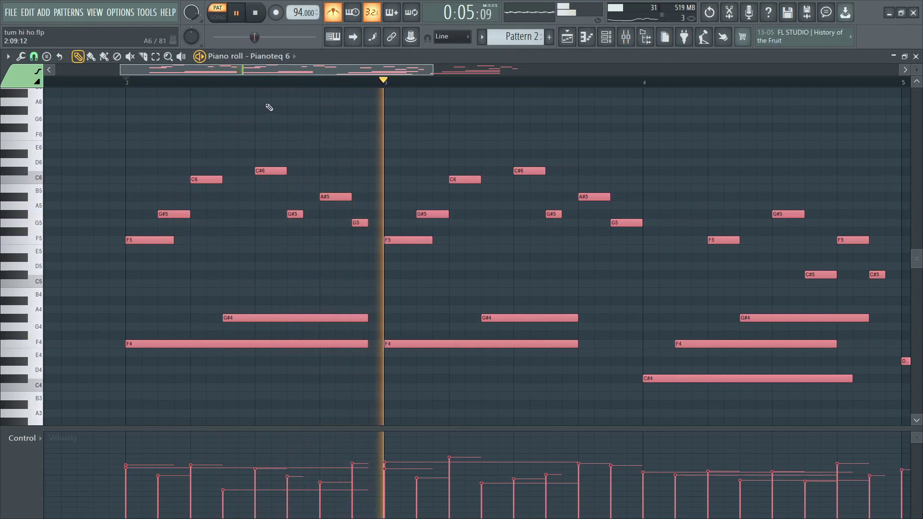
{"action": "scroll", "coordinate": [330, 86], "scroll_direction": "down", "scroll_amount": 2}
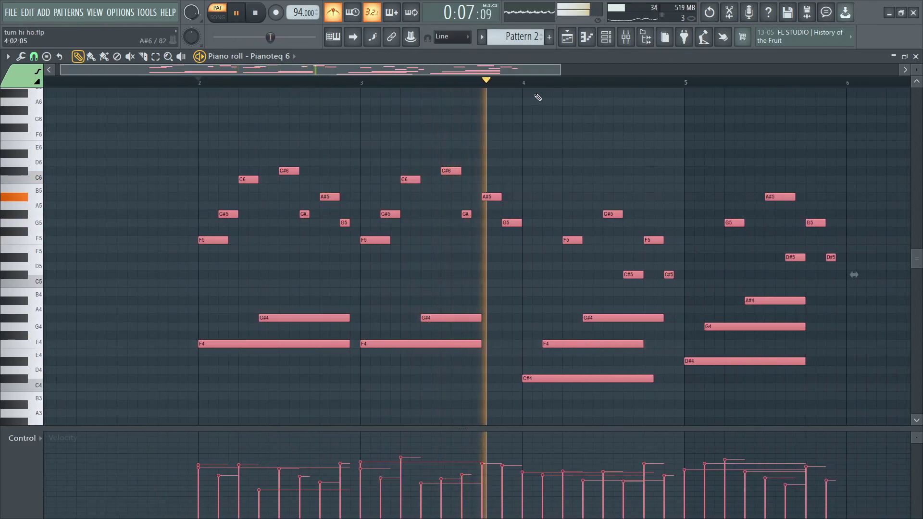
{"action": "scroll", "coordinate": [582, 74], "scroll_direction": "down", "scroll_amount": 2}
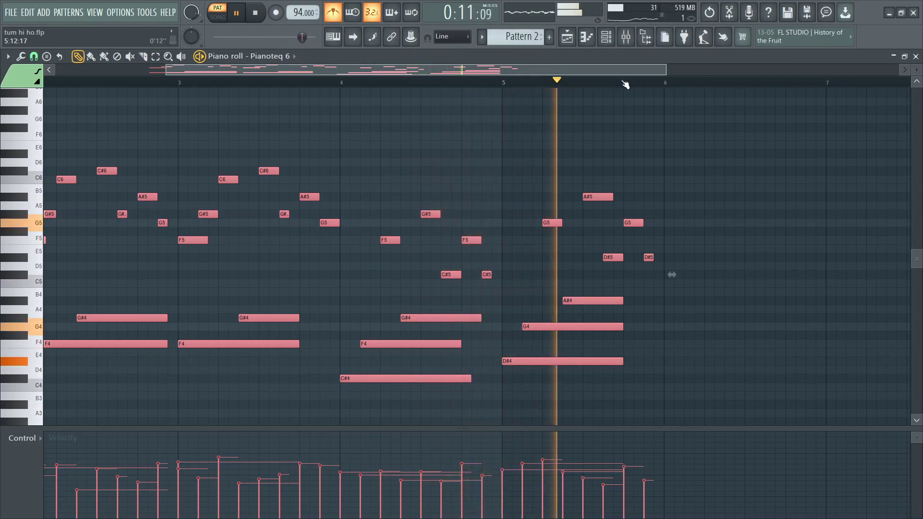
{"action": "scroll", "coordinate": [632, 87], "scroll_direction": "down", "scroll_amount": 2}
{"action": "key", "text": "space"}
Close the piano roll and place a Pattern 2 clip on Track 2 at bar 9 of the playlist.
{"action": "left_click", "coordinate": [916, 56]}
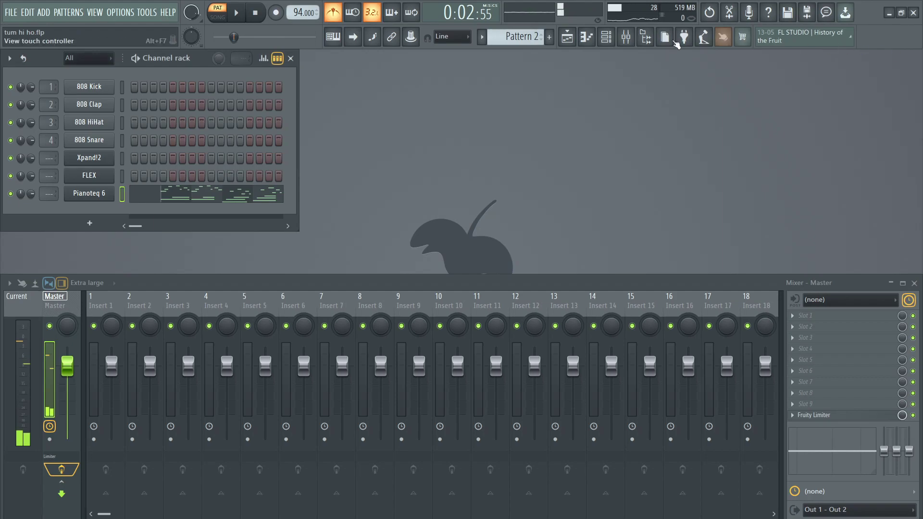
{"action": "left_click", "coordinate": [567, 37]}
{"action": "left_click", "coordinate": [420, 138]}
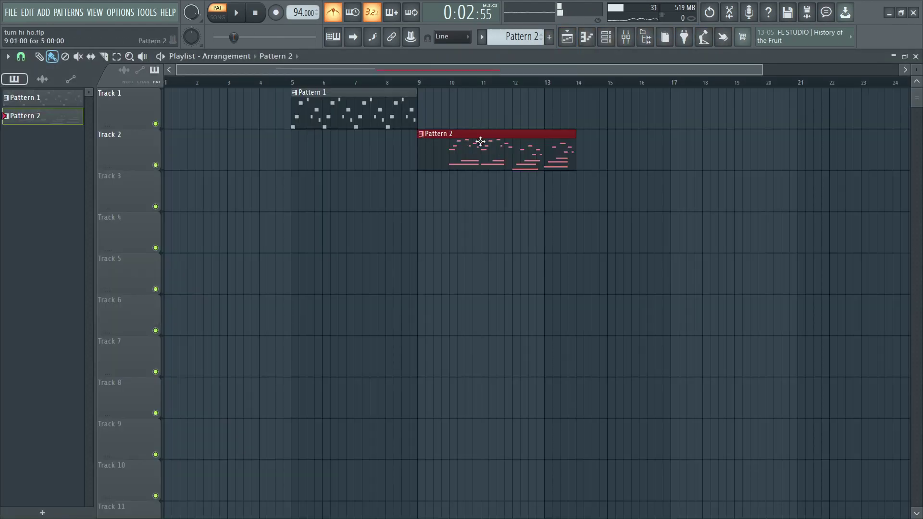
Shift all Pattern 2 notes one bar earlier to start at bar 1, and close the piano roll.
{"action": "double_click", "coordinate": [445, 152]}
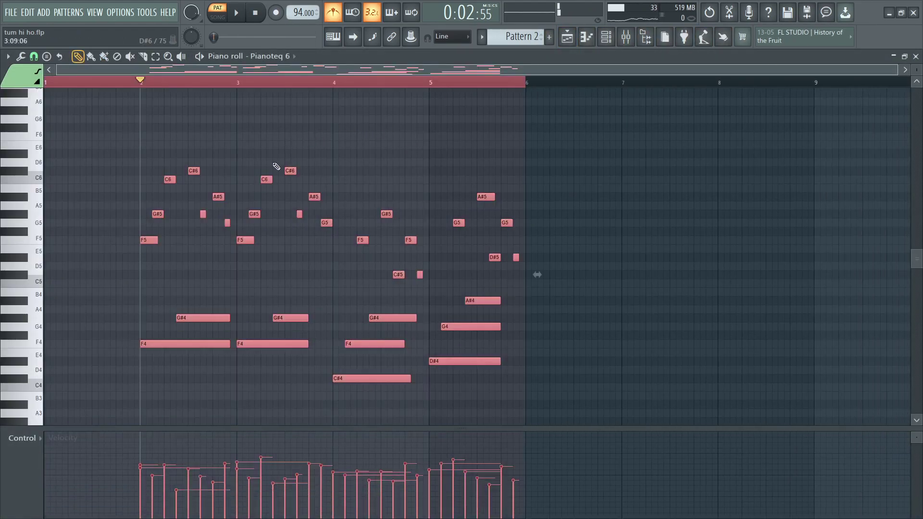
{"action": "left_click_drag", "start_coordinate": [153, 346], "coordinate": [13, 348]}
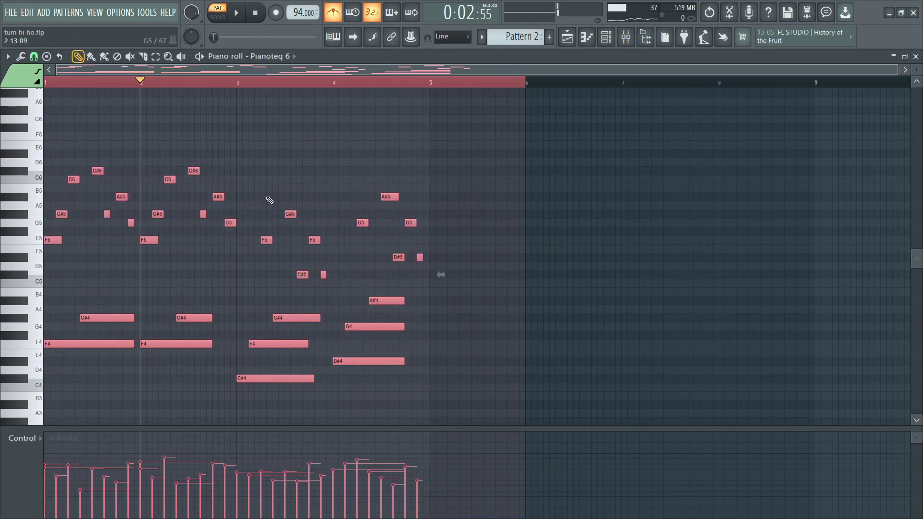
{"action": "left_click", "coordinate": [916, 57]}
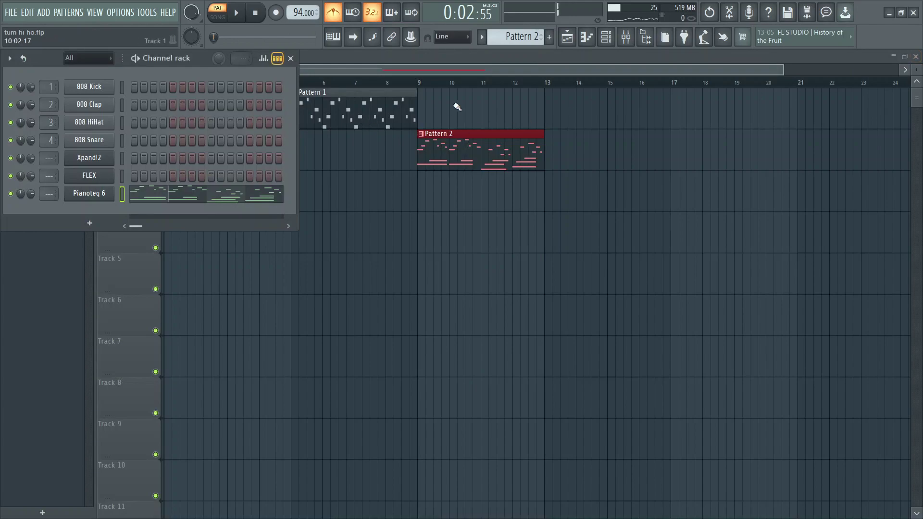
Play the playlist from just before bar 9 to check the transition between the clips, and view Pattern 1's notes.
{"action": "left_click", "coordinate": [410, 83]}
{"action": "key", "text": "space"}
{"action": "scroll", "coordinate": [423, 82], "scroll_direction": "up", "scroll_amount": 3}
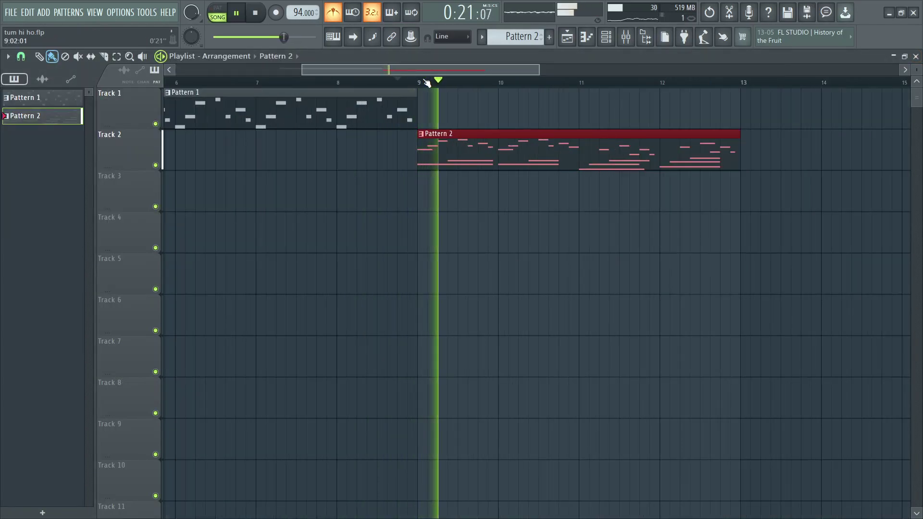
{"action": "scroll", "coordinate": [426, 83], "scroll_direction": "down", "scroll_amount": 5}
{"action": "scroll", "coordinate": [272, 83], "scroll_direction": "up", "scroll_amount": 4}
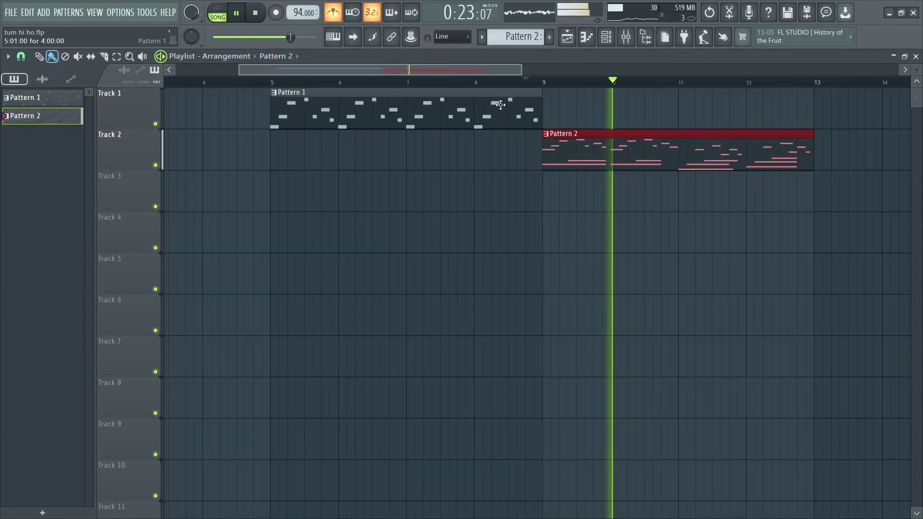
{"action": "double_click", "coordinate": [496, 117]}
{"action": "scroll", "coordinate": [552, 86], "scroll_direction": "up", "scroll_amount": 5}
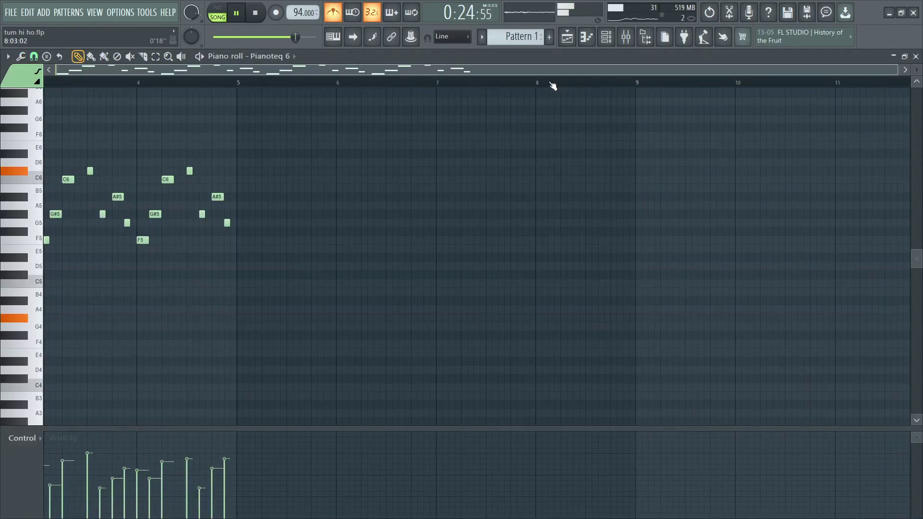
{"action": "left_click", "coordinate": [916, 56]}
{"action": "key", "text": "space"}
Try moving the Pattern 2 clip up to Track 1, and undo the move.
{"action": "left_click_drag", "start_coordinate": [582, 137], "coordinate": [581, 90]}
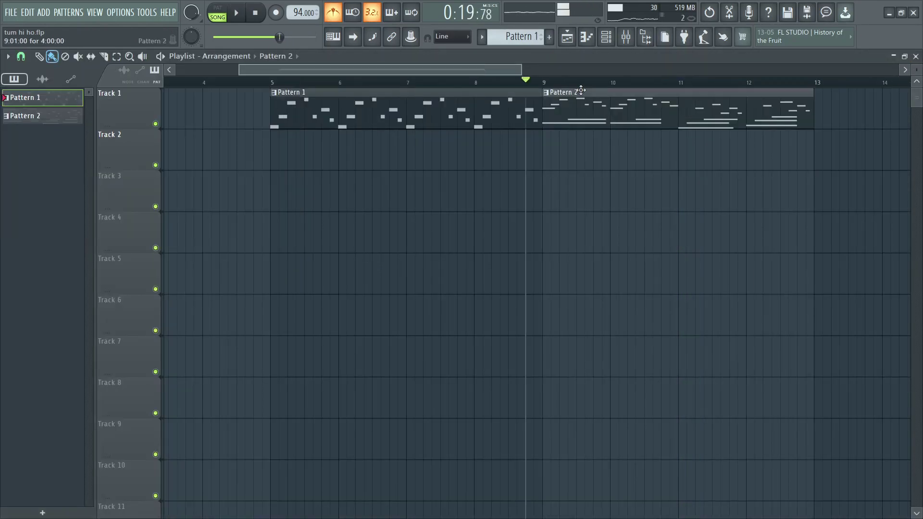
{"action": "key", "text": "ctrl+z"}
{"action": "left_click_drag", "start_coordinate": [553, 158], "coordinate": [561, 158]}
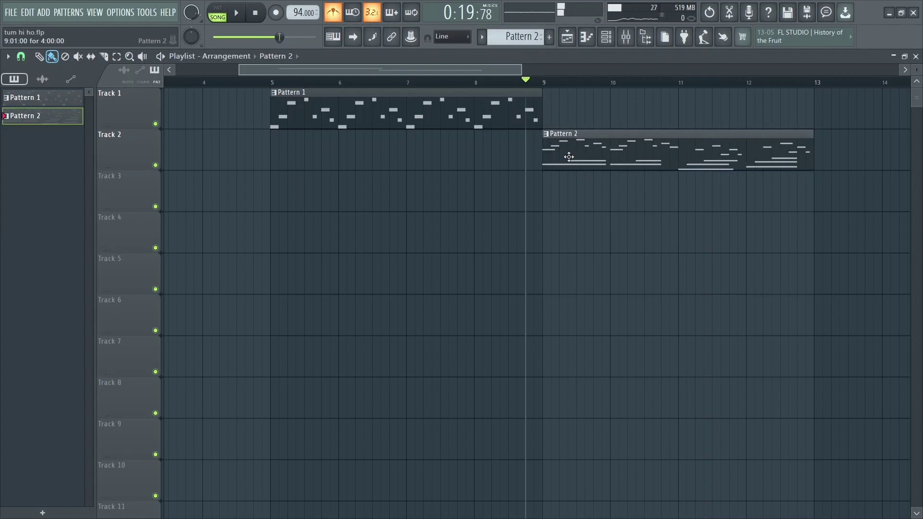
Play the playlist from bar 5 through the Pattern 1 and Pattern 2 clips up to bar 13, and stop playback.
{"action": "left_click", "coordinate": [272, 86]}
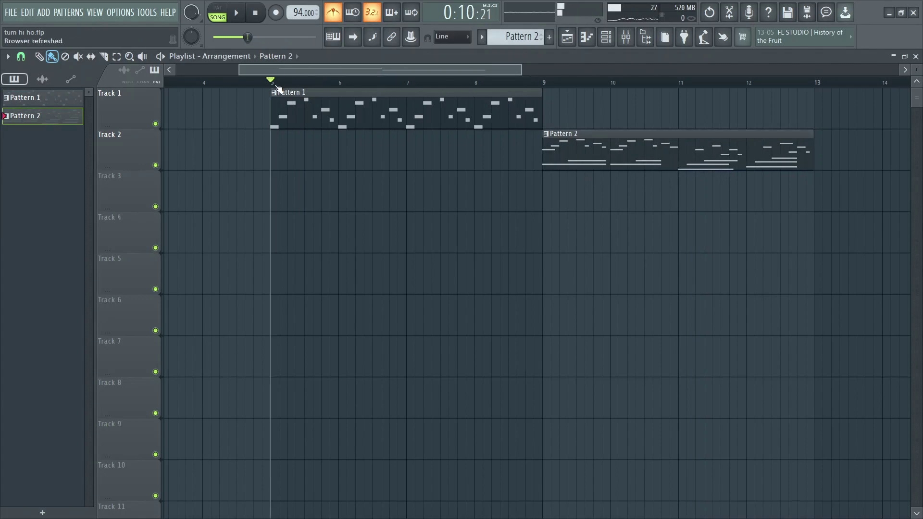
{"action": "key", "text": "space"}
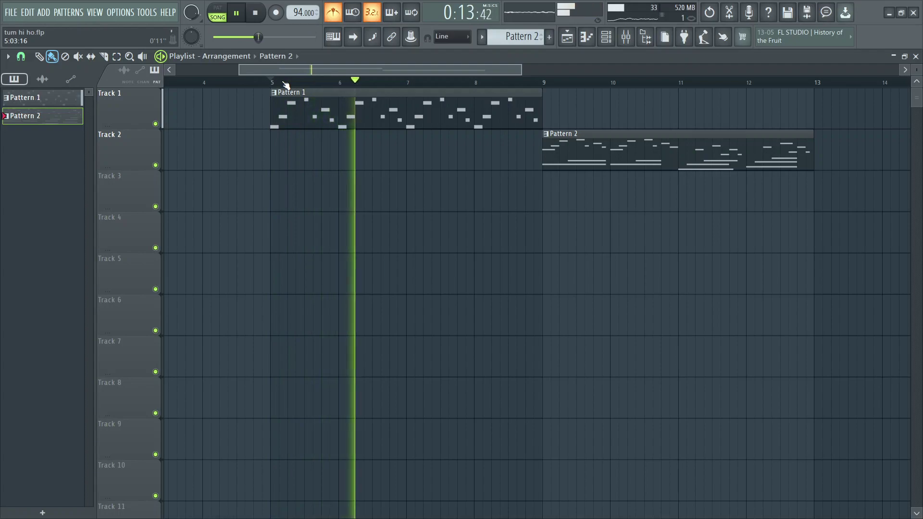
{"action": "scroll", "coordinate": [287, 86], "scroll_direction": "down", "scroll_amount": 2}
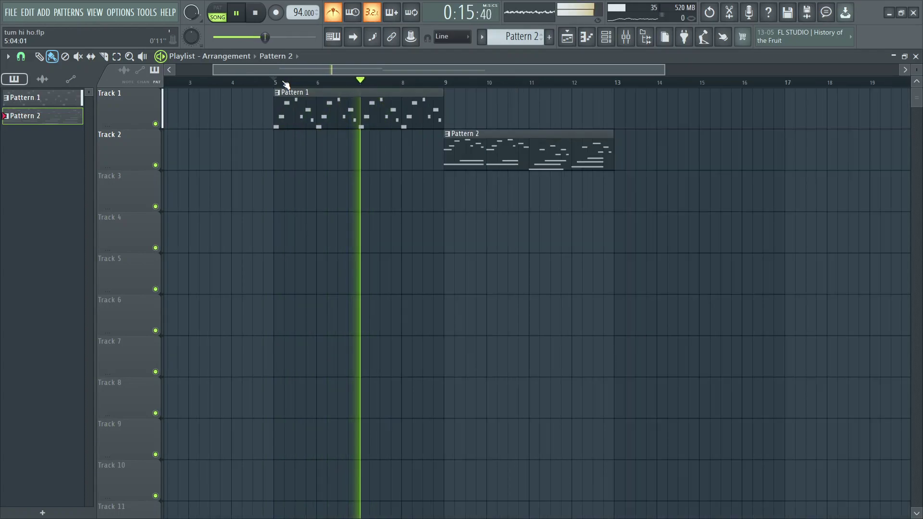
{"action": "scroll", "coordinate": [445, 86], "scroll_direction": "up", "scroll_amount": 2}
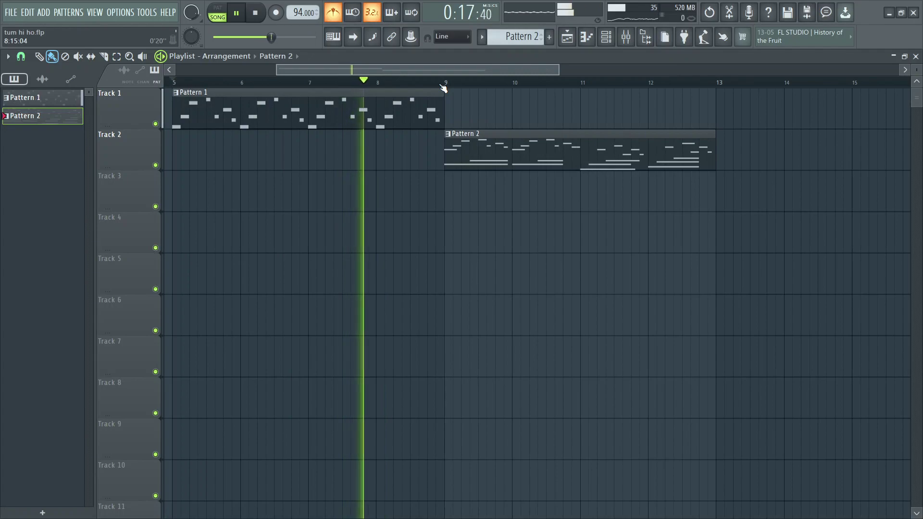
{"action": "scroll", "coordinate": [447, 87], "scroll_direction": "down", "scroll_amount": 2}
{"action": "scroll", "coordinate": [447, 87], "scroll_direction": "up", "scroll_amount": 2}
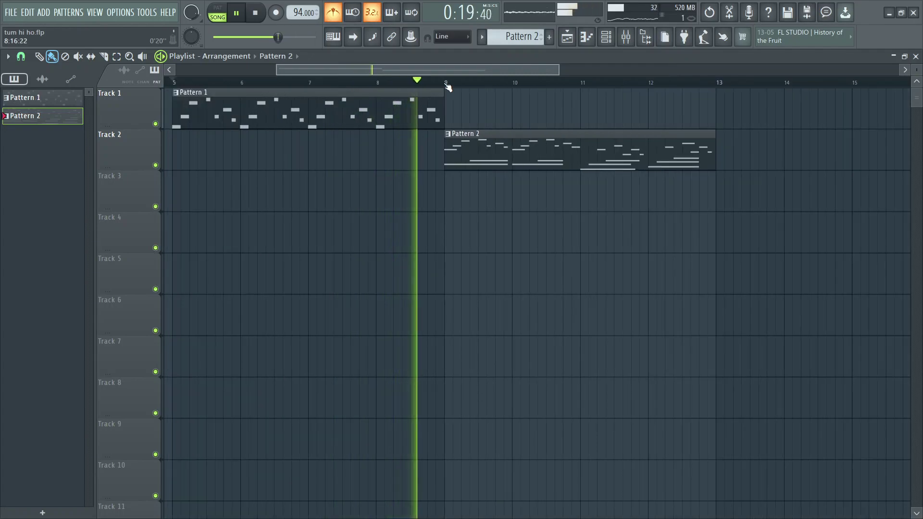
{"action": "scroll", "coordinate": [447, 87], "scroll_direction": "down", "scroll_amount": 2}
{"action": "scroll", "coordinate": [445, 87], "scroll_direction": "down", "scroll_amount": 2}
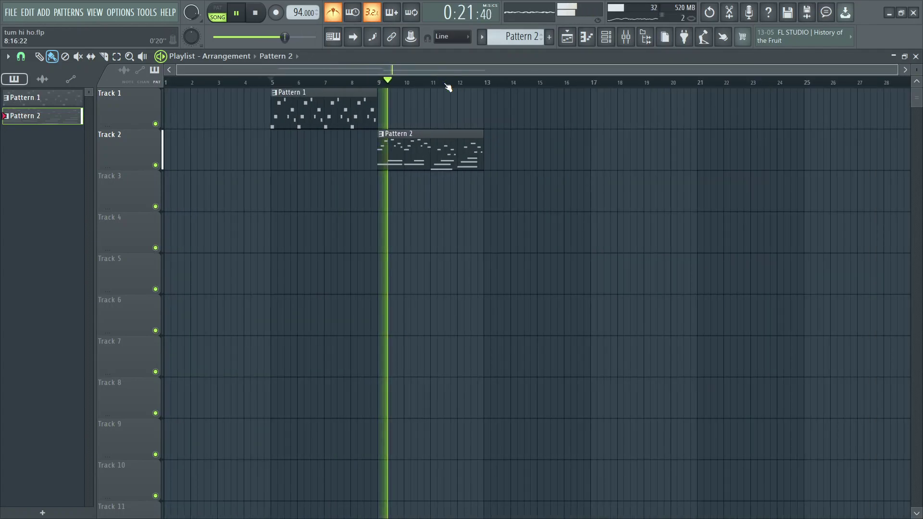
{"action": "scroll", "coordinate": [444, 86], "scroll_direction": "up", "scroll_amount": 1}
{"action": "scroll", "coordinate": [435, 87], "scroll_direction": "down", "scroll_amount": 1}
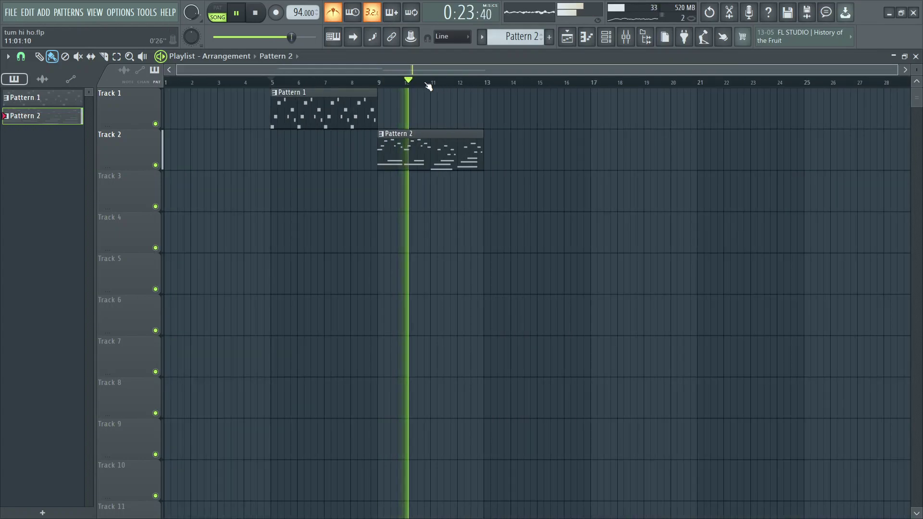
{"action": "scroll", "coordinate": [381, 82], "scroll_direction": "up", "scroll_amount": 1}
{"action": "scroll", "coordinate": [525, 135], "scroll_direction": "down", "scroll_amount": 1}
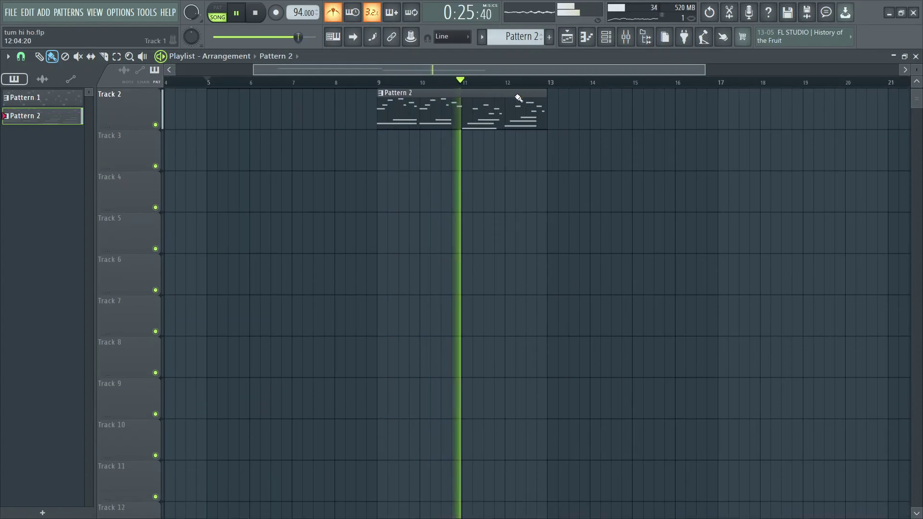
{"action": "scroll", "coordinate": [533, 145], "scroll_direction": "up", "scroll_amount": 1}
{"action": "scroll", "coordinate": [522, 86], "scroll_direction": "down", "scroll_amount": 1}
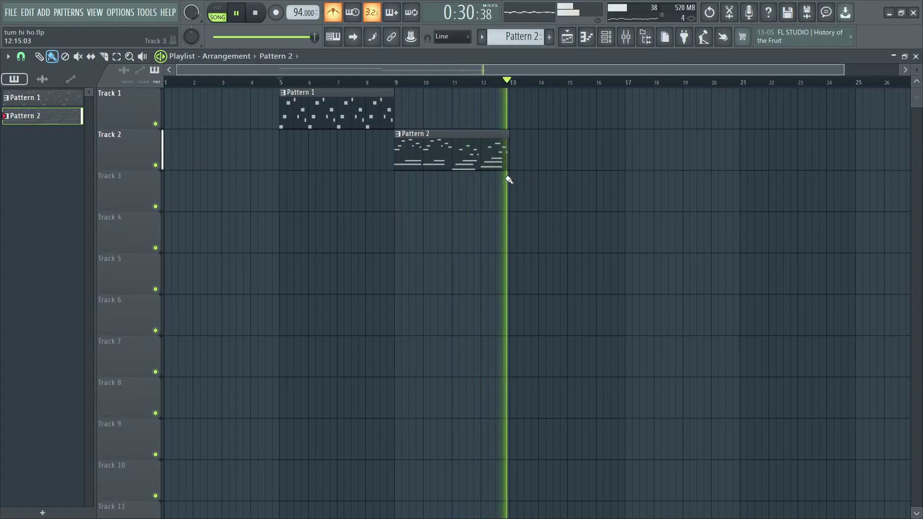
{"action": "key", "text": "space"}
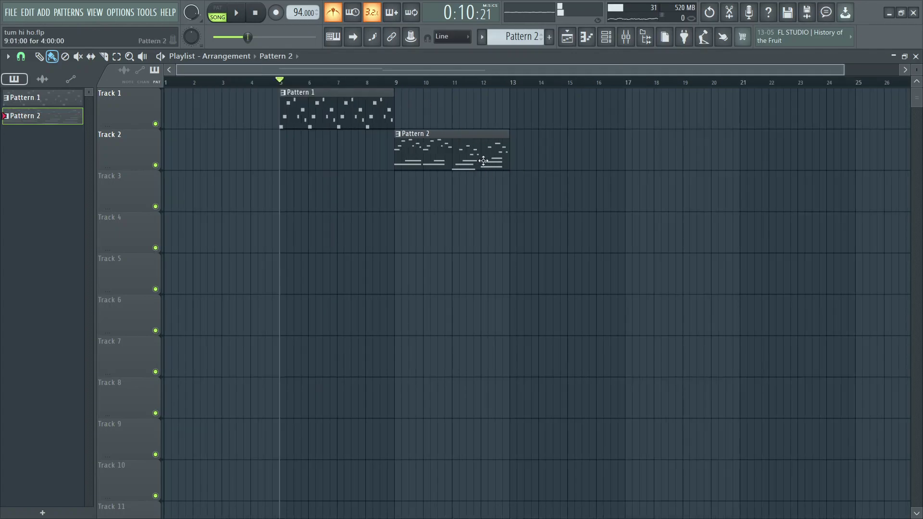
Open Pattern 2's notes in the piano roll and duplicate all of them from bars 1–4 into bars 5–8.
{"action": "double_click", "coordinate": [485, 146]}
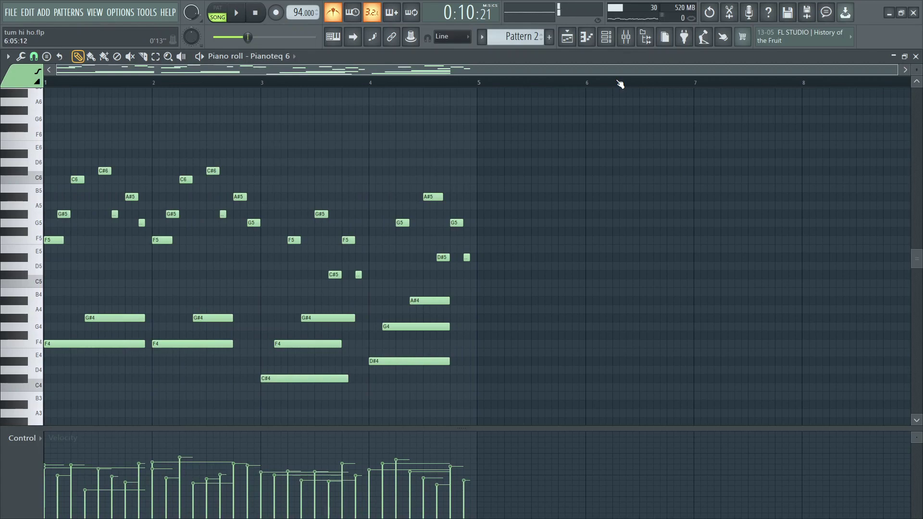
{"action": "left_click_drag", "start_coordinate": [625, 115], "coordinate": [19, 392]}
{"action": "left_click_drag", "start_coordinate": [77, 344], "coordinate": [509, 345]}
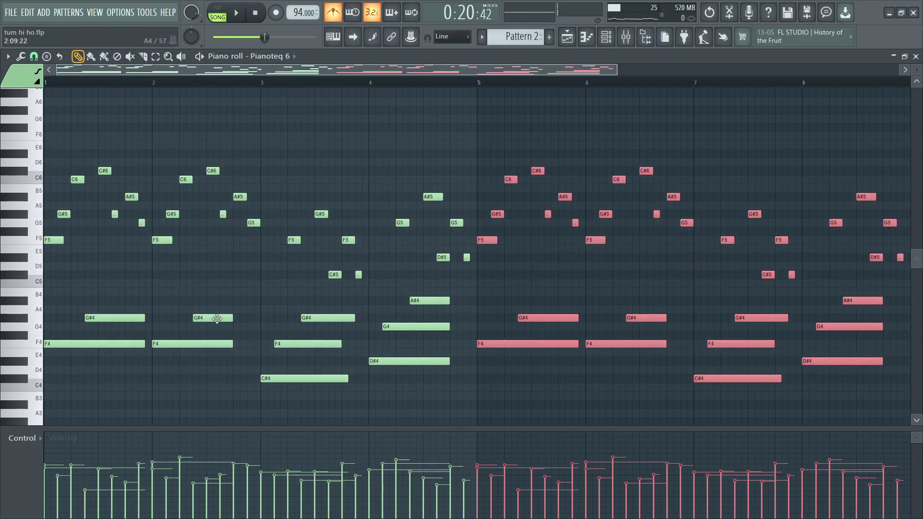
Play the duplicated notes of Pattern 2 from bar 5 into bar 8 to check the repeat, and stop playback.
{"action": "key", "text": "space"}
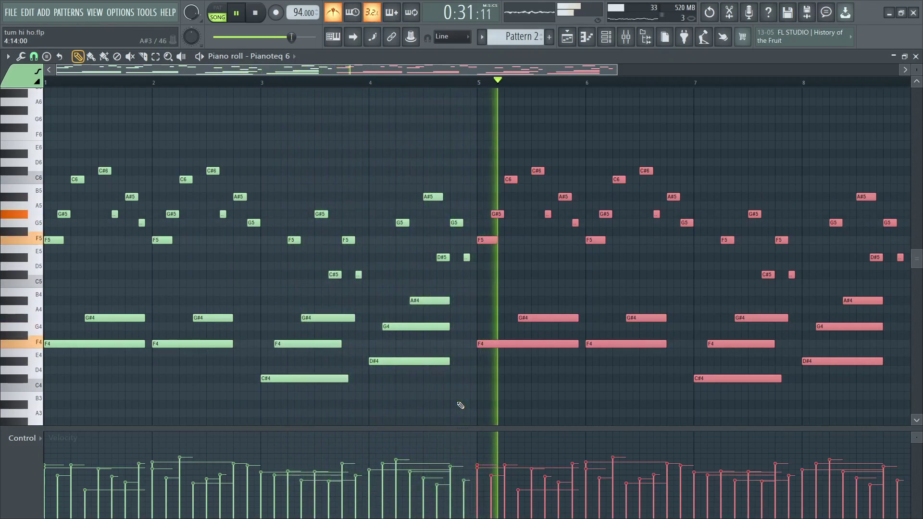
{"action": "scroll", "coordinate": [499, 86], "scroll_direction": "down", "scroll_amount": 3}
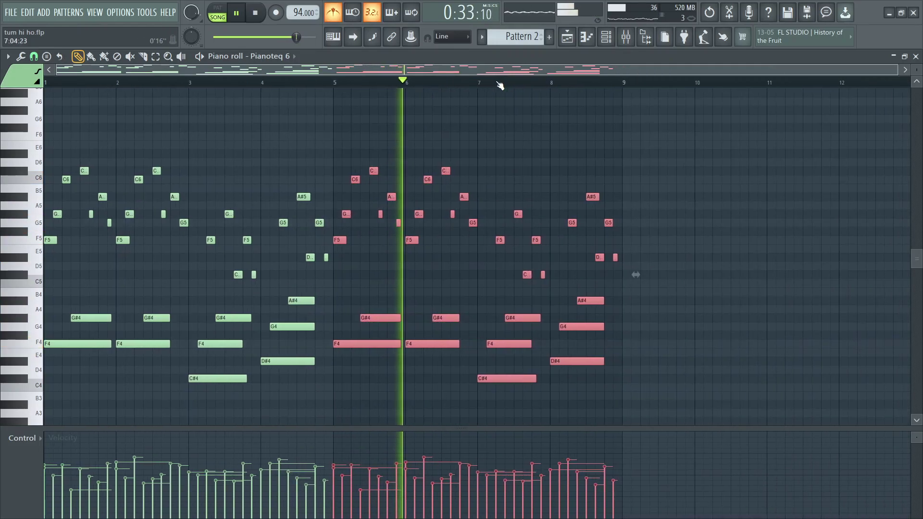
{"action": "scroll", "coordinate": [487, 87], "scroll_direction": "up", "scroll_amount": 1}
{"action": "scroll", "coordinate": [488, 87], "scroll_direction": "up", "scroll_amount": 1}
{"action": "scroll", "coordinate": [488, 88], "scroll_direction": "down", "scroll_amount": 2}
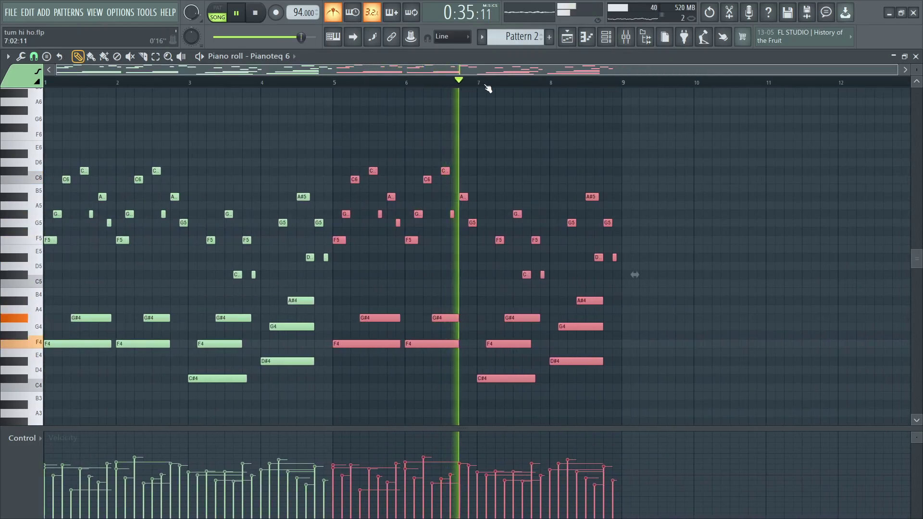
{"action": "scroll", "coordinate": [488, 87], "scroll_direction": "up", "scroll_amount": 3}
{"action": "scroll", "coordinate": [488, 88], "scroll_direction": "down", "scroll_amount": 3}
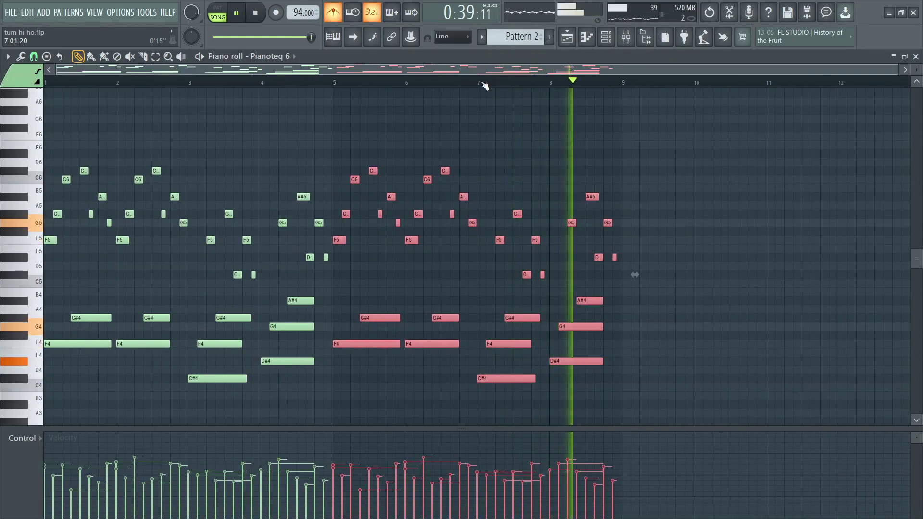
{"action": "key", "text": "space"}
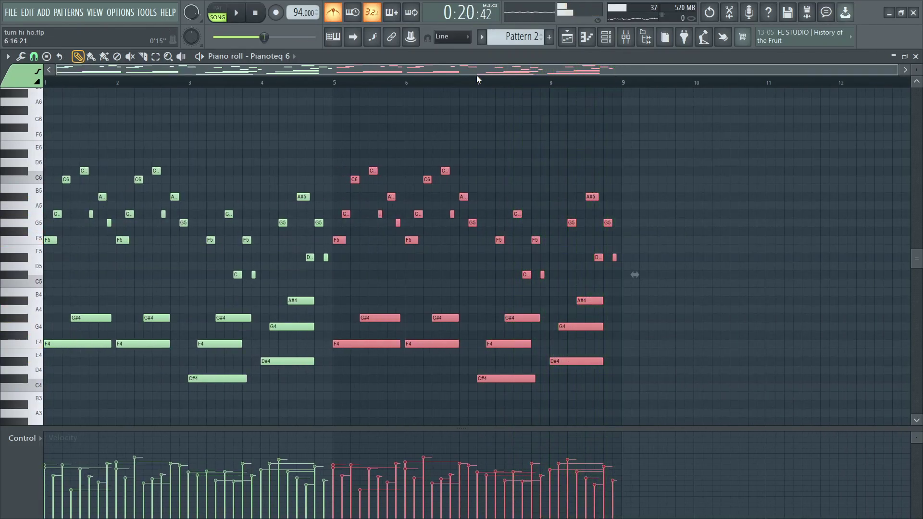
Close Pattern 2's piano roll and switch to the empty Pattern 3 with the channel rack shown.
{"action": "left_click", "coordinate": [916, 56]}
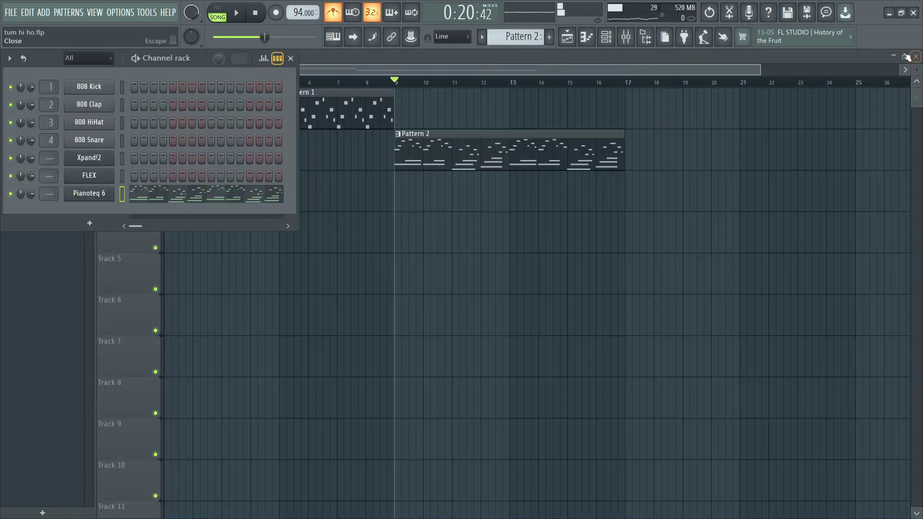
{"action": "key", "text": "F6"}
{"action": "scroll", "coordinate": [649, 83], "scroll_direction": "down", "scroll_amount": 1}
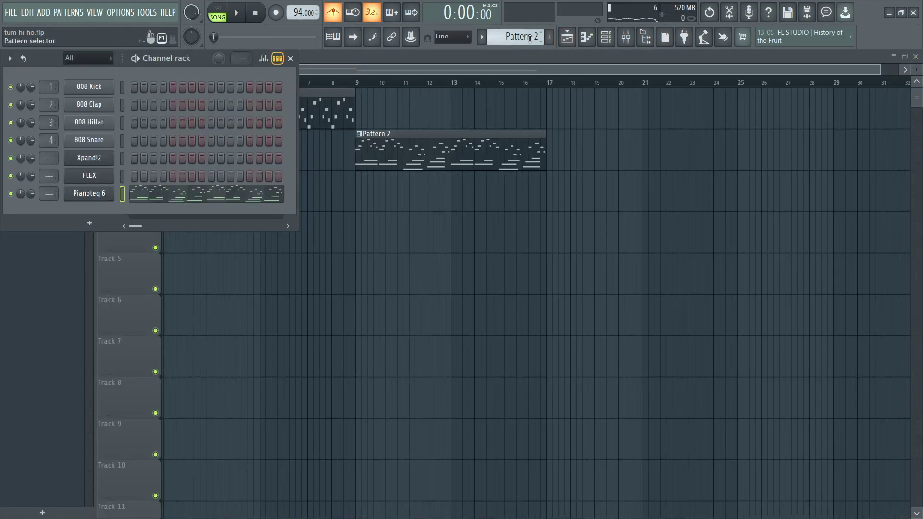
{"action": "scroll", "coordinate": [530, 39], "scroll_direction": "down", "scroll_amount": 1}
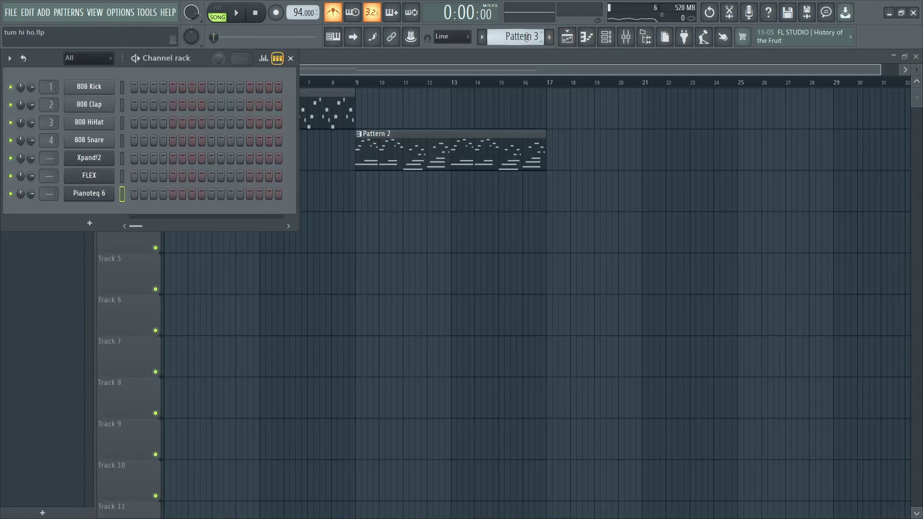
Record notes and automation for Pianoteq 6 into Pattern 3 in pattern mode, playing chords across bars 2 to 5, and stop recording.
{"action": "left_click", "coordinate": [276, 13]}
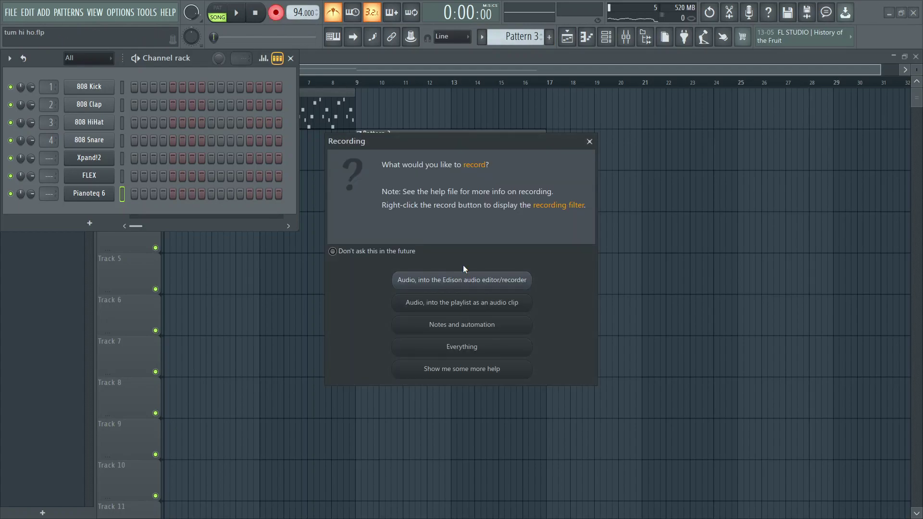
{"action": "left_click", "coordinate": [489, 330]}
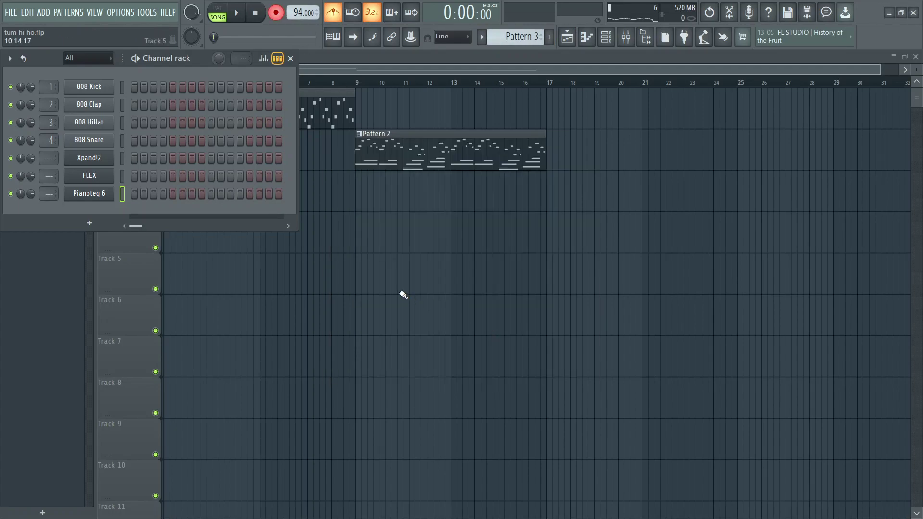
{"action": "key", "text": "space"}
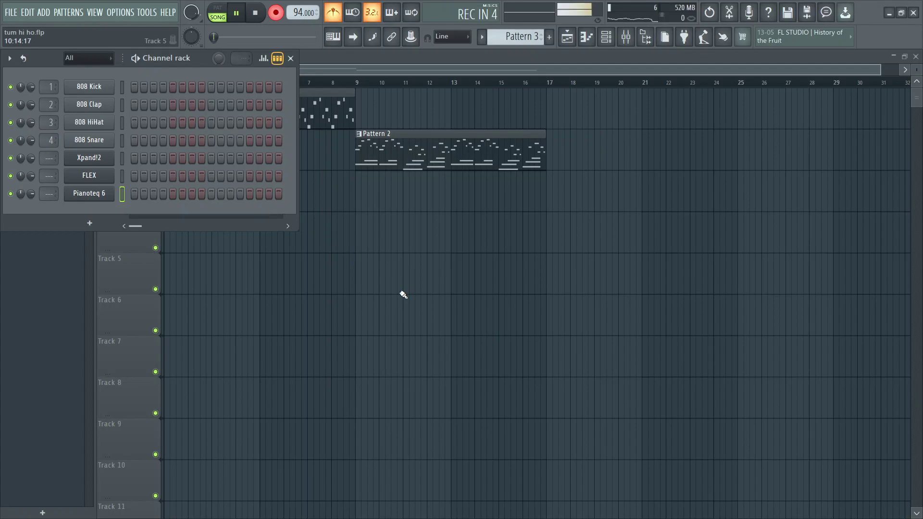
{"action": "key", "text": "l"}
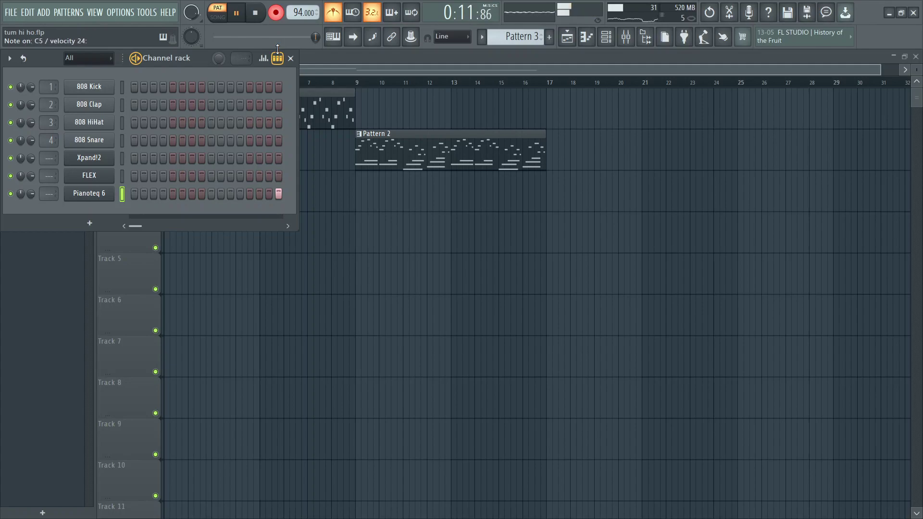
{"action": "key", "text": "space"}
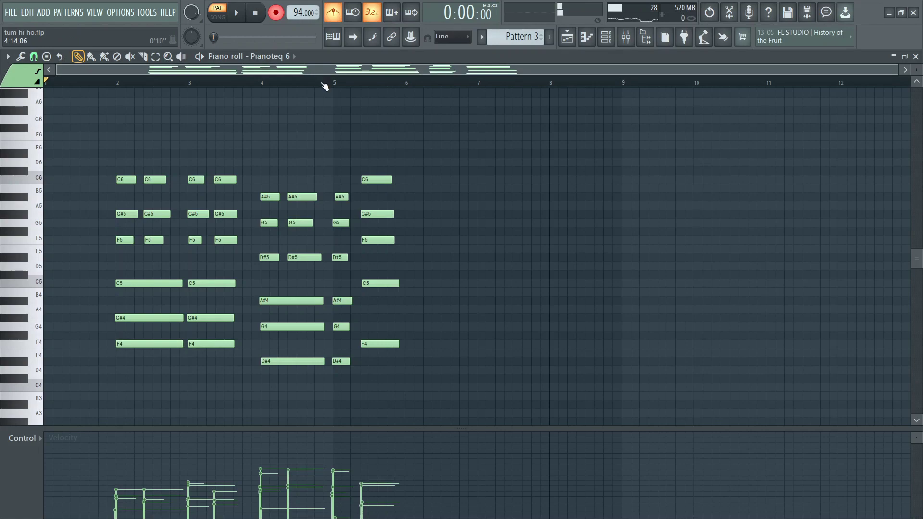
Select all the recorded chord notes of Pattern 3 and apply Quick quantize to them.
{"action": "scroll", "coordinate": [325, 86], "scroll_direction": "up", "scroll_amount": 2}
{"action": "key", "text": "ctrl+a"}
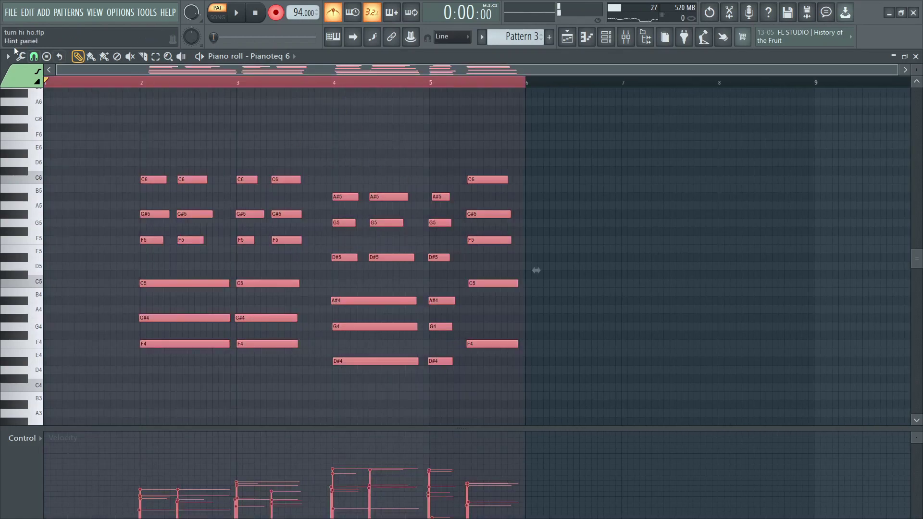
{"action": "left_click", "coordinate": [24, 56]}
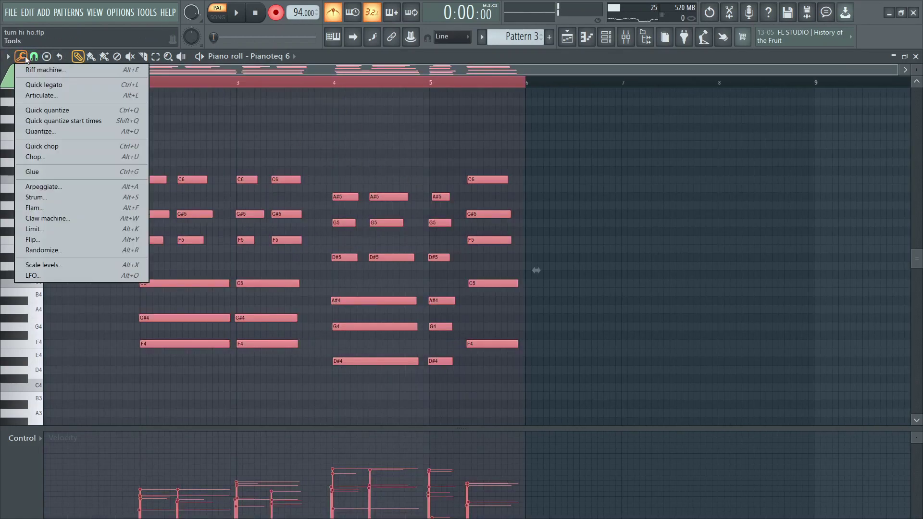
{"action": "left_click", "coordinate": [62, 111]}
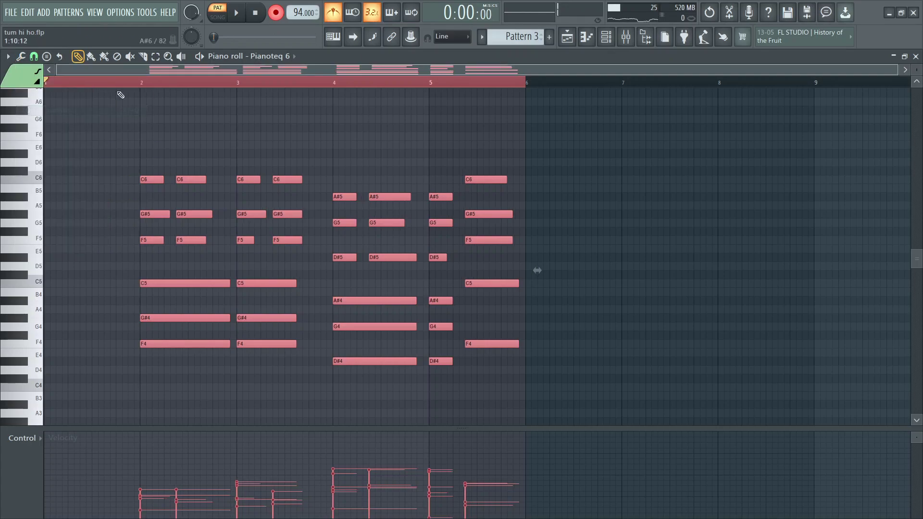
Play the quantized Pattern 3 chords from bar 2 through bar 5, and stop playback.
{"action": "left_click", "coordinate": [144, 82]}
{"action": "key", "text": "space"}
{"action": "scroll", "coordinate": [210, 86], "scroll_direction": "up", "scroll_amount": 2}
{"action": "scroll", "coordinate": [209, 86], "scroll_direction": "down", "scroll_amount": 2}
{"action": "scroll", "coordinate": [282, 99], "scroll_direction": "up", "scroll_amount": 1}
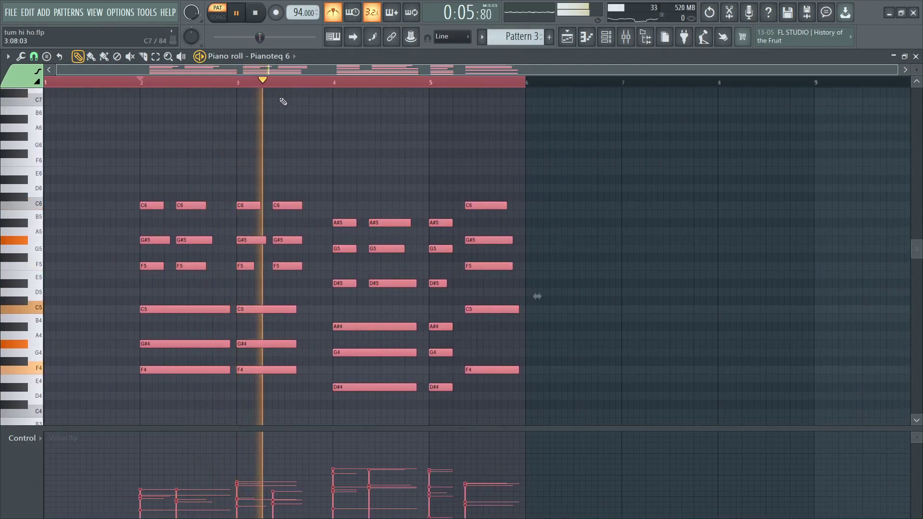
{"action": "scroll", "coordinate": [282, 99], "scroll_direction": "down", "scroll_amount": 1}
{"action": "scroll", "coordinate": [439, 88], "scroll_direction": "up", "scroll_amount": 2}
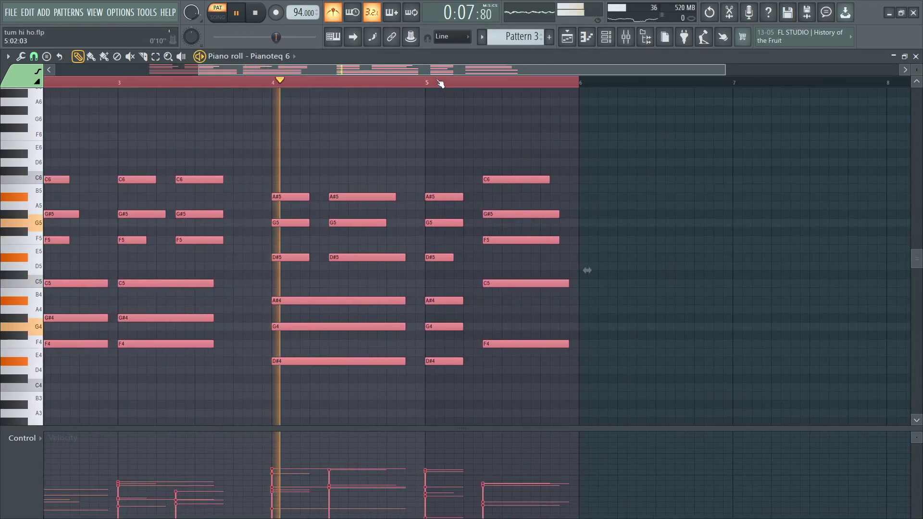
{"action": "scroll", "coordinate": [441, 84], "scroll_direction": "down", "scroll_amount": 1}
{"action": "scroll", "coordinate": [441, 84], "scroll_direction": "down", "scroll_amount": 1}
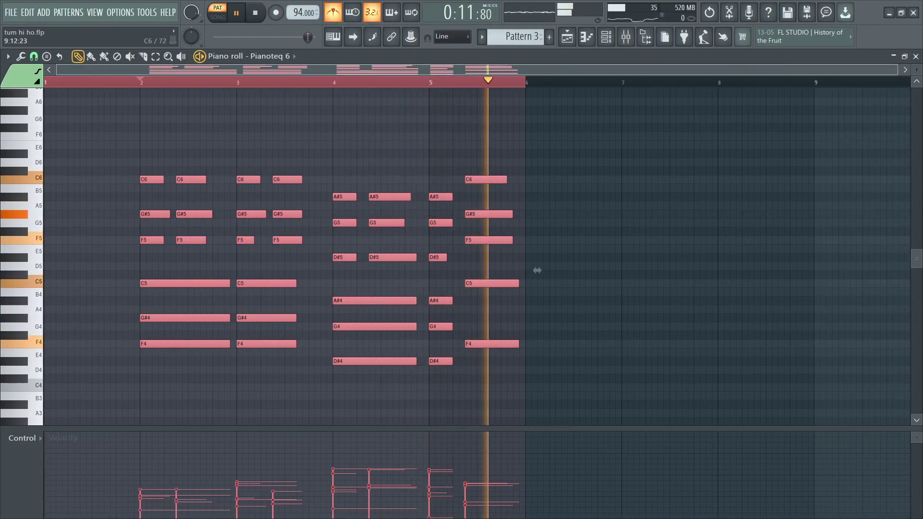
{"action": "key", "text": "space"}
Try deleting the Pattern 3 chords in bars 4 and 5, play the remaining chords, and undo the deletion.
{"action": "left_click", "coordinate": [613, 162], "text": "ctrl"}
{"action": "scroll", "coordinate": [499, 84], "scroll_direction": "up", "scroll_amount": 1}
{"action": "scroll", "coordinate": [499, 85], "scroll_direction": "down", "scroll_amount": 1}
{"action": "left_click_drag", "start_coordinate": [518, 133], "coordinate": [363, 423]}
{"action": "scroll", "coordinate": [431, 375], "scroll_direction": "up", "scroll_amount": 4}
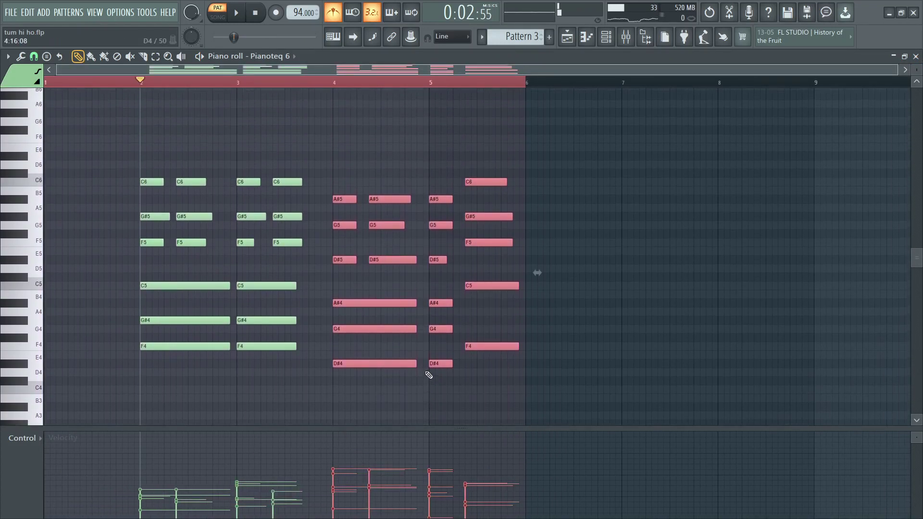
{"action": "key", "text": "Delete"}
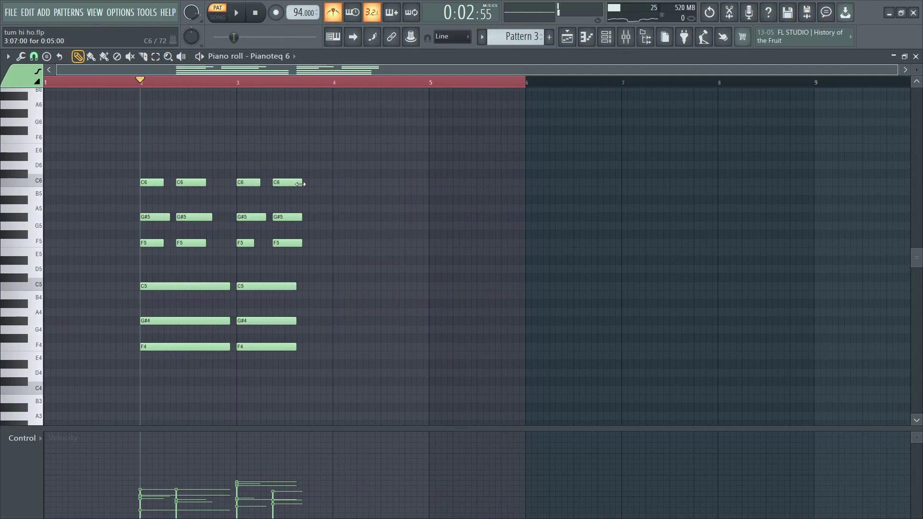
{"action": "key", "text": "space"}
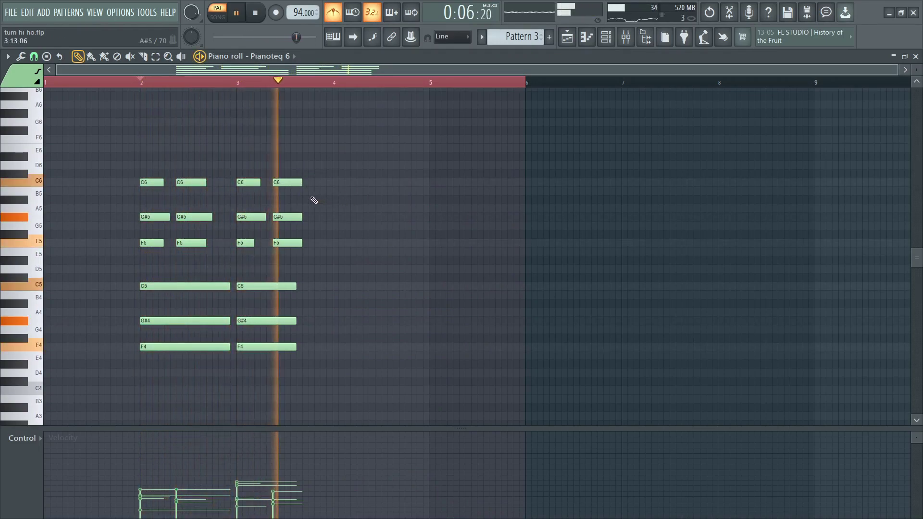
{"action": "key", "text": "ctrl+z"}
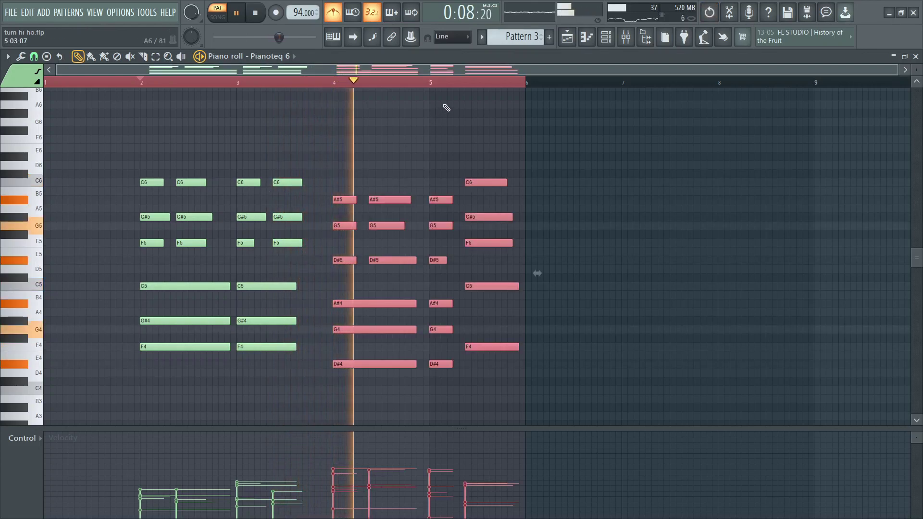
Stop playback, try deleting individual chord notes in bars 4 and 5 of Pattern 3, and undo the deletion.
{"action": "key", "text": "space"}
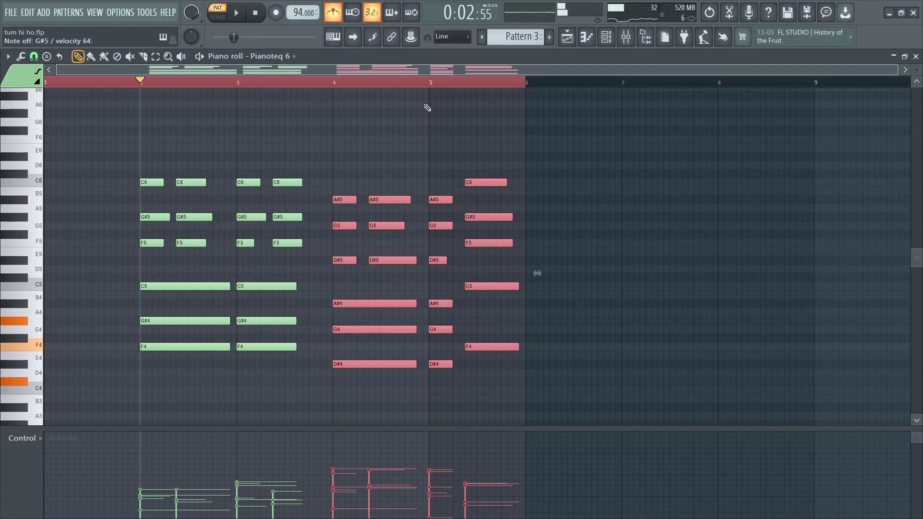
{"action": "right_click", "coordinate": [439, 198]}
{"action": "right_click", "coordinate": [441, 225]}
{"action": "right_click", "coordinate": [409, 303]}
{"action": "right_click", "coordinate": [411, 329]}
{"action": "key", "text": "ctrl+z"}
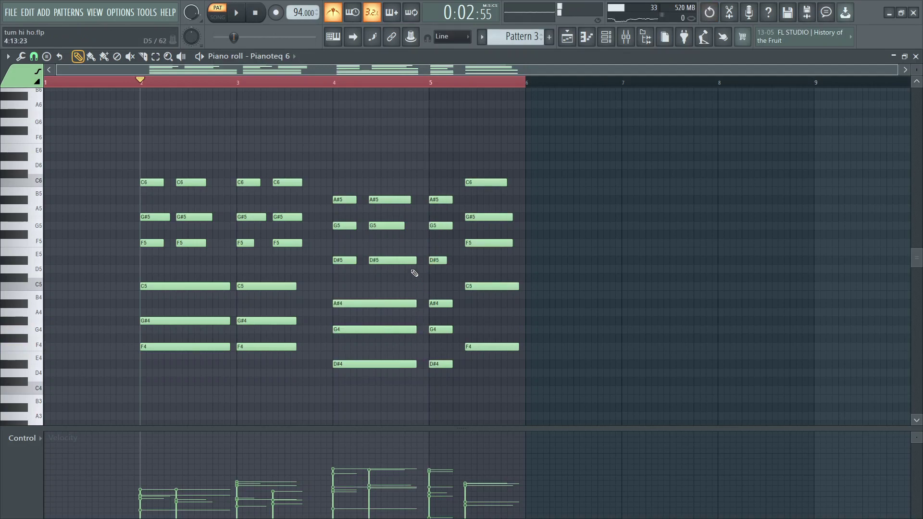
Delete the Pattern 3 chords in bar 5 and the second chord of bar 4, leaving one short chord at bar 4.
{"action": "right_click", "coordinate": [439, 198]}
{"action": "right_click", "coordinate": [447, 225]}
{"action": "right_click", "coordinate": [440, 364]}
{"action": "right_click", "coordinate": [471, 243]}
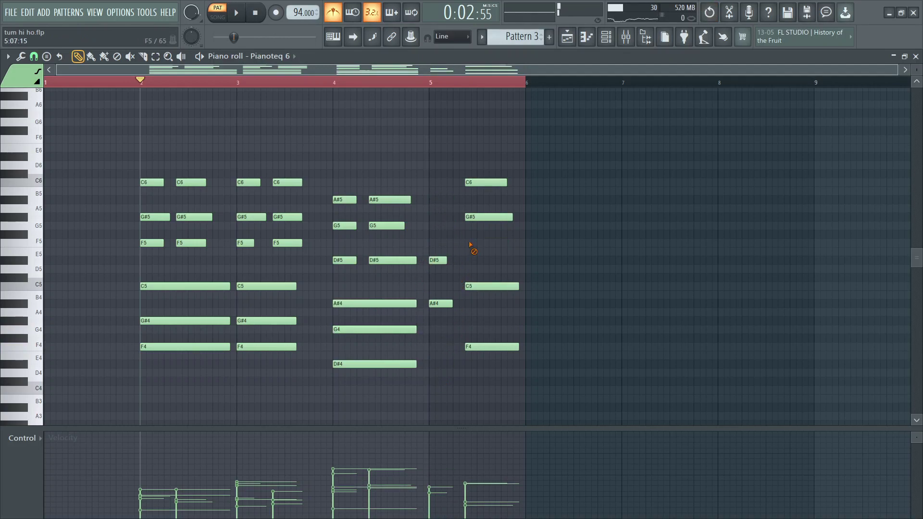
{"action": "right_click", "coordinate": [438, 260]}
{"action": "right_click", "coordinate": [485, 182]}
{"action": "right_click", "coordinate": [488, 217]}
{"action": "right_click", "coordinate": [488, 286]}
{"action": "right_click", "coordinate": [474, 347]}
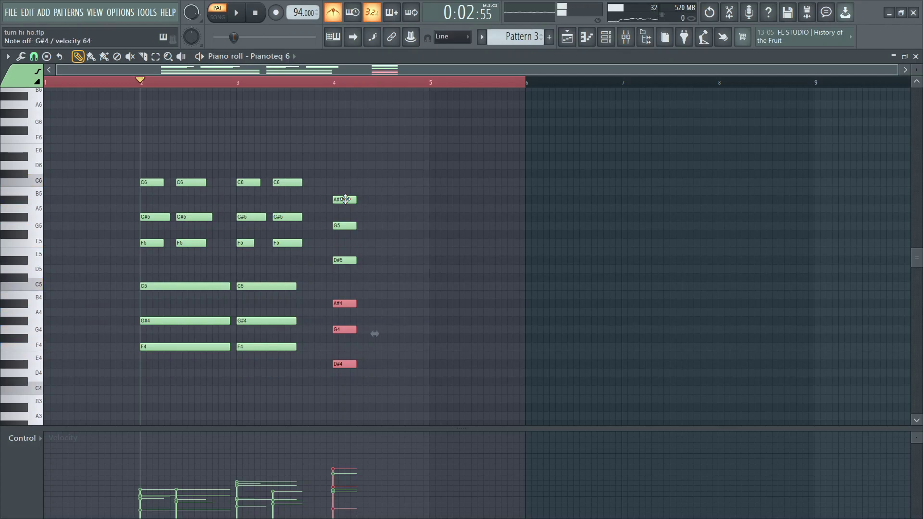
Play the trimmed Pattern 3 from bar 2 to the short chord at bar 4, and stop playback.
{"action": "key", "text": "space"}
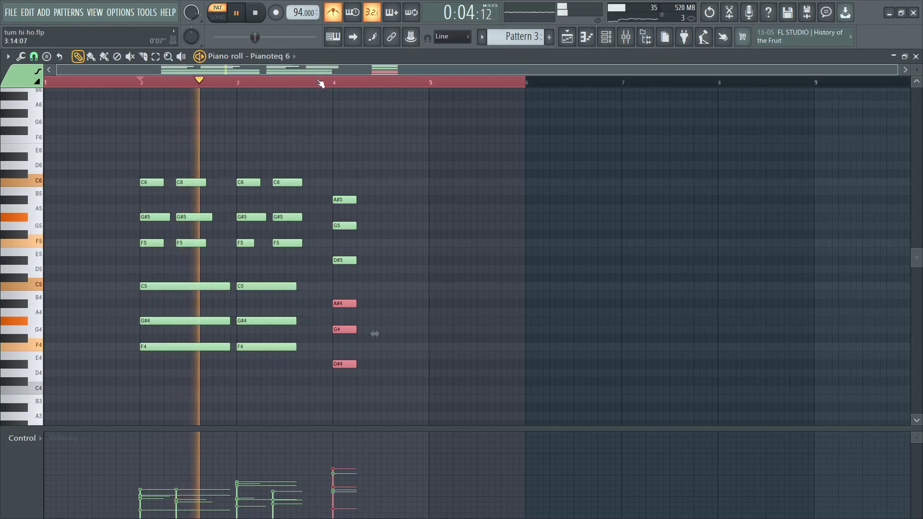
{"action": "scroll", "coordinate": [311, 89], "scroll_direction": "up", "scroll_amount": 4}
{"action": "scroll", "coordinate": [310, 90], "scroll_direction": "down", "scroll_amount": 3}
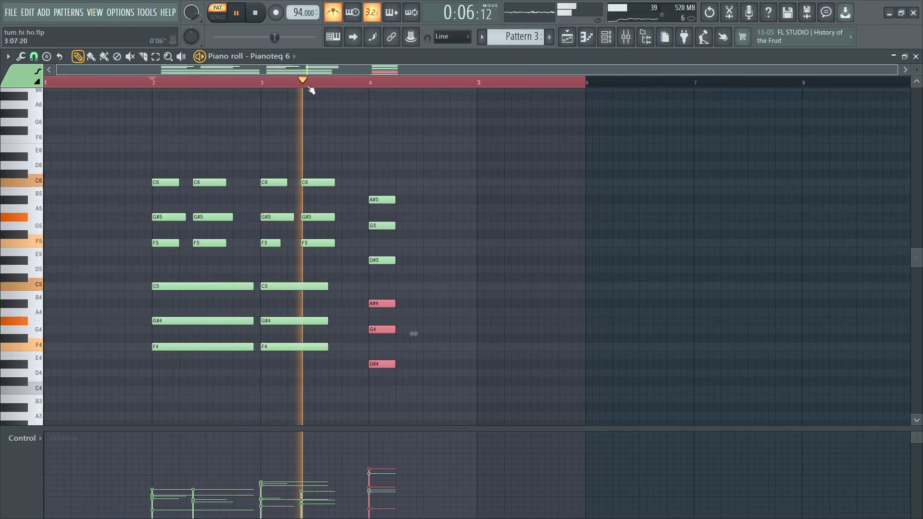
{"action": "scroll", "coordinate": [432, 95], "scroll_direction": "up", "scroll_amount": 2}
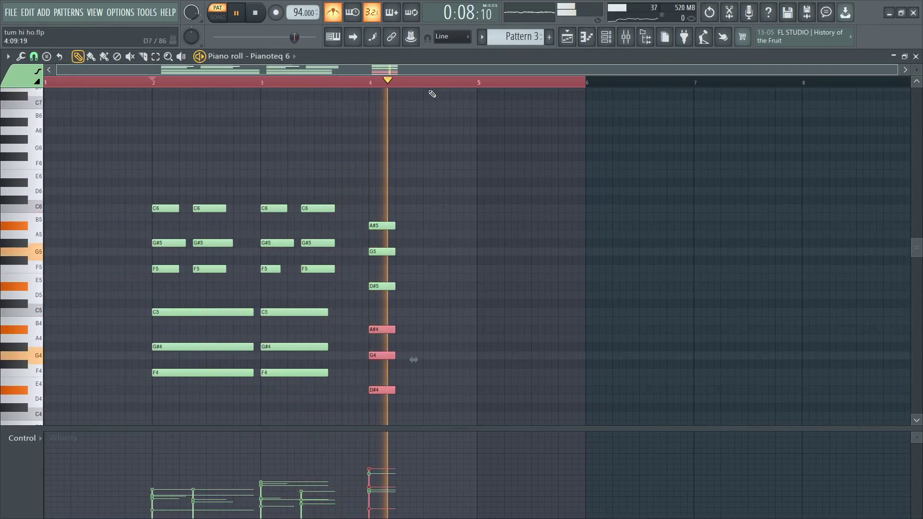
{"action": "key", "text": "space"}
Delete all Pianoteq 6 notes of Pattern 3 and close the piano roll.
{"action": "left_click_drag", "start_coordinate": [506, 170], "coordinate": [70, 412]}
{"action": "key", "text": "Delete"}
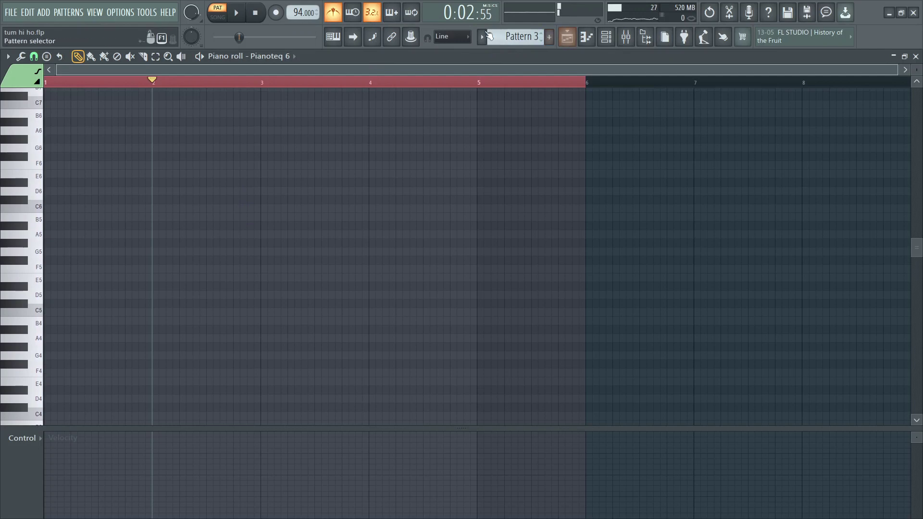
{"action": "left_click", "coordinate": [916, 56]}
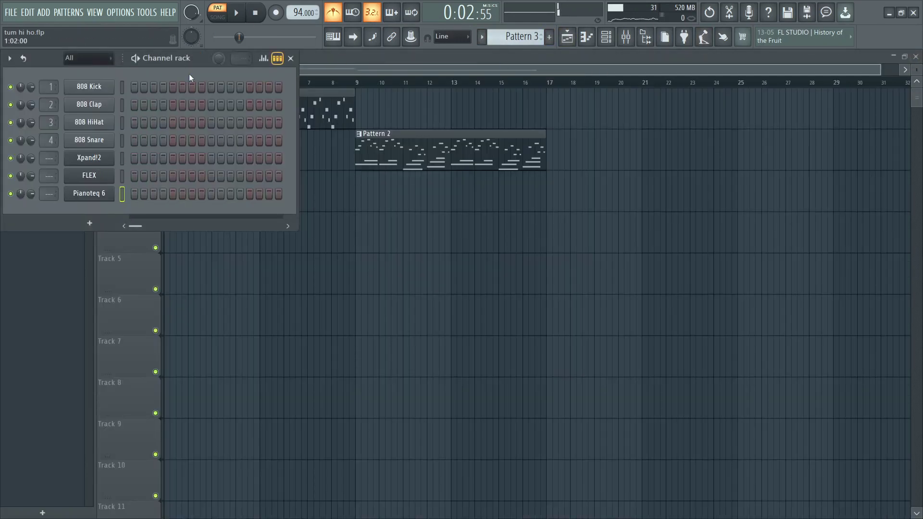
Record notes and automation for Pianoteq 6 into the emptied Pattern 3, playing chords from bar 2, and stop recording.
{"action": "left_click", "coordinate": [278, 15]}
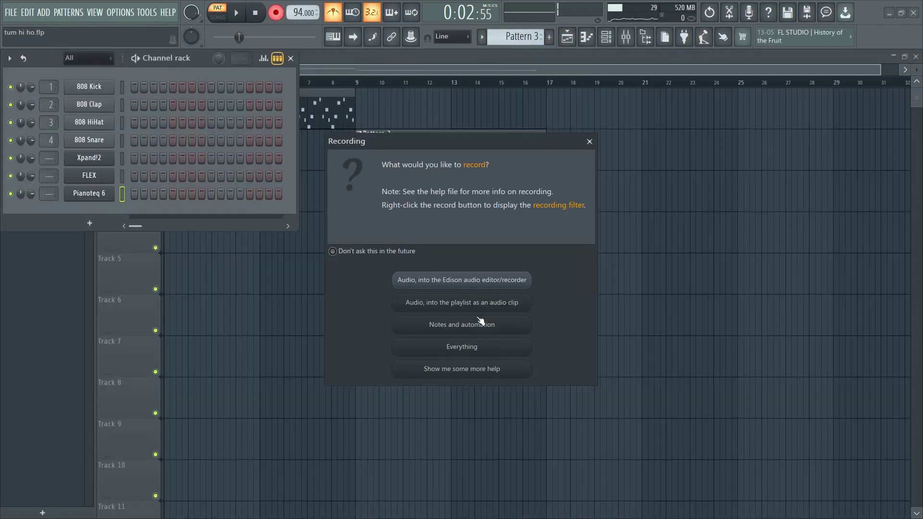
{"action": "left_click", "coordinate": [485, 331]}
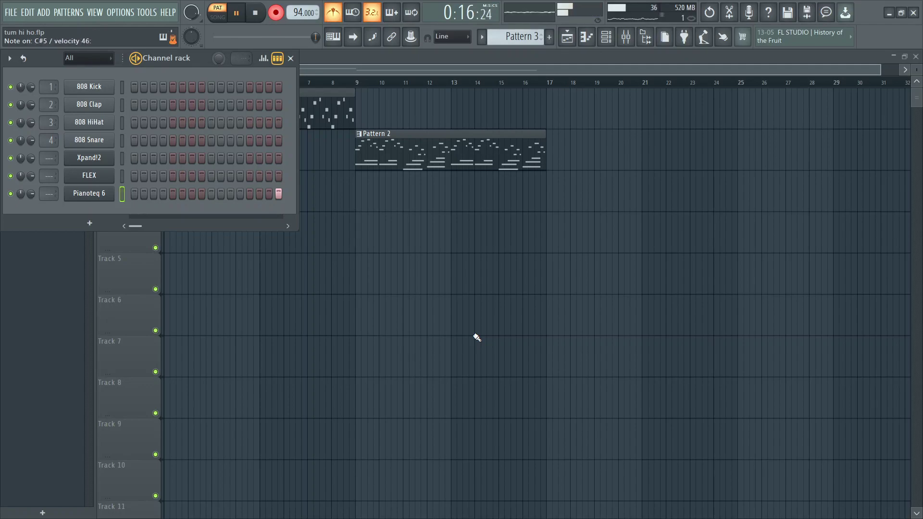
{"action": "key", "text": "space"}
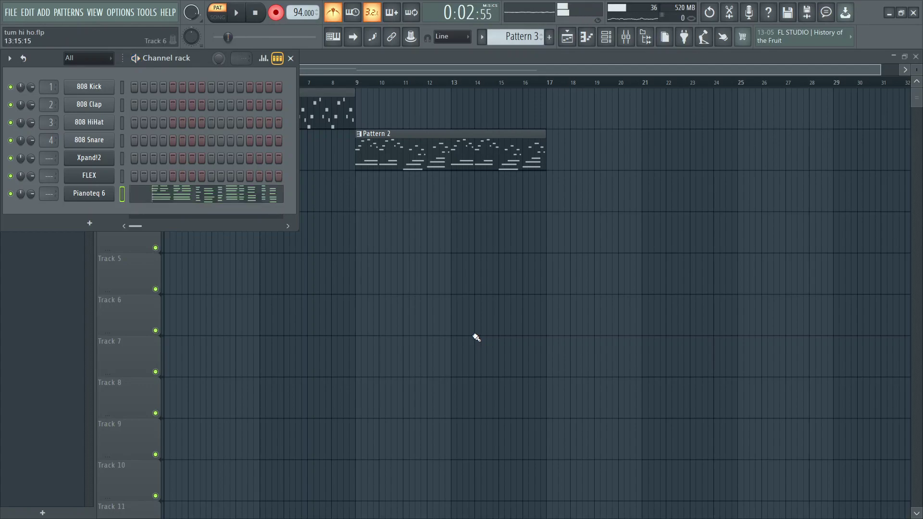
Open the newly recorded chords in the Pianoteq 6 piano roll and try deleting everything from bar 5 onward.
{"action": "left_click", "coordinate": [199, 202]}
{"action": "scroll", "coordinate": [340, 85], "scroll_direction": "down", "scroll_amount": 3}
{"action": "scroll", "coordinate": [484, 241], "scroll_direction": "down", "scroll_amount": 2}
{"action": "left_click_drag", "start_coordinate": [360, 126], "coordinate": [680, 402]}
{"action": "key", "text": "Delete"}
{"action": "scroll", "coordinate": [365, 212], "scroll_direction": "up", "scroll_amount": 2}
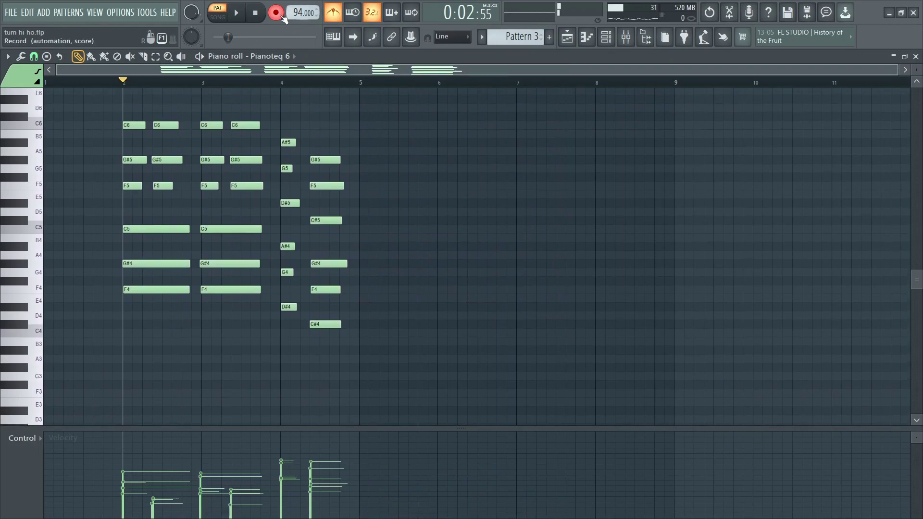
Play the remaining chords from bar 2 with recording off, and restore the deleted chords from bar 5 onward.
{"action": "key", "text": "space"}
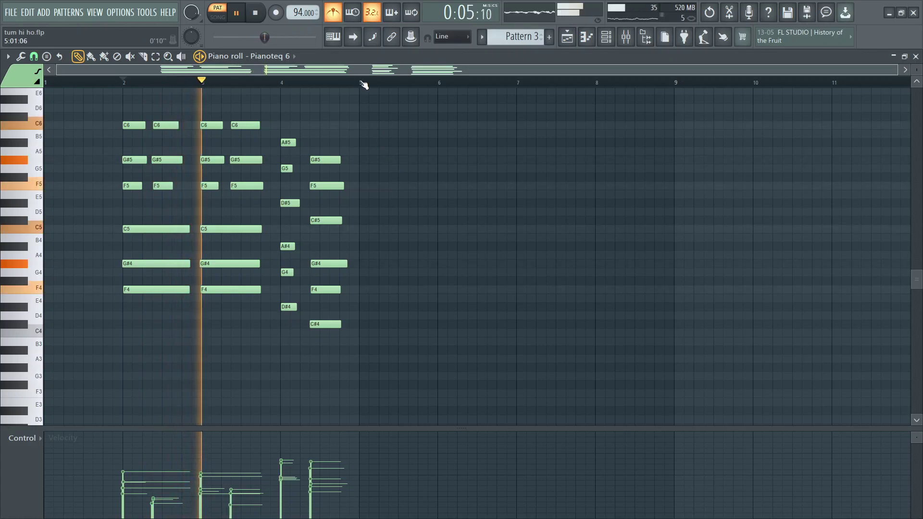
{"action": "scroll", "coordinate": [364, 82], "scroll_direction": "up", "scroll_amount": 3}
{"action": "scroll", "coordinate": [363, 84], "scroll_direction": "down", "scroll_amount": 2}
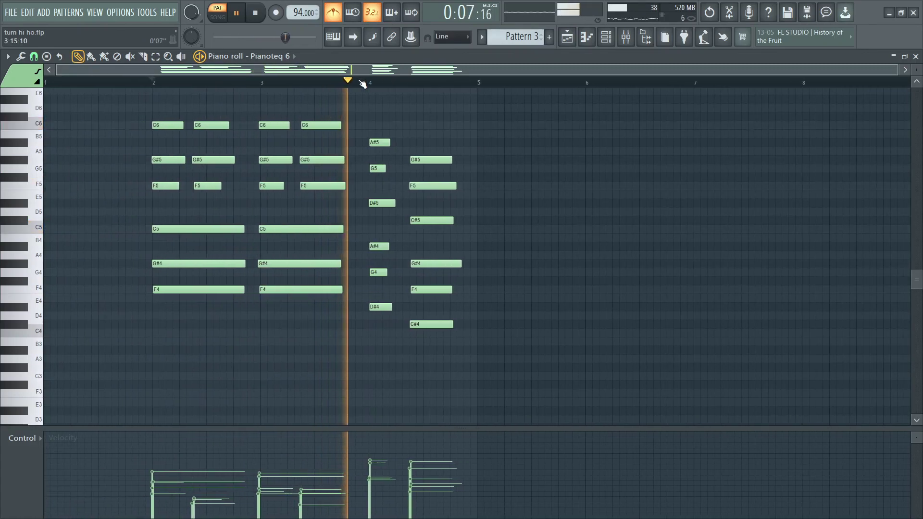
{"action": "key", "text": "ctrl+v"}
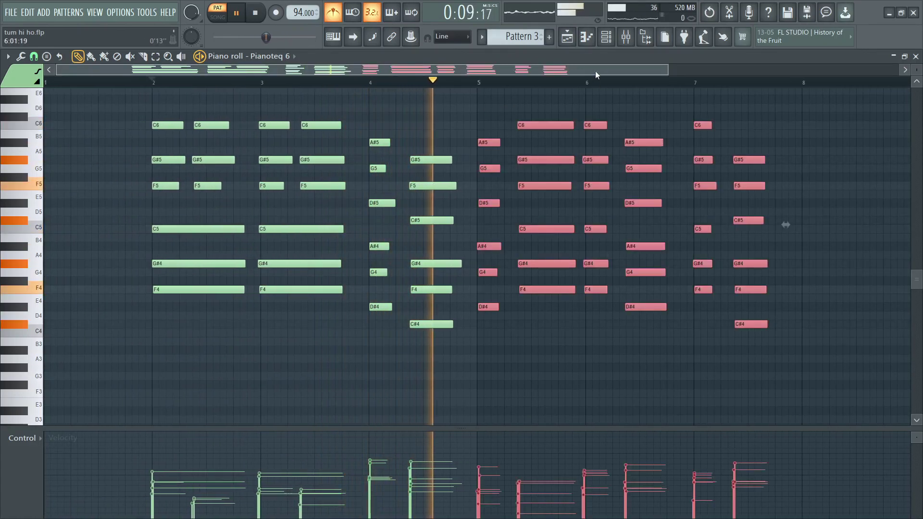
Stop playback and delete the Pattern 3 chords from bar 6 onward, keeping bars 2 to 5.
{"action": "scroll", "coordinate": [620, 67], "scroll_direction": "down", "scroll_amount": 1}
{"action": "scroll", "coordinate": [618, 83], "scroll_direction": "down", "scroll_amount": 2}
{"action": "scroll", "coordinate": [606, 156], "scroll_direction": "up", "scroll_amount": 1}
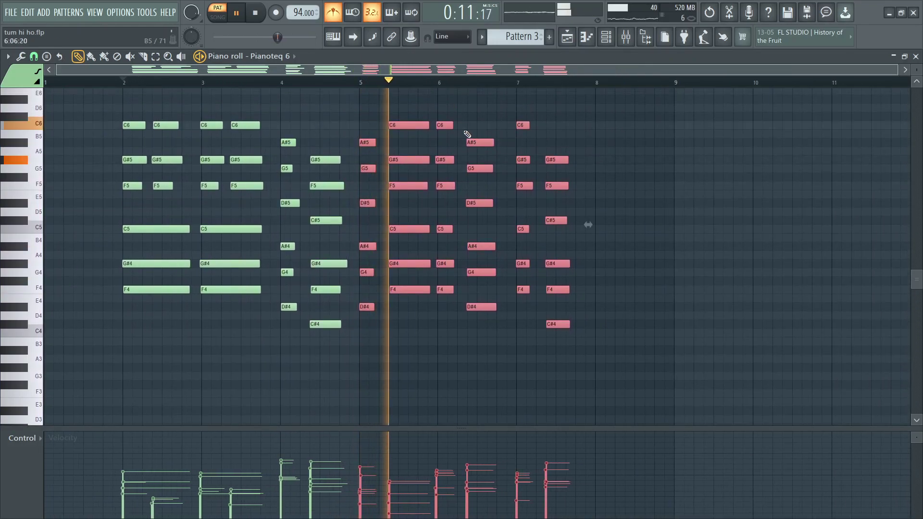
{"action": "key", "text": "space"}
{"action": "left_click_drag", "start_coordinate": [446, 106], "coordinate": [608, 327]}
{"action": "key", "text": "Delete"}
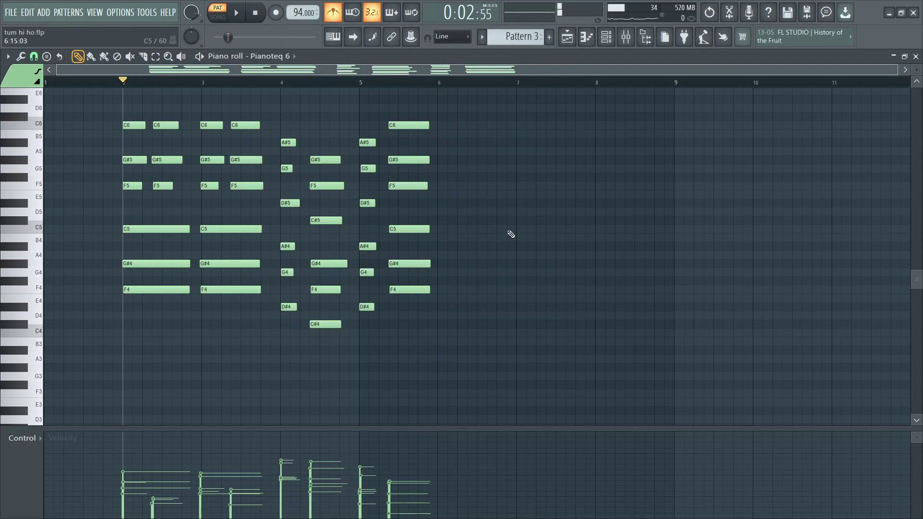
Select all chord notes in bars 2 to 5 of Pattern 3 and apply Quick quantize to them.
{"action": "scroll", "coordinate": [500, 159], "scroll_direction": "up", "scroll_amount": 1}
{"action": "key", "text": "ctrl+a"}
{"action": "left_click", "coordinate": [20, 56]}
{"action": "left_click", "coordinate": [46, 110]}
{"action": "left_click", "coordinate": [20, 57]}
{"action": "left_click", "coordinate": [54, 110]}
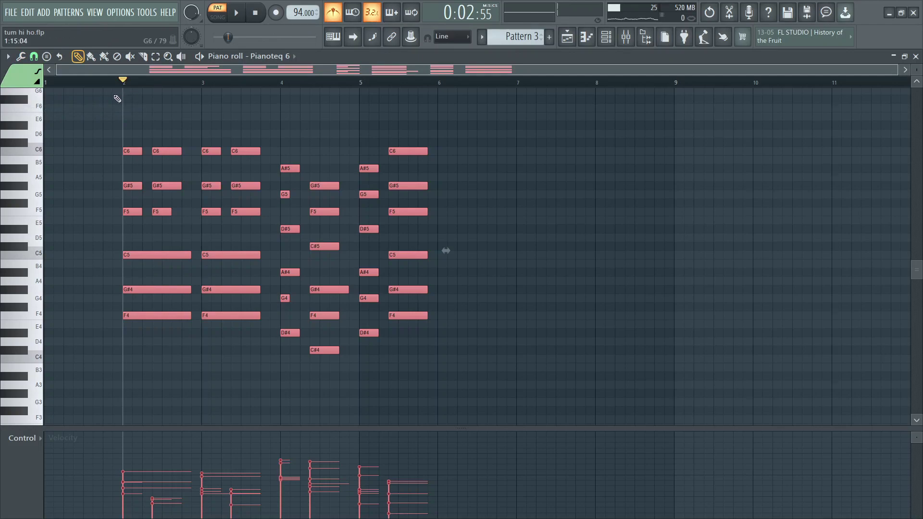
Duplicate the chords of bars 2 to 5 into bars 6 to 9 while the pattern plays, and stop playback.
{"action": "key", "text": "space"}
{"action": "left_click_drag", "start_coordinate": [496, 131], "coordinate": [113, 380], "text": "ctrl"}
{"action": "mouse_move", "coordinate": [174, 319]}
{"action": "left_mouse_down", "text": "shift"}
{"action": "mouse_move", "coordinate": [458, 346]}
{"action": "mouse_move", "coordinate": [487, 320]}
{"action": "left_mouse_up", "text": "shift"}
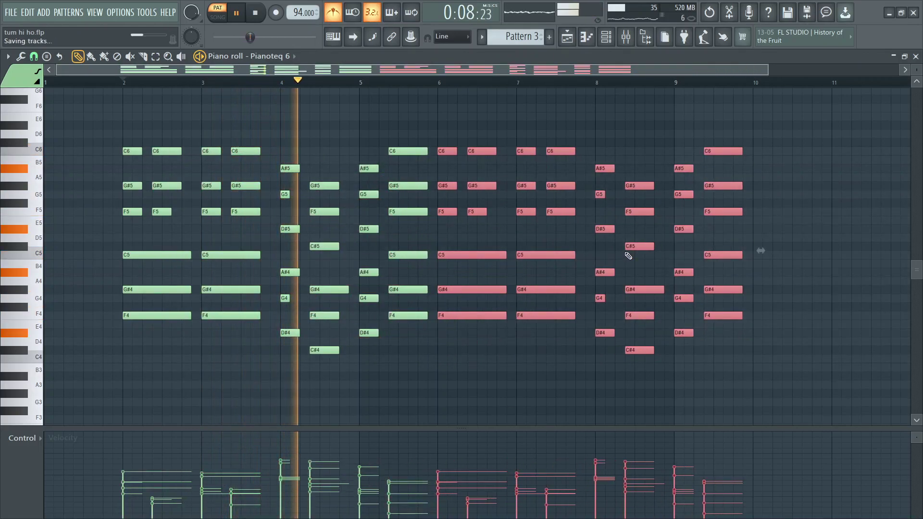
{"action": "scroll", "coordinate": [685, 83], "scroll_direction": "down", "scroll_amount": 2}
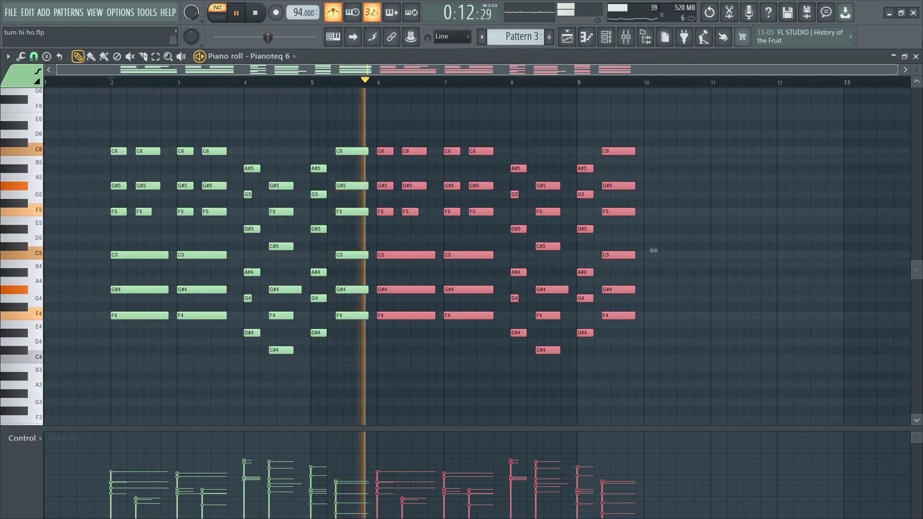
{"action": "key", "text": "space"}
Place a Pattern 3 clip on Track 3 of the playlist near bar 17, after the Pattern 2 clip.
{"action": "left_click", "coordinate": [917, 59]}
{"action": "left_click", "coordinate": [537, 187]}
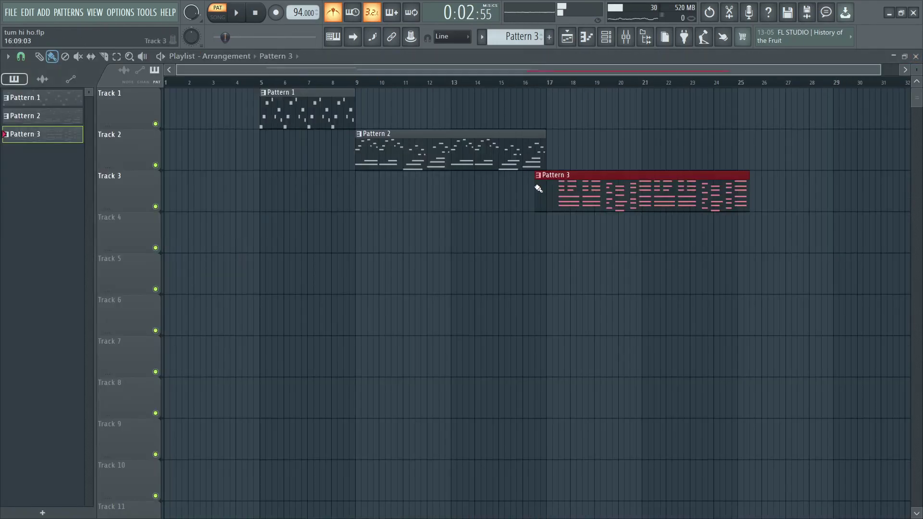
{"action": "left_click_drag", "start_coordinate": [585, 192], "coordinate": [604, 196]}
Open Pattern 3 in the piano roll and move all its notes one bar earlier to start at bar 1.
{"action": "double_click", "coordinate": [604, 196]}
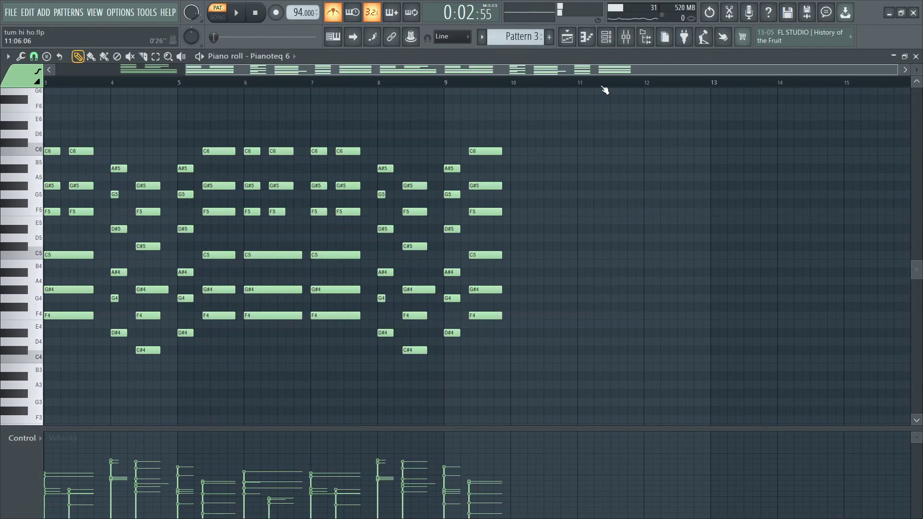
{"action": "key", "text": "ctrl+a"}
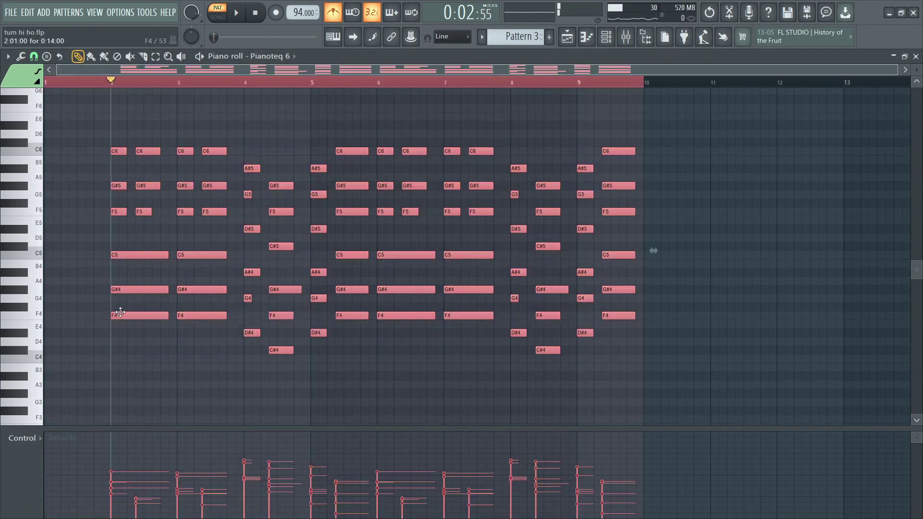
{"action": "left_click_drag", "start_coordinate": [120, 313], "coordinate": [54, 313]}
Return to the playlist, hide the channel rack, and align the Pattern 3 clip on Track 3 to start at bar 17.
{"action": "left_click", "coordinate": [916, 57]}
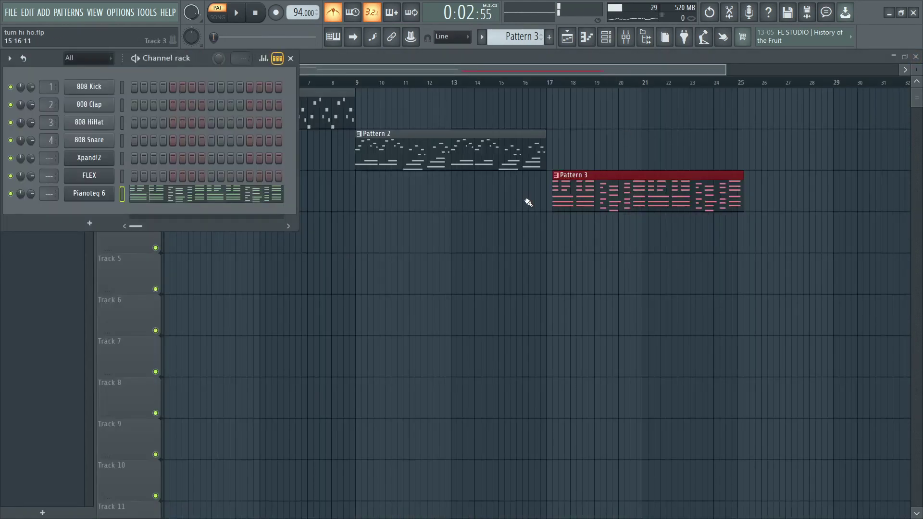
{"action": "key", "text": "F6"}
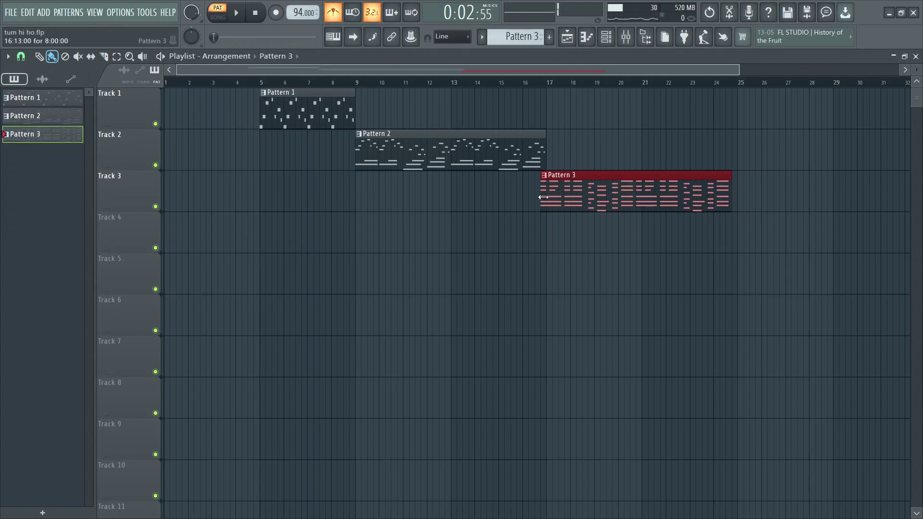
{"action": "left_click_drag", "start_coordinate": [561, 193], "coordinate": [567, 193]}
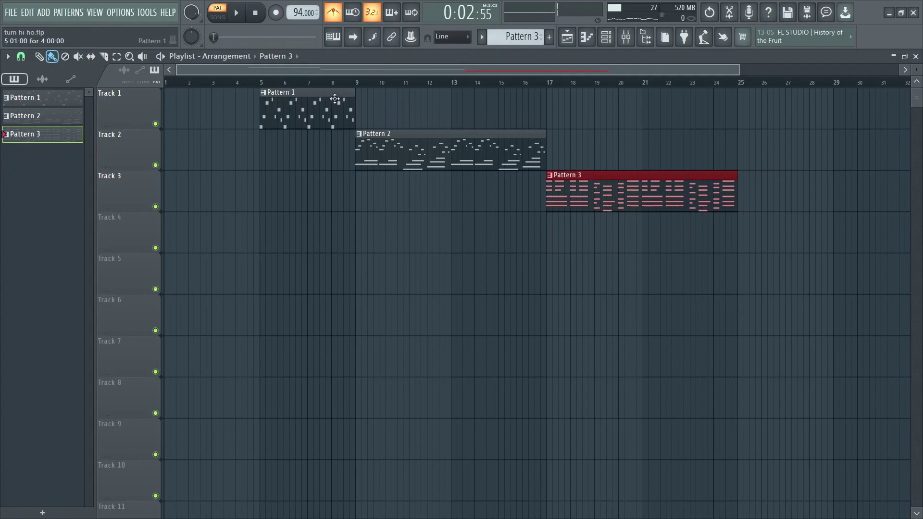
Play the arrangement in song mode from bar 7 through the change from Pattern 1 to Pattern 2, and stop playback.
{"action": "scroll", "coordinate": [406, 91], "scroll_direction": "up", "scroll_amount": 3}
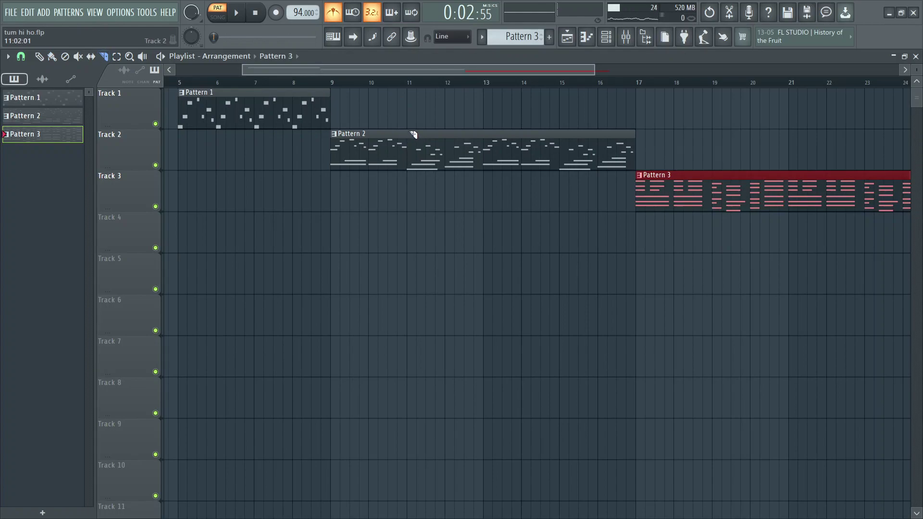
{"action": "scroll", "coordinate": [456, 91], "scroll_direction": "down", "scroll_amount": 3}
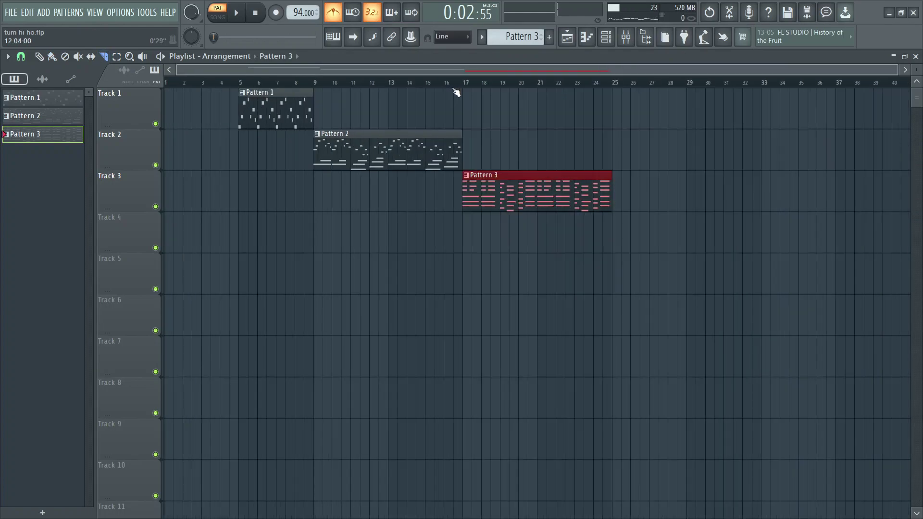
{"action": "left_click", "coordinate": [238, 83]}
{"action": "left_click", "coordinate": [268, 82]}
{"action": "left_click", "coordinate": [276, 82]}
{"action": "key", "text": "space"}
{"action": "scroll", "coordinate": [308, 87], "scroll_direction": "up", "scroll_amount": 2}
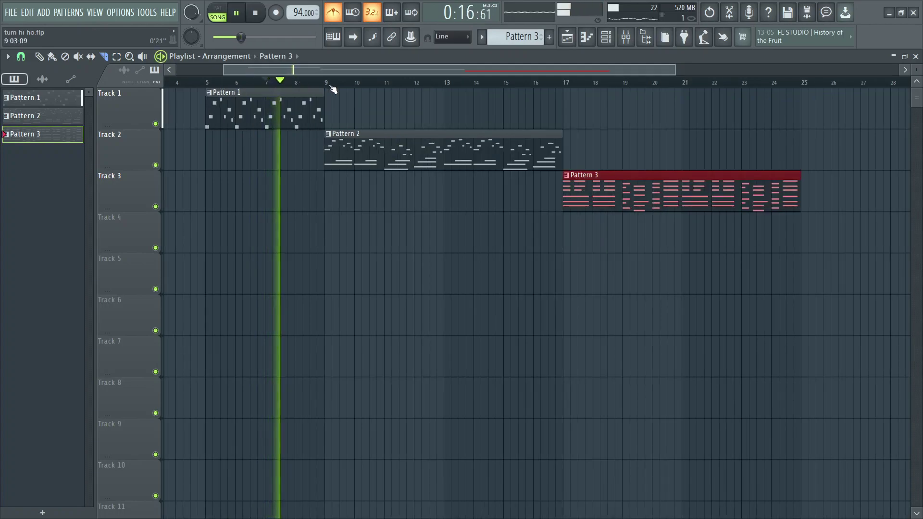
{"action": "scroll", "coordinate": [331, 87], "scroll_direction": "up", "scroll_amount": 2}
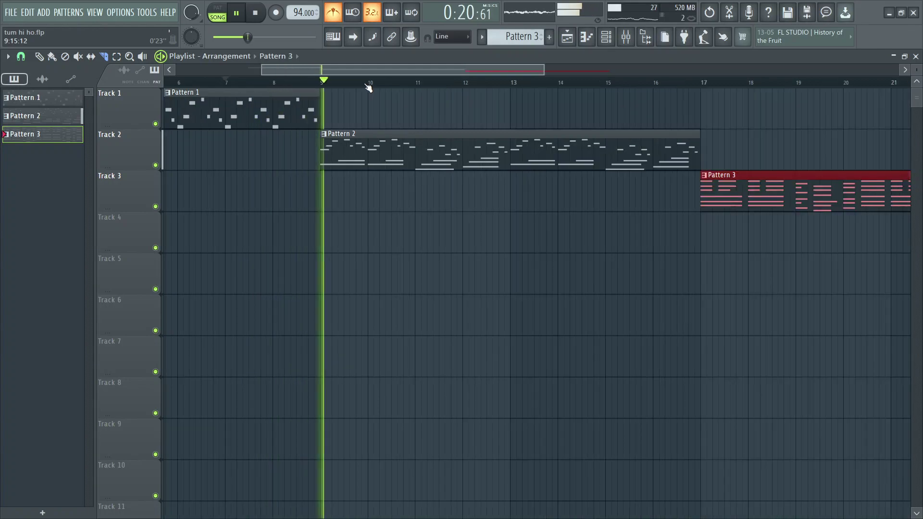
{"action": "scroll", "coordinate": [372, 84], "scroll_direction": "down", "scroll_amount": 2}
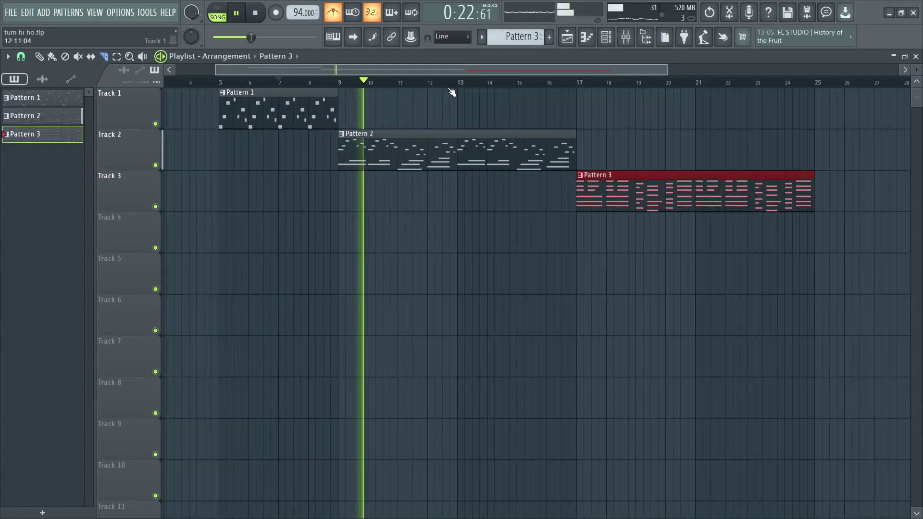
{"action": "scroll", "coordinate": [455, 90], "scroll_direction": "up", "scroll_amount": 2}
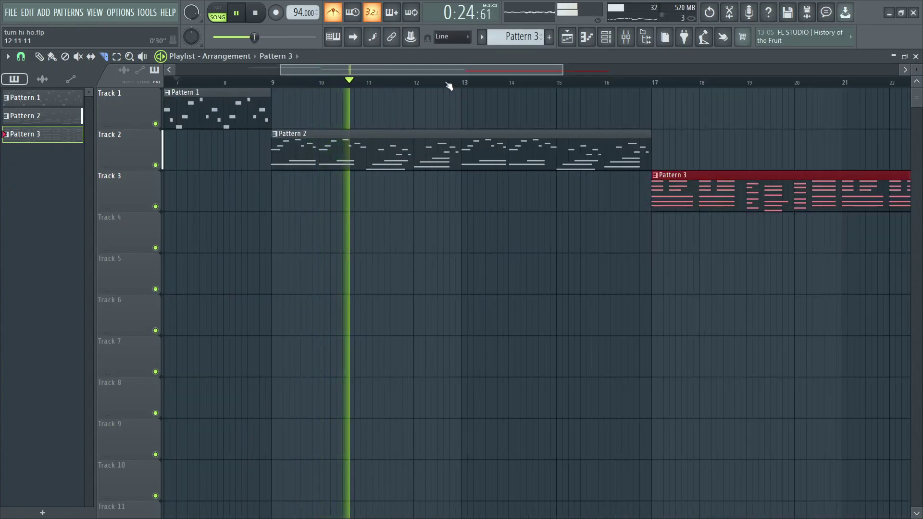
{"action": "scroll", "coordinate": [450, 85], "scroll_direction": "down", "scroll_amount": 2}
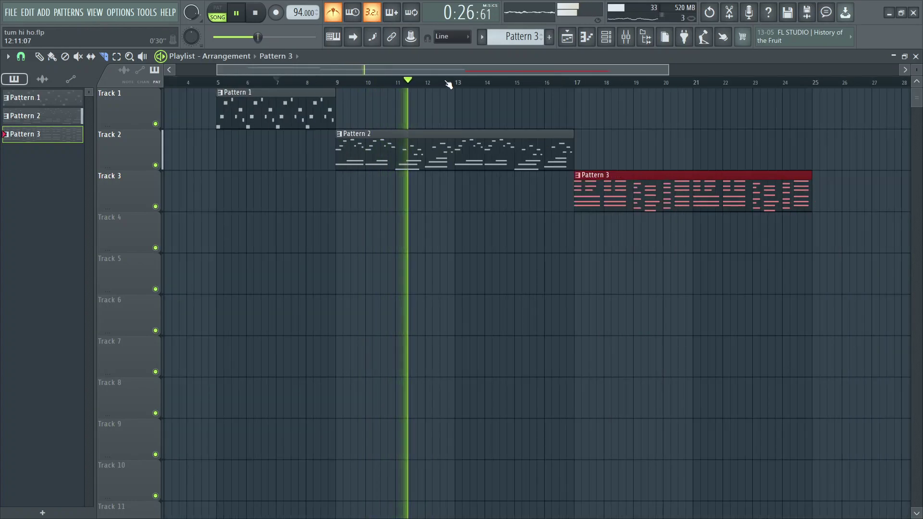
{"action": "scroll", "coordinate": [515, 87], "scroll_direction": "up", "scroll_amount": 2}
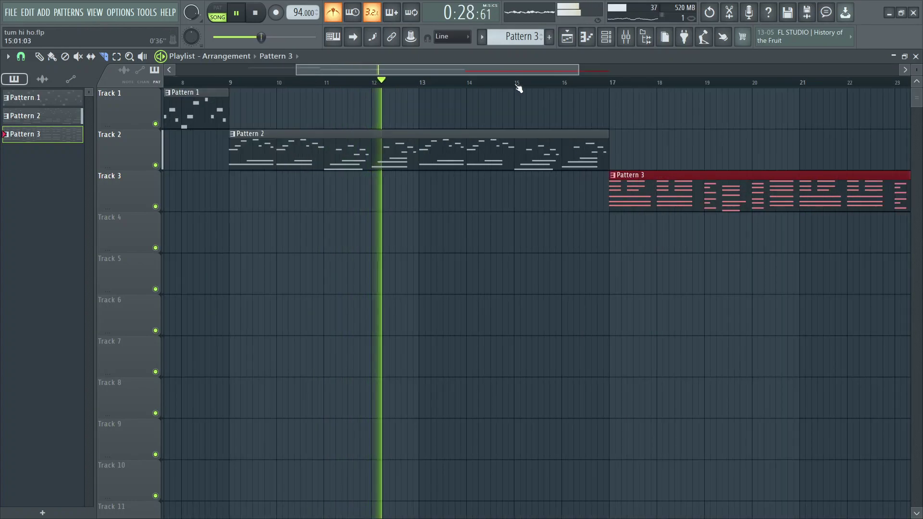
{"action": "key", "text": "space"}
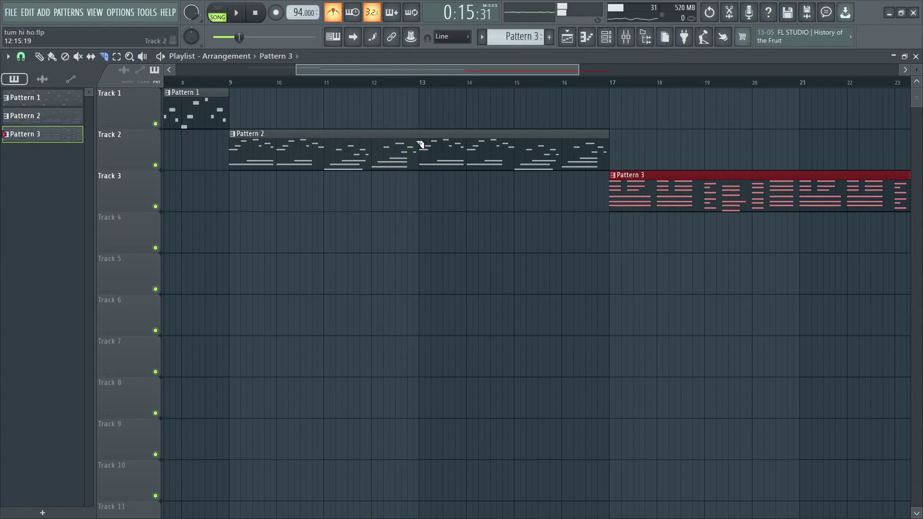
Slice the Pattern 2 clip at bar 13 and move its second half and the Pattern 3 clip four bars later.
{"action": "left_click_drag", "start_coordinate": [425, 160], "coordinate": [423, 178]}
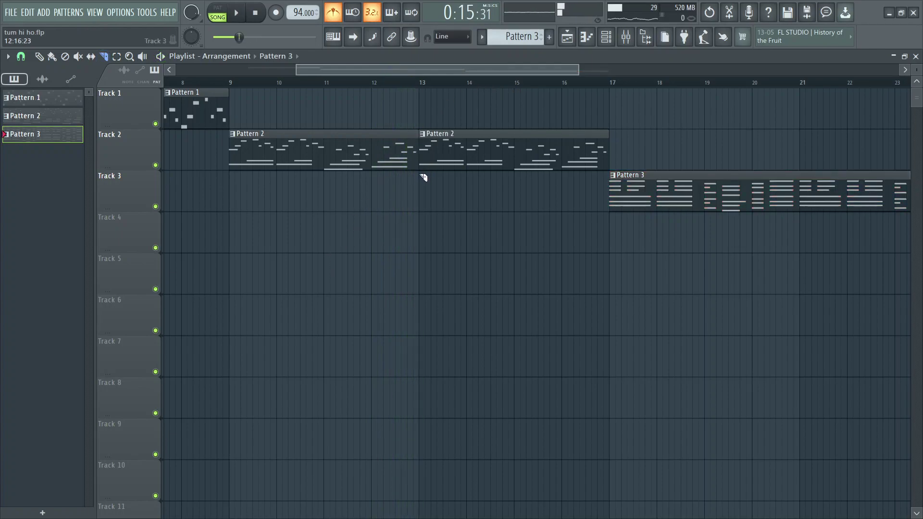
{"action": "left_click_drag", "start_coordinate": [538, 127], "coordinate": [772, 252]}
{"action": "left_click_drag", "start_coordinate": [505, 136], "coordinate": [689, 148]}
{"action": "scroll", "coordinate": [610, 84], "scroll_direction": "down", "scroll_amount": 3}
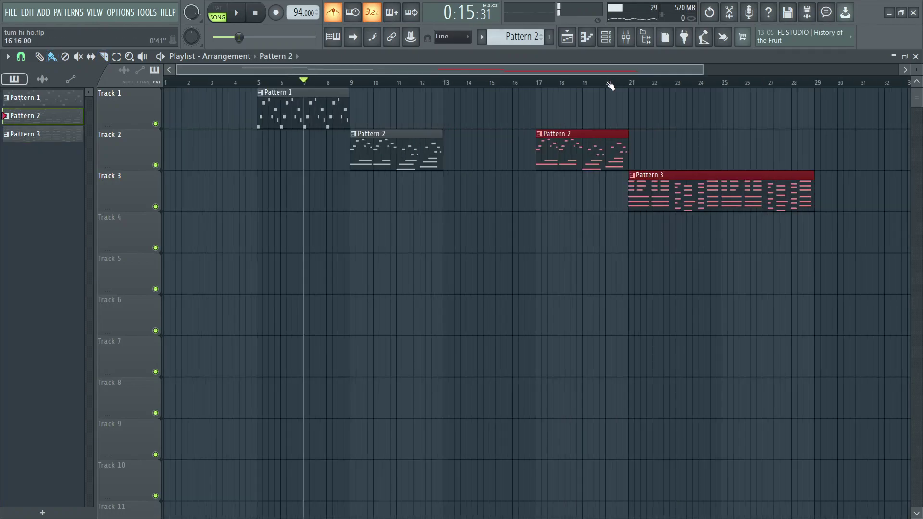
Slice the Pattern 1 clip at bar 7 and place a copy of its two-bar second part on Track 1 at bar 13.
{"action": "scroll", "coordinate": [305, 81], "scroll_direction": "up", "scroll_amount": 4}
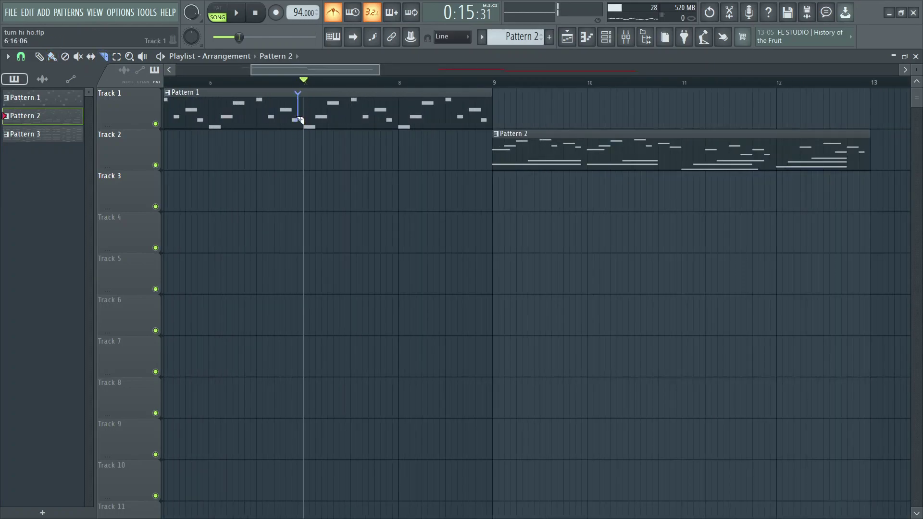
{"action": "left_click_drag", "start_coordinate": [308, 98], "coordinate": [305, 146]}
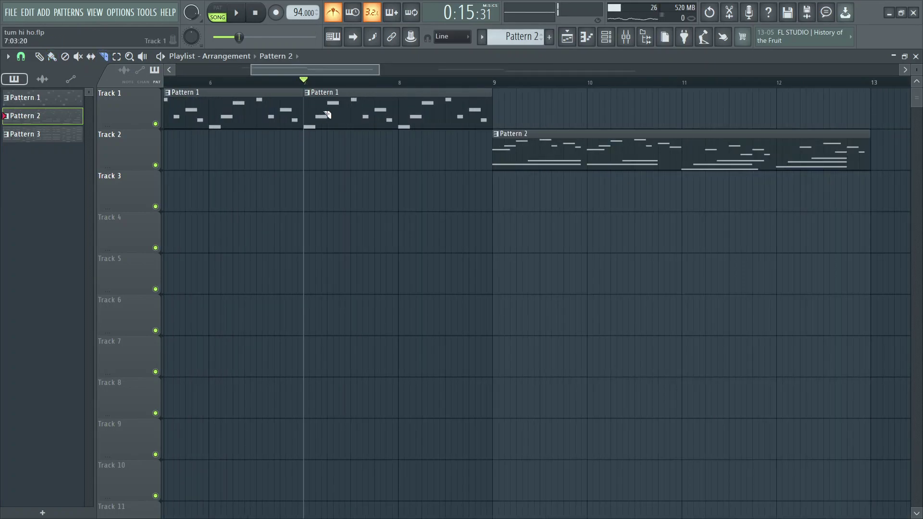
{"action": "key", "text": "b"}
{"action": "scroll", "coordinate": [353, 86], "scroll_direction": "down", "scroll_amount": 4}
{"action": "left_click_drag", "start_coordinate": [459, 115], "coordinate": [478, 134]}
Move the second Pattern 2 clip and the Pattern 3 clip two bars earlier, to start at bars 15 and 19.
{"action": "left_click_drag", "start_coordinate": [582, 110], "coordinate": [802, 290]}
{"action": "left_click_drag", "start_coordinate": [596, 149], "coordinate": [546, 149]}
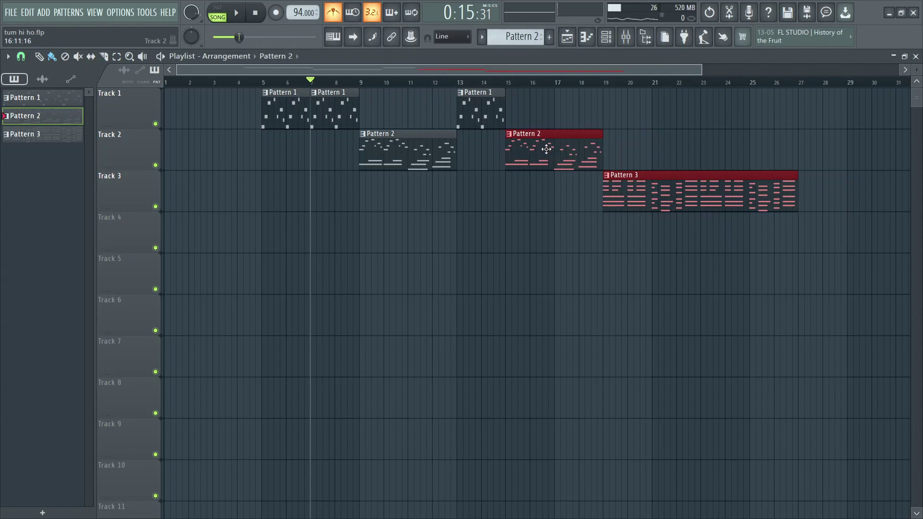
Play the rearranged song from bar 11 through the repeated Pattern 1 and Pattern 2 clips into Pattern 3.
{"action": "left_click", "coordinate": [409, 82]}
{"action": "scroll", "coordinate": [498, 91], "scroll_direction": "up", "scroll_amount": 1}
{"action": "scroll", "coordinate": [497, 91], "scroll_direction": "down", "scroll_amount": 1}
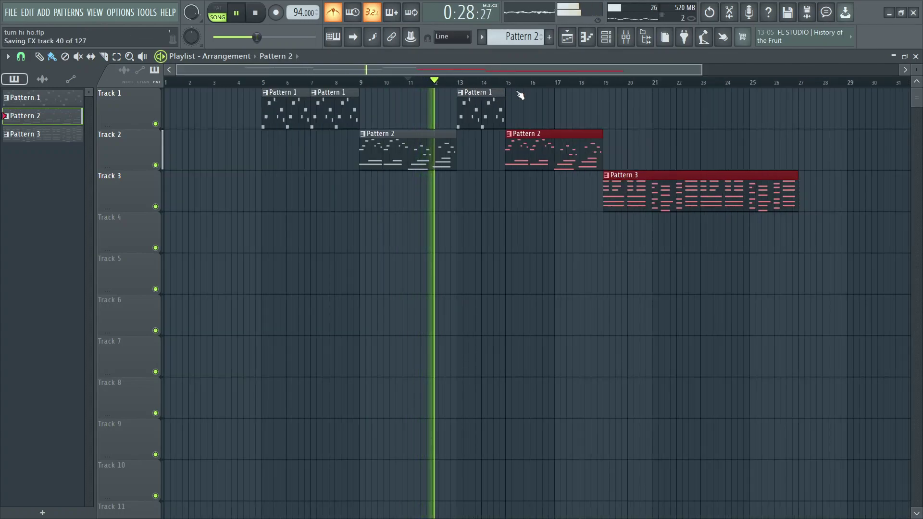
{"action": "scroll", "coordinate": [554, 90], "scroll_direction": "up", "scroll_amount": 2}
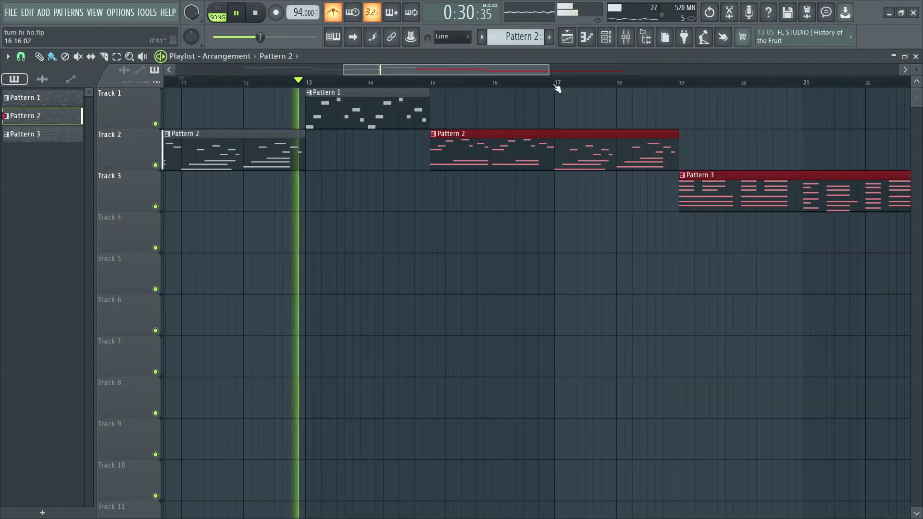
{"action": "scroll", "coordinate": [555, 87], "scroll_direction": "down", "scroll_amount": 1}
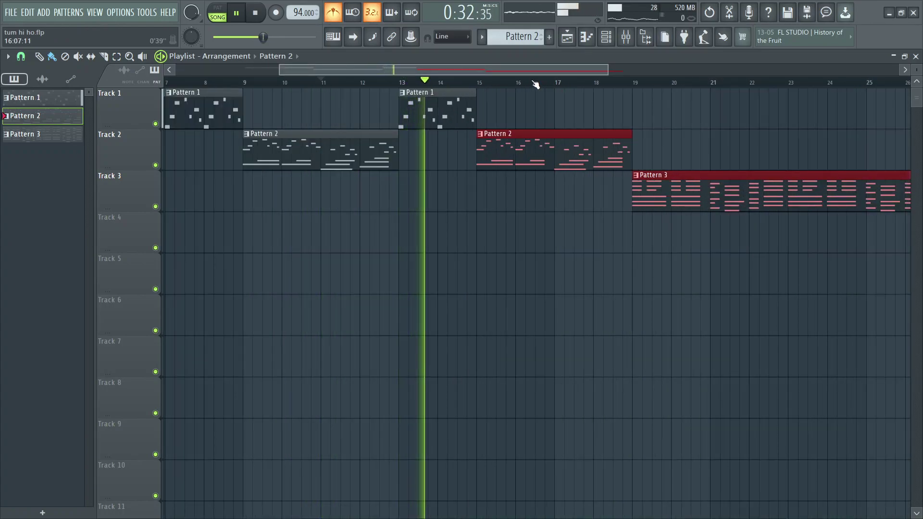
{"action": "scroll", "coordinate": [535, 84], "scroll_direction": "up", "scroll_amount": 1}
{"action": "scroll", "coordinate": [534, 82], "scroll_direction": "down", "scroll_amount": 1}
{"action": "scroll", "coordinate": [533, 82], "scroll_direction": "up", "scroll_amount": 1}
{"action": "scroll", "coordinate": [531, 80], "scroll_direction": "down", "scroll_amount": 2}
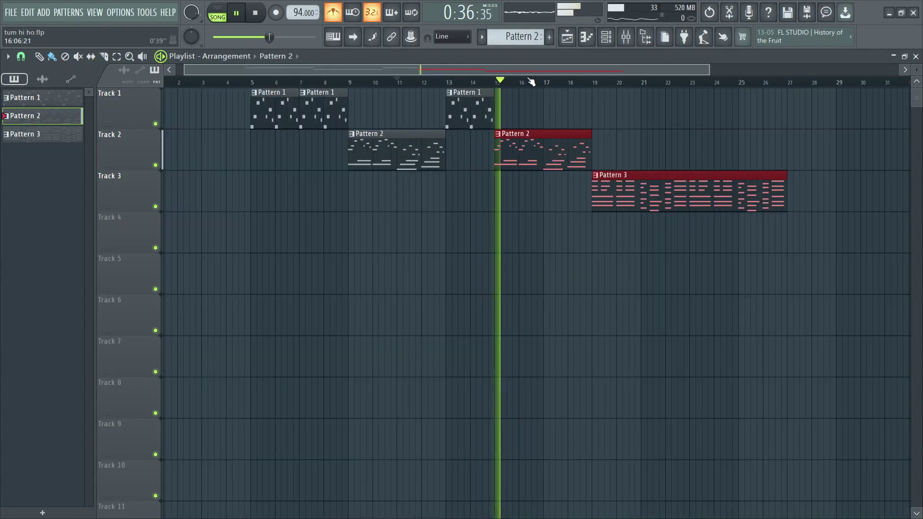
{"action": "scroll", "coordinate": [583, 83], "scroll_direction": "down", "scroll_amount": 1}
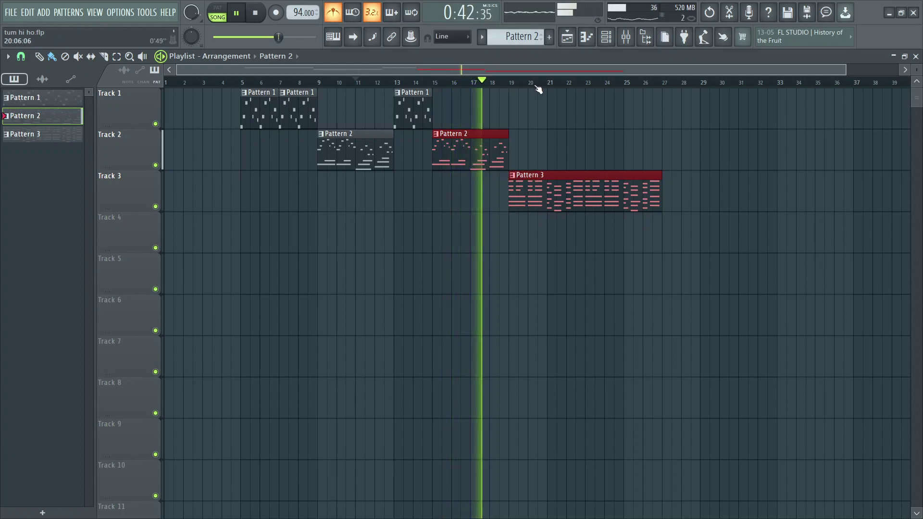
{"action": "scroll", "coordinate": [538, 87], "scroll_direction": "up", "scroll_amount": 2}
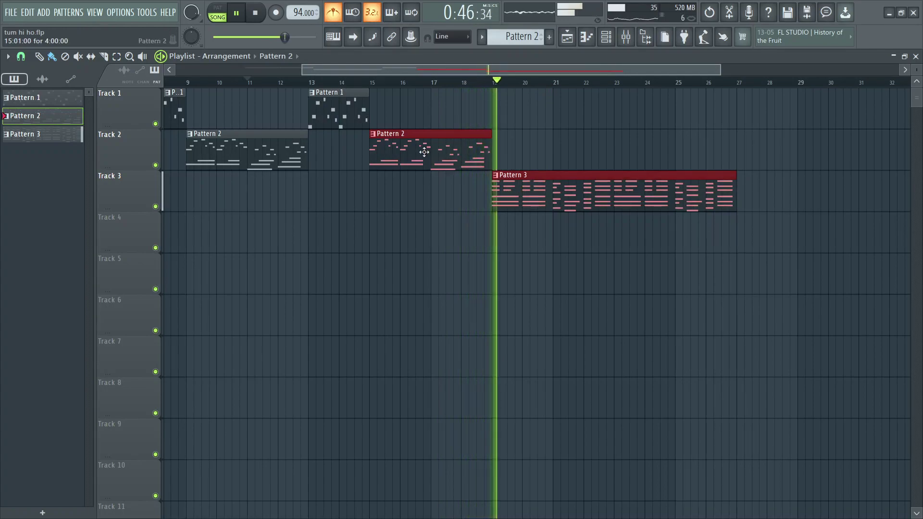
Stop playback, shift the Pattern 3 clip four bars later to bar 23, and fill bar 19 on Track 2 with another Pattern 2 clip.
{"action": "left_click", "coordinate": [463, 138], "text": "ctrl+shift"}
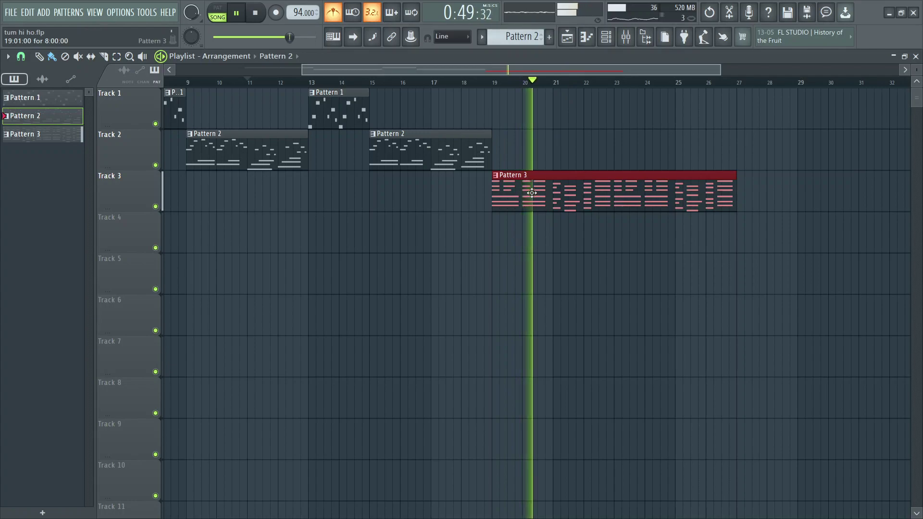
{"action": "key", "text": "space"}
{"action": "mouse_move", "coordinate": [528, 183]}
{"action": "left_mouse_down"}
{"action": "mouse_move", "coordinate": [623, 191]}
{"action": "mouse_move", "coordinate": [654, 204]}
{"action": "left_mouse_up"}
{"action": "right_click", "coordinate": [622, 190]}
{"action": "left_click_drag", "start_coordinate": [430, 139], "coordinate": [613, 140]}
{"action": "scroll", "coordinate": [361, 87], "scroll_direction": "up", "scroll_amount": 4}
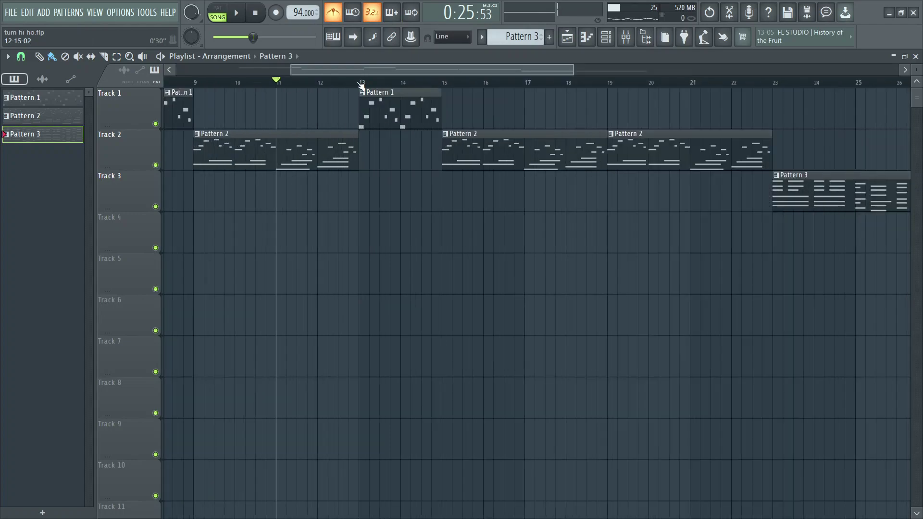
{"action": "scroll", "coordinate": [361, 87], "scroll_direction": "down", "scroll_amount": 4}
{"action": "scroll", "coordinate": [356, 85], "scroll_direction": "up", "scroll_amount": 5}
{"action": "scroll", "coordinate": [356, 85], "scroll_direction": "down", "scroll_amount": 3}
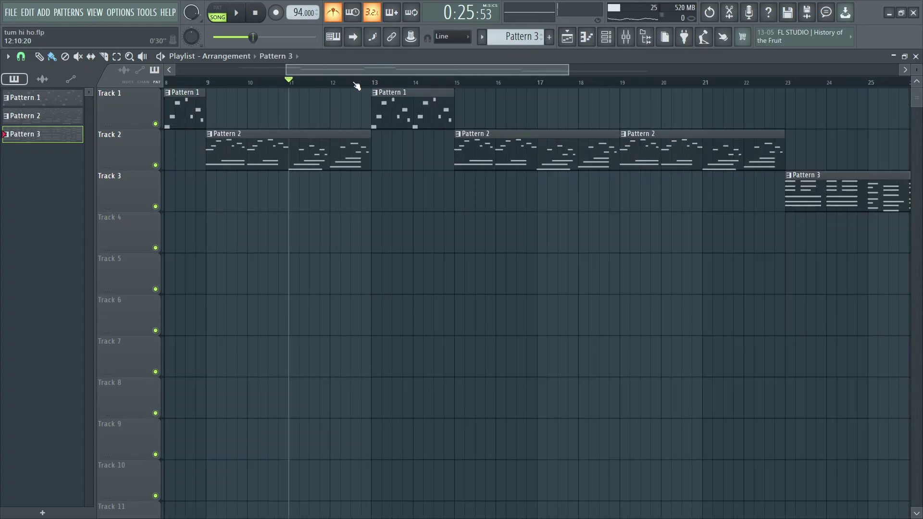
{"action": "scroll", "coordinate": [357, 85], "scroll_direction": "up", "scroll_amount": 3}
{"action": "scroll", "coordinate": [381, 87], "scroll_direction": "down", "scroll_amount": 3}
Open the Xpand!2 instrument from the channel rack and load the soft pad preset +02 Heavenly Bell Pad.
{"action": "left_click", "coordinate": [607, 38]}
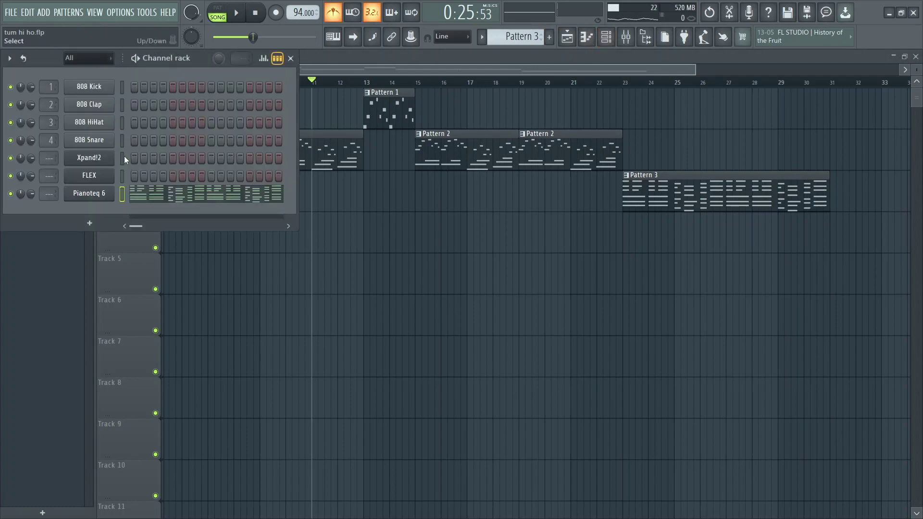
{"action": "left_click", "coordinate": [112, 158]}
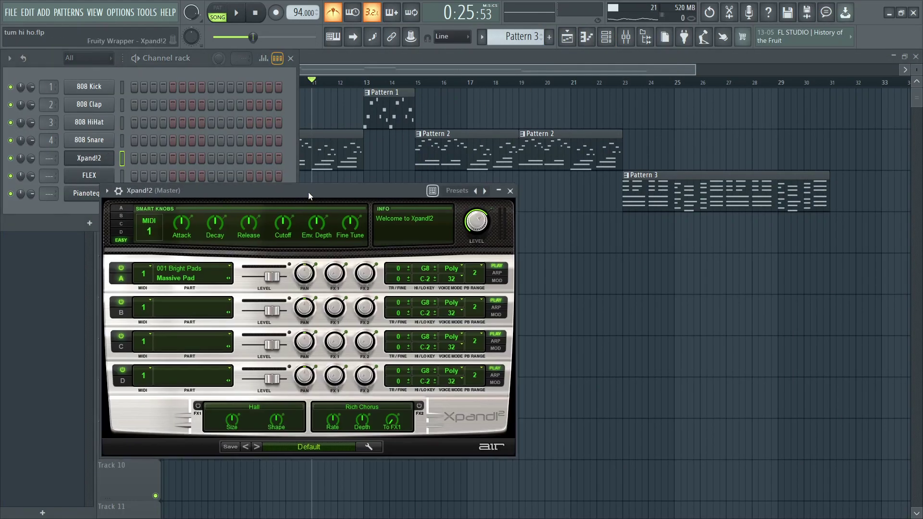
{"action": "left_click_drag", "start_coordinate": [308, 193], "coordinate": [390, 117]}
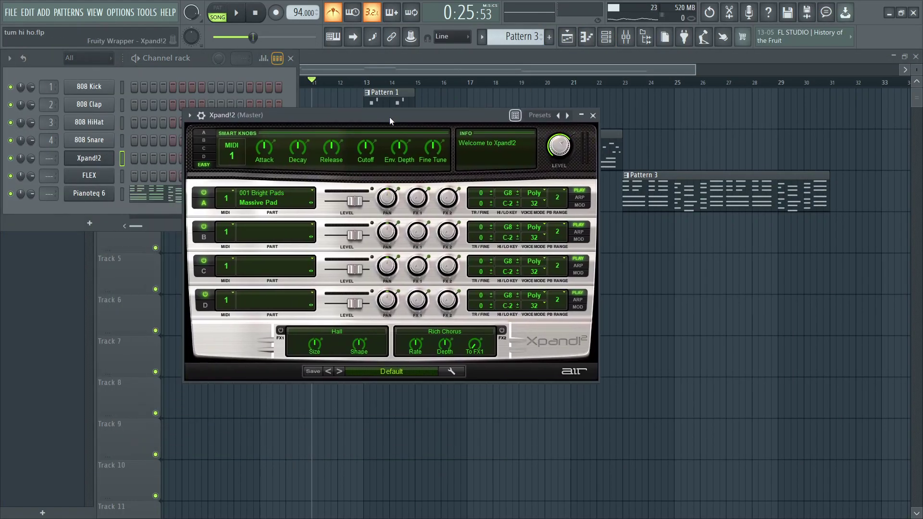
{"action": "left_click", "coordinate": [402, 372]}
{"action": "mouse_move", "coordinate": [394, 301]}
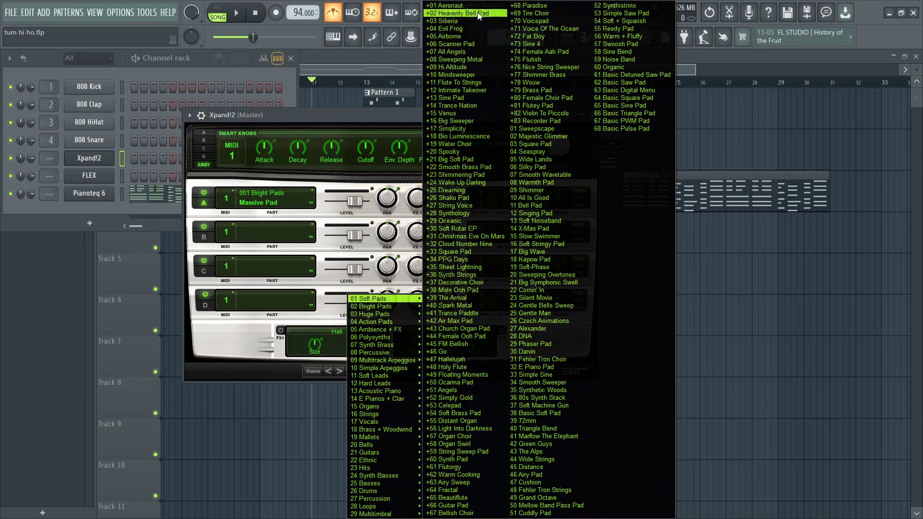
{"action": "left_click", "coordinate": [478, 13]}
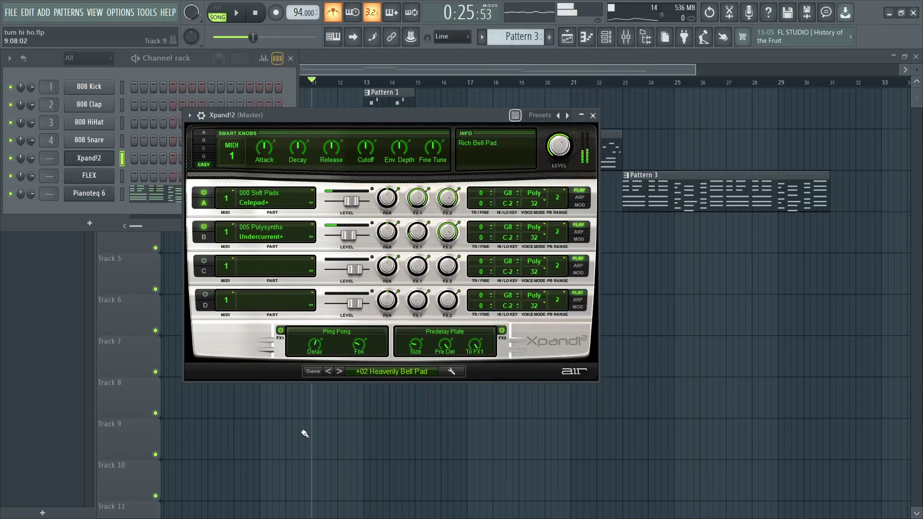
Audition the following Xpand!2 soft pad presets one by one and settle on +30 Soft Rotar EP.
{"action": "left_click", "coordinate": [337, 372]}
{"action": "left_click", "coordinate": [340, 371]}
{"action": "left_click", "coordinate": [340, 372]}
{"action": "left_click", "coordinate": [340, 371]}
{"action": "left_click", "coordinate": [340, 371]}
{"action": "left_click", "coordinate": [340, 371]}
{"action": "left_click", "coordinate": [340, 371]}
{"action": "left_click", "coordinate": [340, 371]}
{"action": "left_click", "coordinate": [340, 371]}
{"action": "left_click", "coordinate": [340, 371]}
{"action": "left_click", "coordinate": [340, 371]}
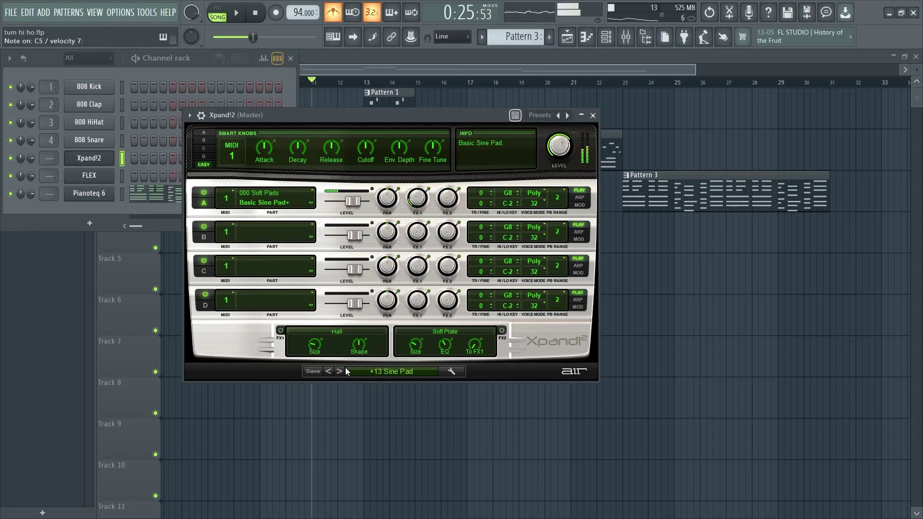
{"action": "left_click", "coordinate": [340, 372]}
{"action": "left_click", "coordinate": [340, 372]}
{"action": "left_click", "coordinate": [342, 374]}
{"action": "left_click", "coordinate": [342, 373]}
{"action": "left_click", "coordinate": [342, 374]}
{"action": "left_click", "coordinate": [342, 373]}
{"action": "left_click", "coordinate": [342, 374]}
{"action": "left_click", "coordinate": [342, 373]}
{"action": "left_click", "coordinate": [342, 373]}
{"action": "left_click", "coordinate": [342, 373]}
{"action": "left_click", "coordinate": [342, 374]}
{"action": "left_click", "coordinate": [342, 374]}
{"action": "left_click", "coordinate": [342, 372]}
{"action": "left_click", "coordinate": [342, 373]}
{"action": "left_click", "coordinate": [342, 372]}
{"action": "left_click", "coordinate": [342, 372]}
{"action": "left_click", "coordinate": [342, 373]}
{"action": "left_click", "coordinate": [342, 372]}
{"action": "left_click", "coordinate": [328, 371]}
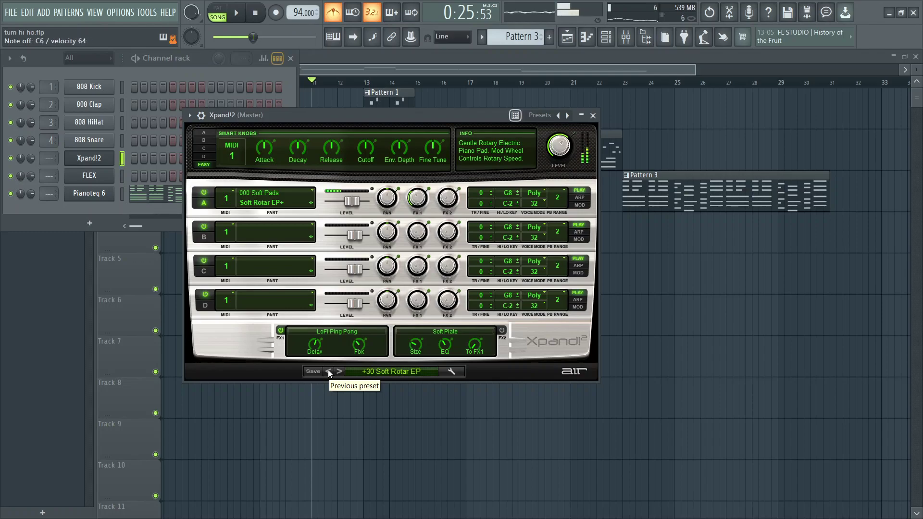
Hide the instrument and channel rack windows, play the song from bar 12 while trying the new sound, and stop.
{"action": "left_click", "coordinate": [428, 70]}
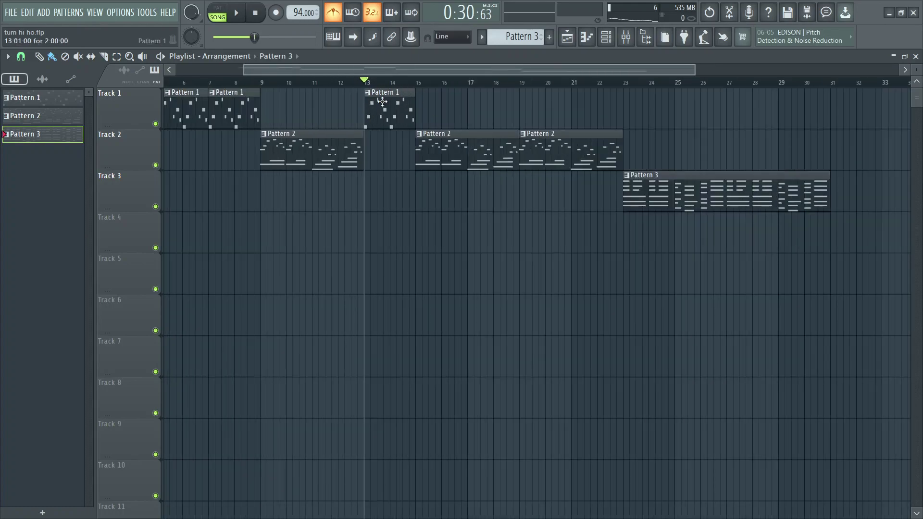
{"action": "scroll", "coordinate": [329, 92], "scroll_direction": "down", "scroll_amount": 3}
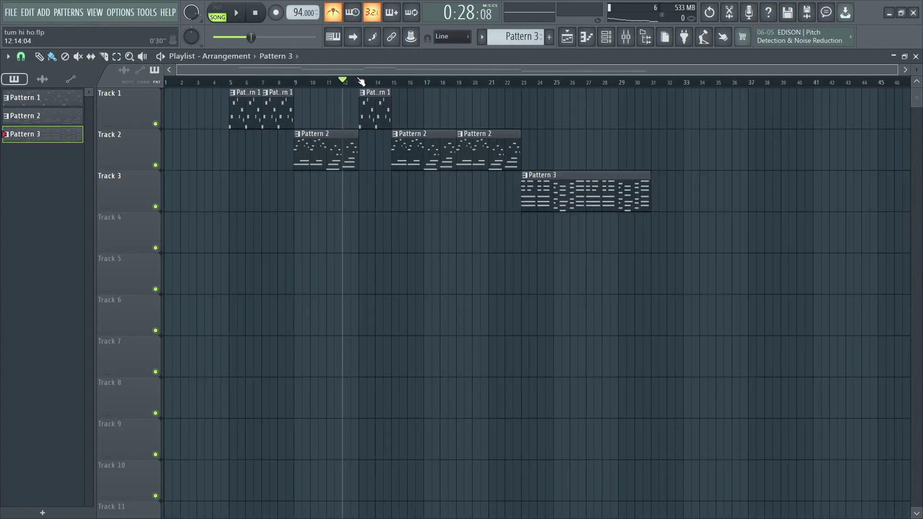
{"action": "key", "text": "space"}
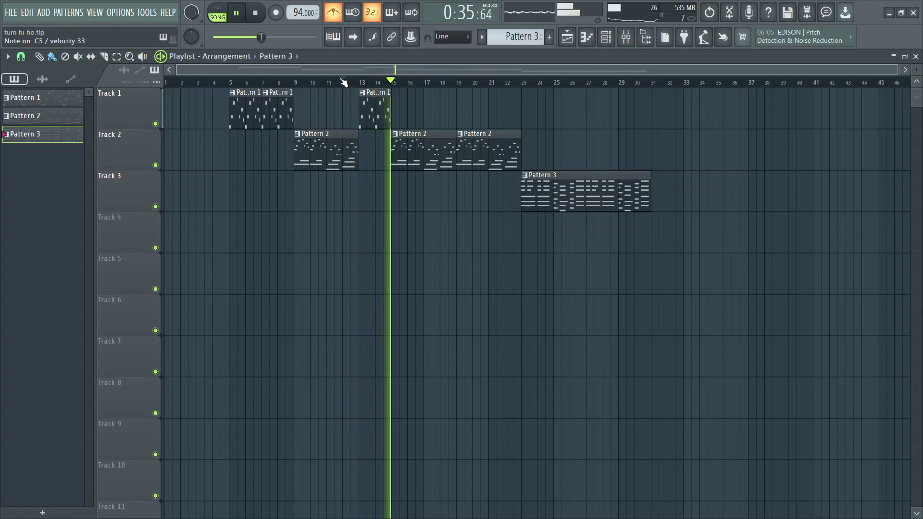
{"action": "key", "text": "space"}
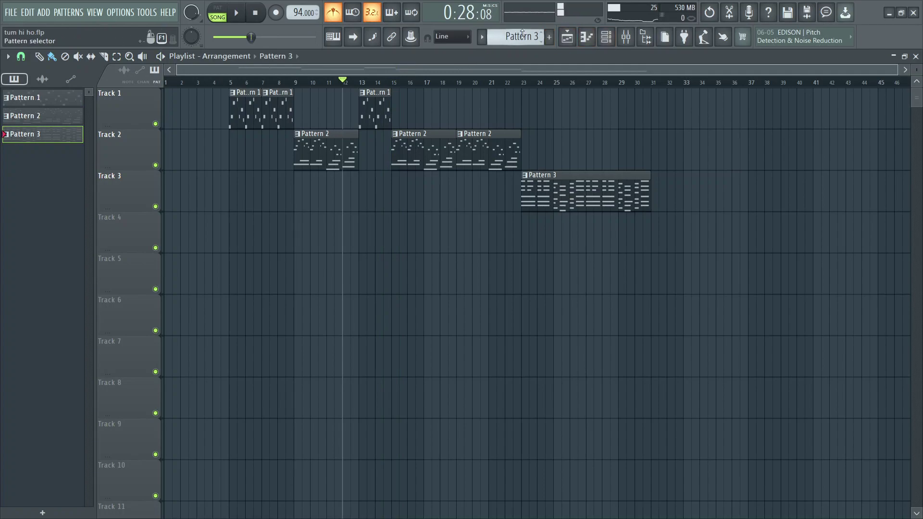
Switch to the empty Pattern 4 and show the channel rack.
{"action": "left_click", "coordinate": [613, 41]}
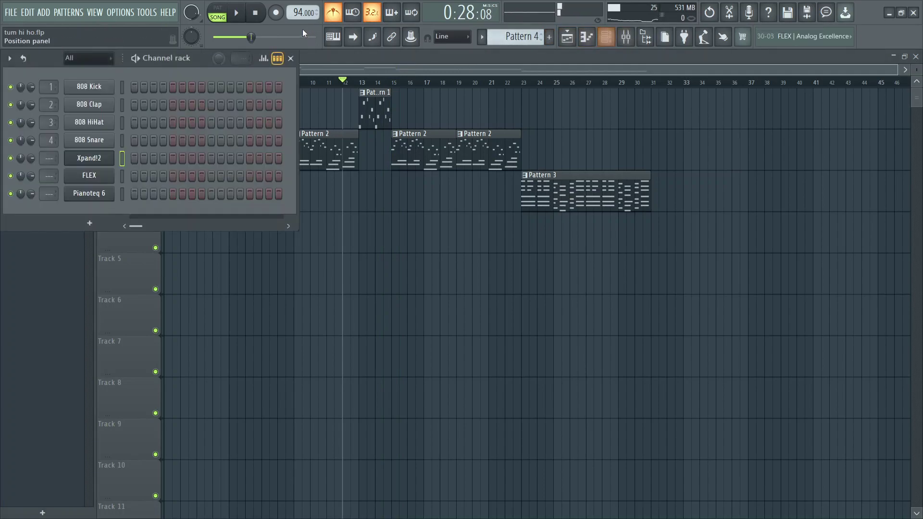
Record notes and automation for the Xpand!2 chord into Pattern 4 while the song plays from bar 12, and stop playback.
{"action": "left_click", "coordinate": [277, 13]}
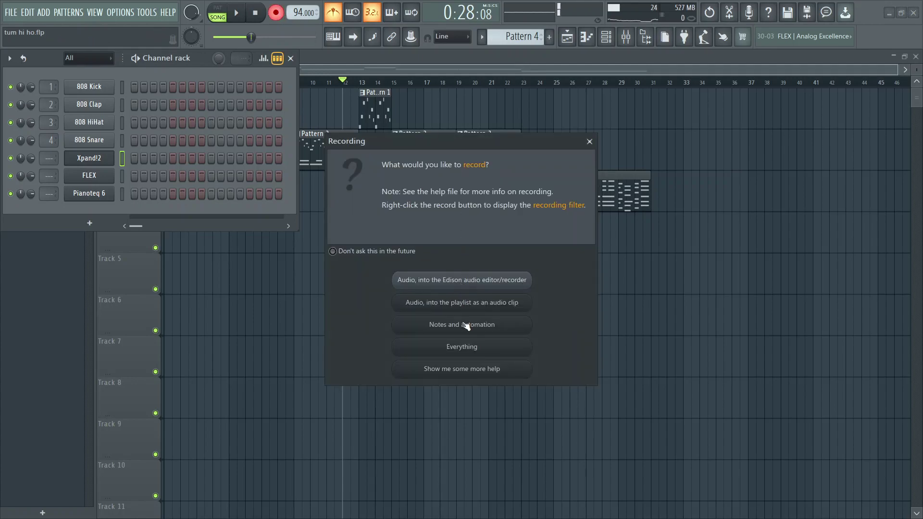
{"action": "left_click", "coordinate": [453, 323]}
{"action": "key", "text": "space"}
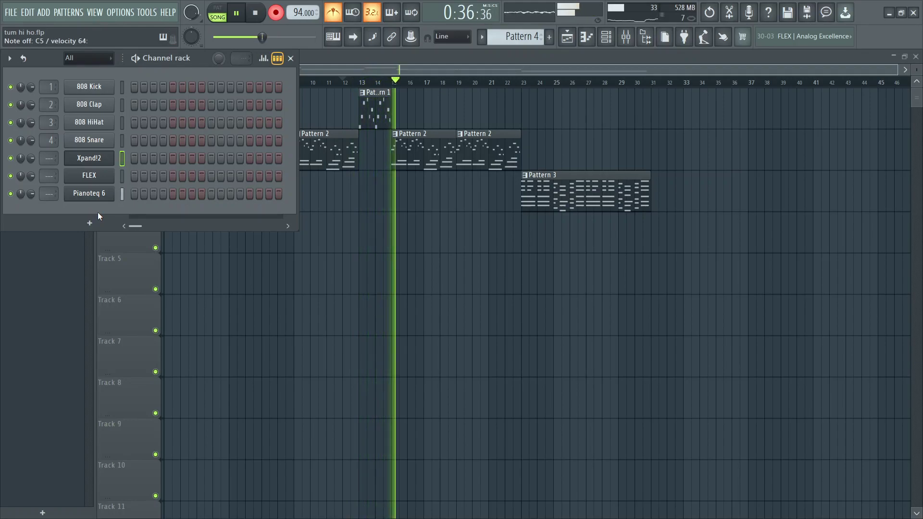
{"action": "key", "text": "space"}
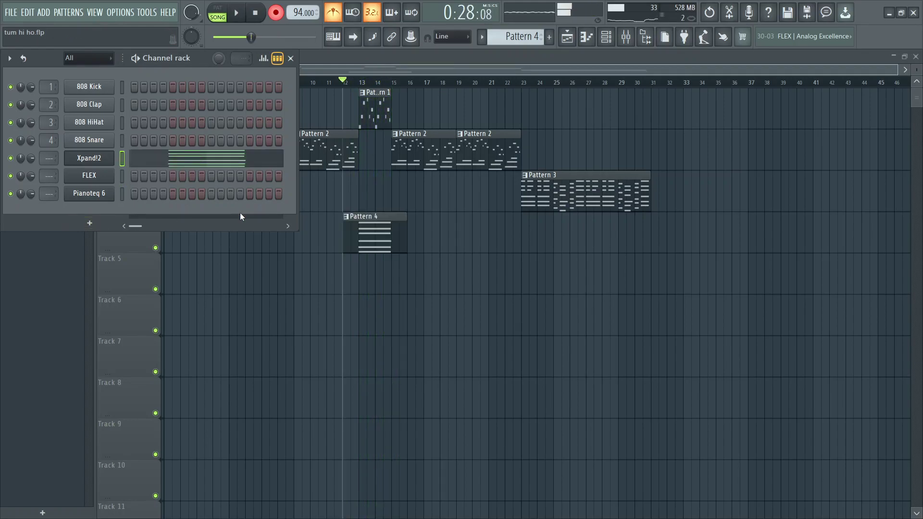
Quantize all the recorded Xpand!2 notes of Pattern 4 in the piano roll and return to the playlist.
{"action": "left_click", "coordinate": [200, 165]}
{"action": "key", "text": "ctrl+a"}
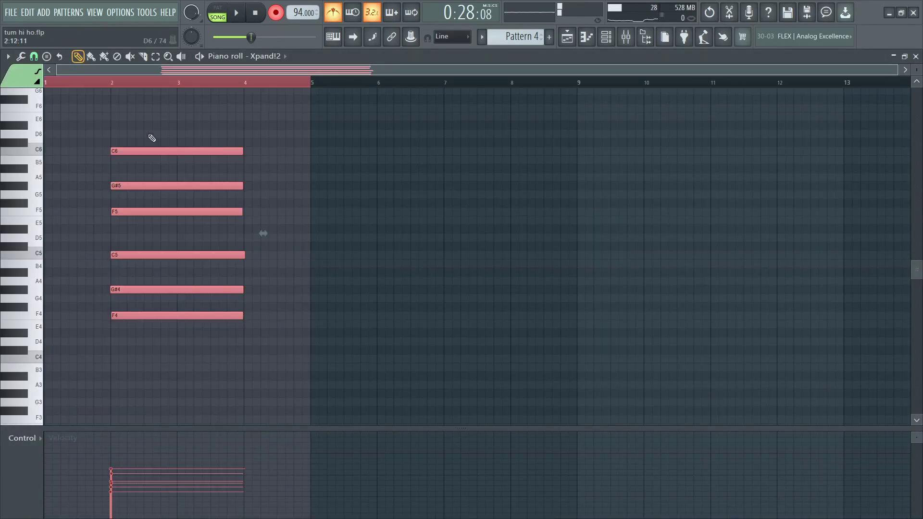
{"action": "left_click", "coordinate": [21, 57]}
{"action": "left_click", "coordinate": [54, 111]}
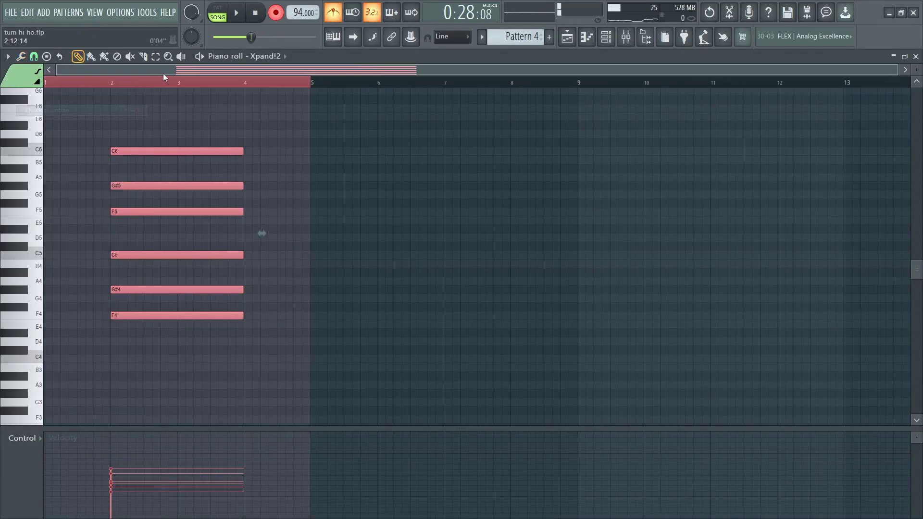
{"action": "left_click", "coordinate": [916, 56]}
{"action": "left_click", "coordinate": [294, 57]}
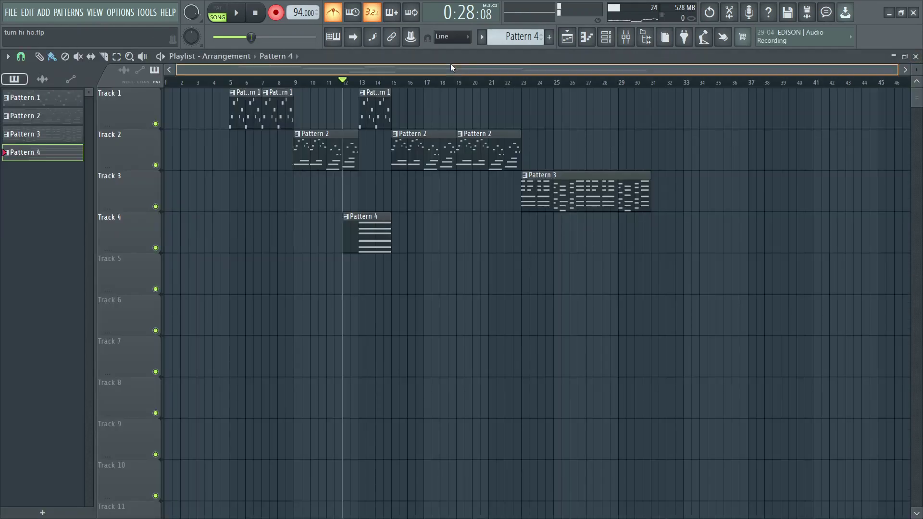
Shift all Pattern 4 notes back to bar 1 of the piano roll and move the Pattern 4 clip to bar 13 on Track 4.
{"action": "scroll", "coordinate": [360, 82], "scroll_direction": "up", "scroll_amount": 3}
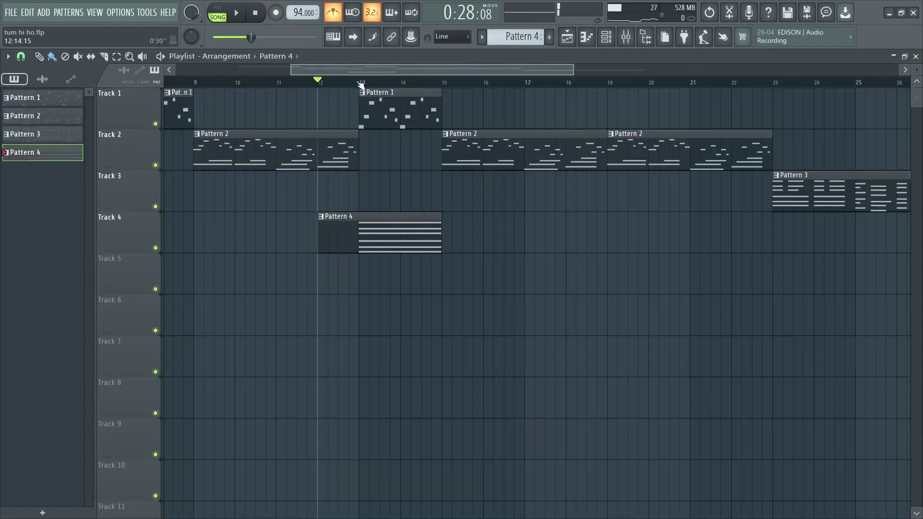
{"action": "double_click", "coordinate": [389, 237]}
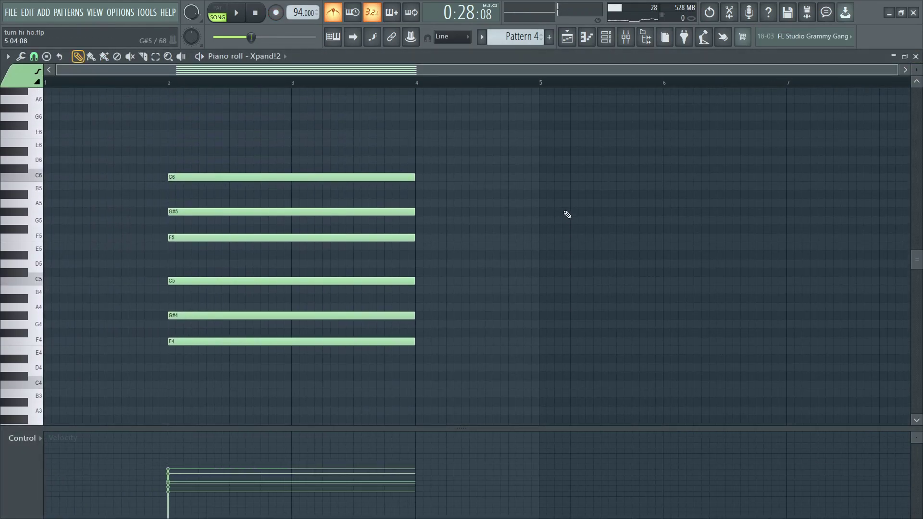
{"action": "key", "text": "ctrl+a"}
{"action": "left_click_drag", "start_coordinate": [173, 339], "coordinate": [32, 341]}
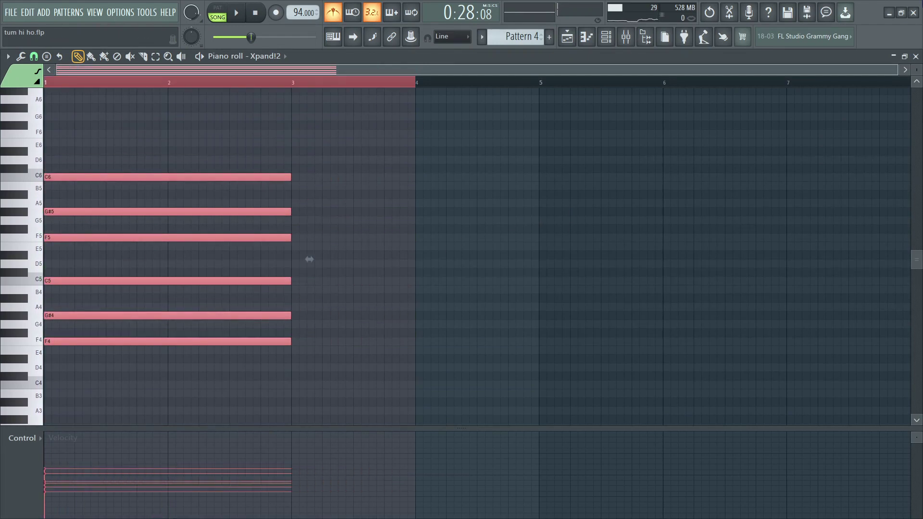
{"action": "left_click", "coordinate": [916, 57]}
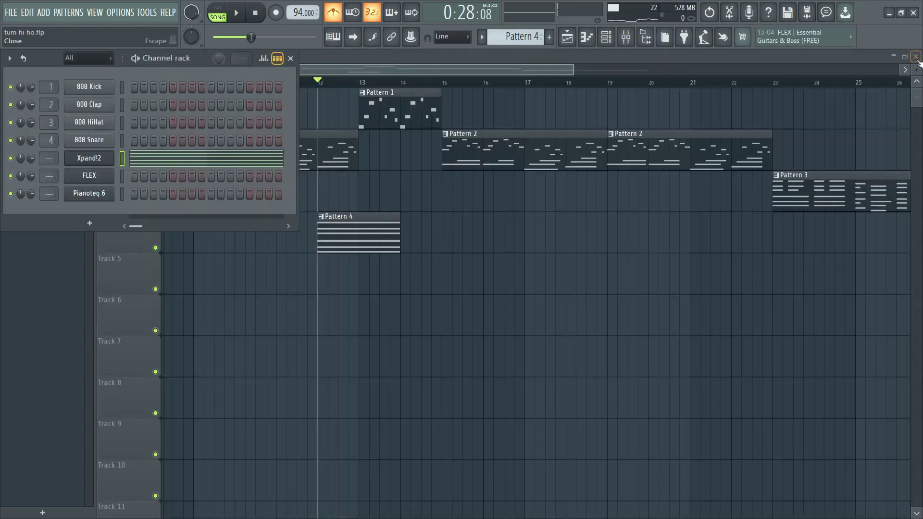
{"action": "left_click_drag", "start_coordinate": [314, 222], "coordinate": [356, 217]}
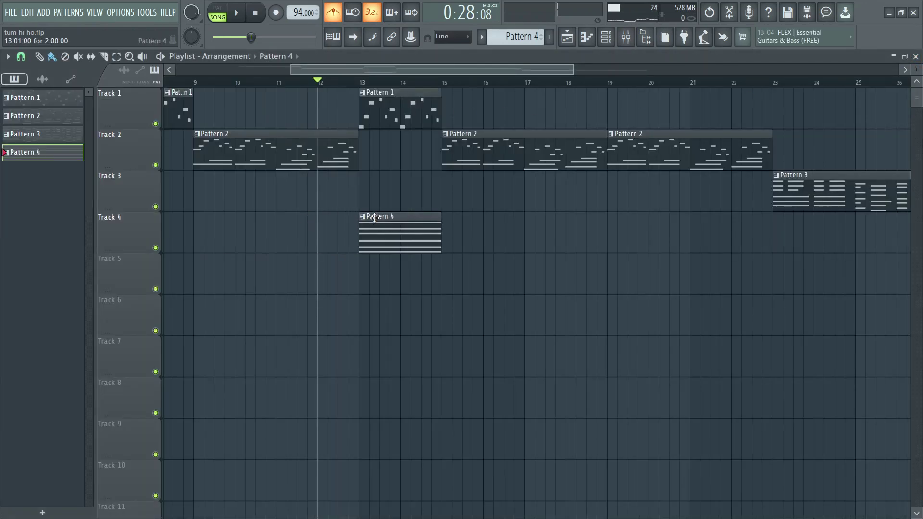
Play the song from bar 12 past the Pattern 4 clip to check how the pad chord fits, and stop.
{"action": "key", "text": "space"}
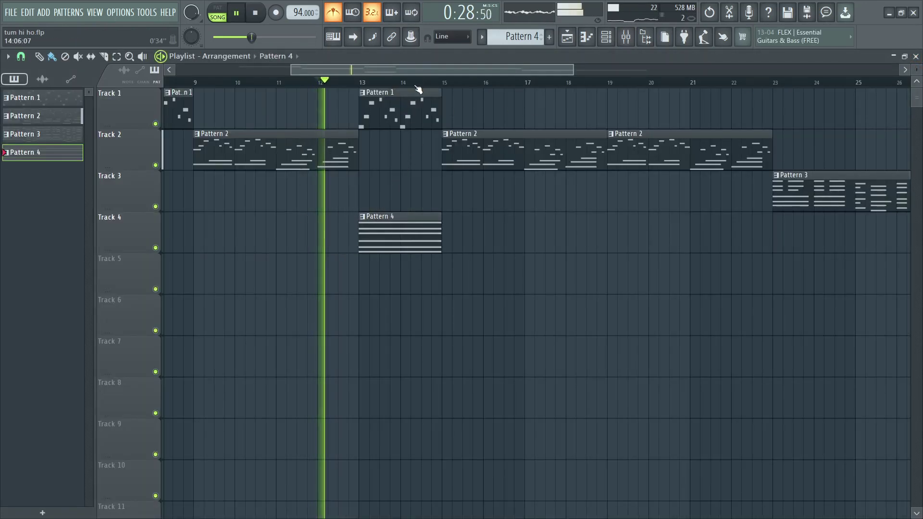
{"action": "scroll", "coordinate": [412, 97], "scroll_direction": "up", "scroll_amount": 4}
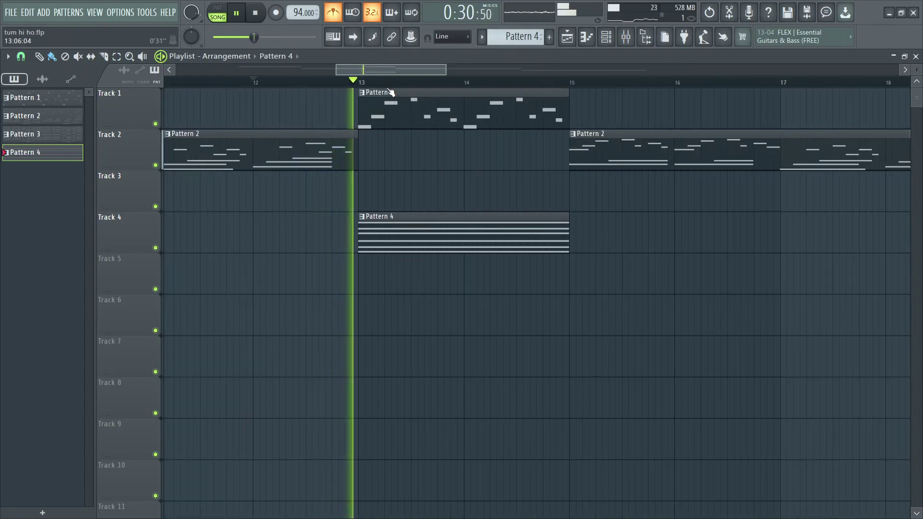
{"action": "scroll", "coordinate": [387, 91], "scroll_direction": "down", "scroll_amount": 4}
{"action": "left_click_drag", "start_coordinate": [917, 70], "coordinate": [917, 76]}
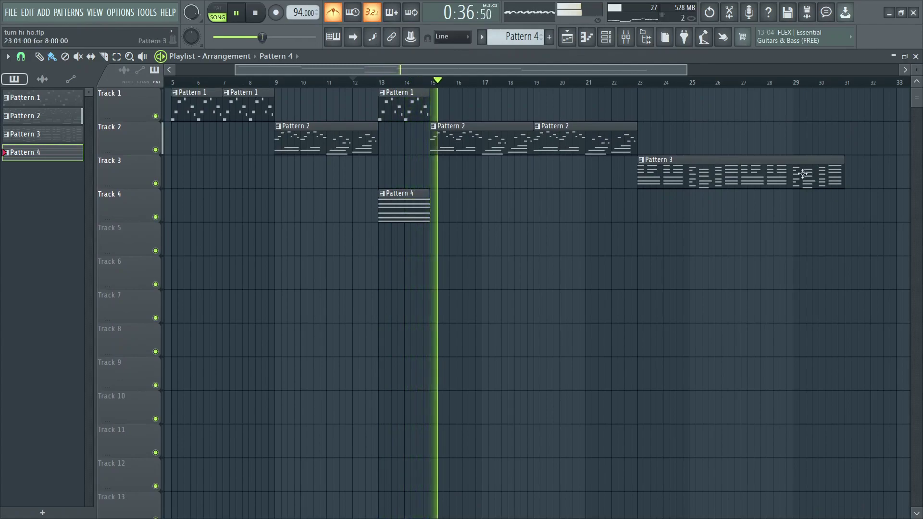
{"action": "key", "text": "space"}
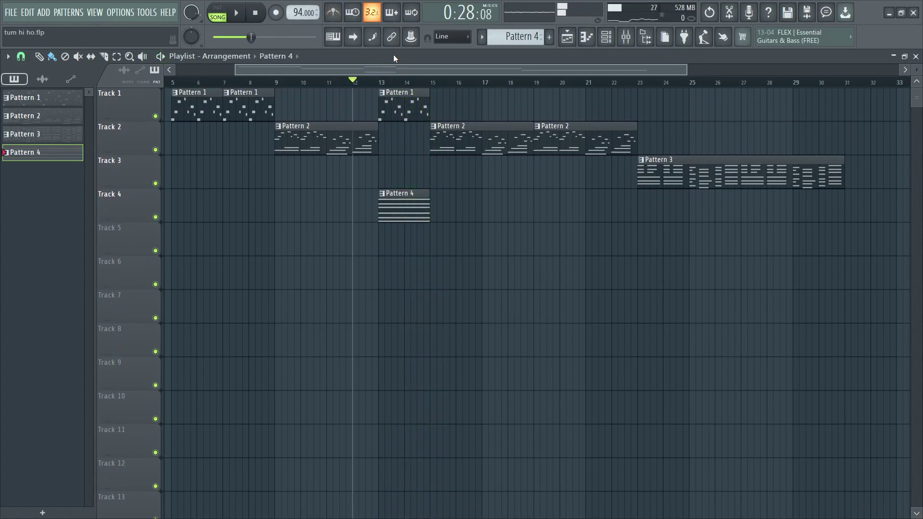
Play the song from bar 5 into the Pattern 3 section, stop, and move the Pattern 3 clip on Track 3 to bar 24.
{"action": "scroll", "coordinate": [429, 87], "scroll_direction": "down", "scroll_amount": 2}
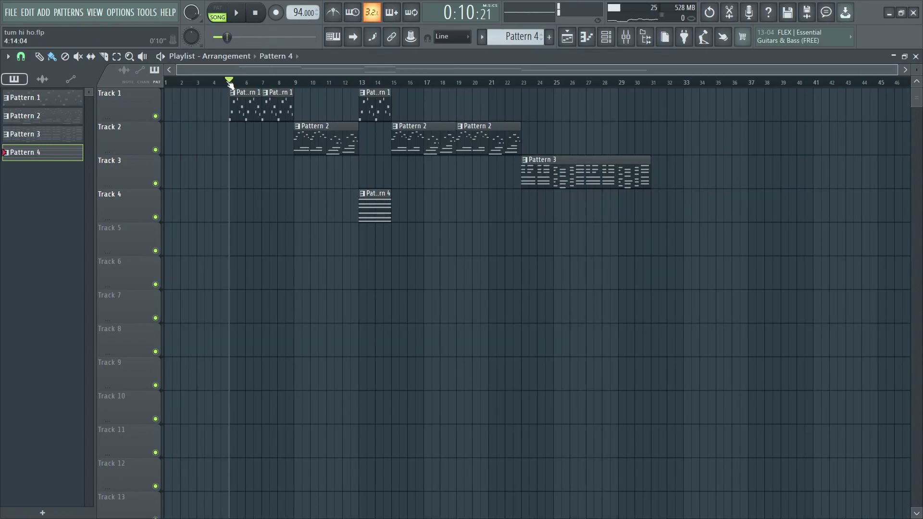
{"action": "key", "text": "space"}
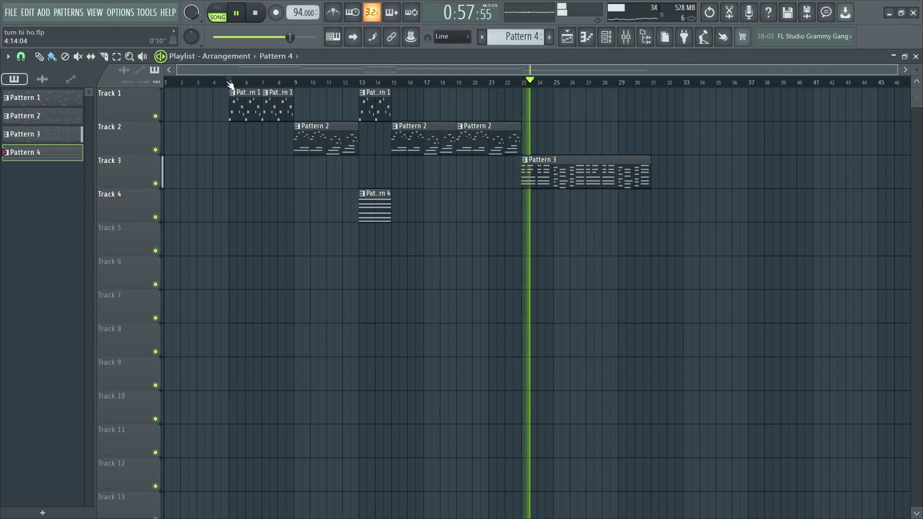
{"action": "key", "text": "space"}
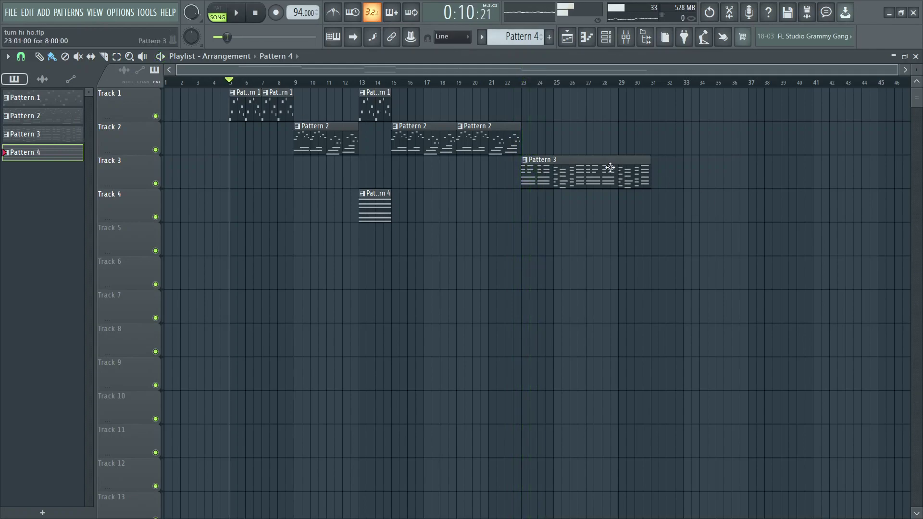
{"action": "left_click_drag", "start_coordinate": [552, 171], "coordinate": [568, 171]}
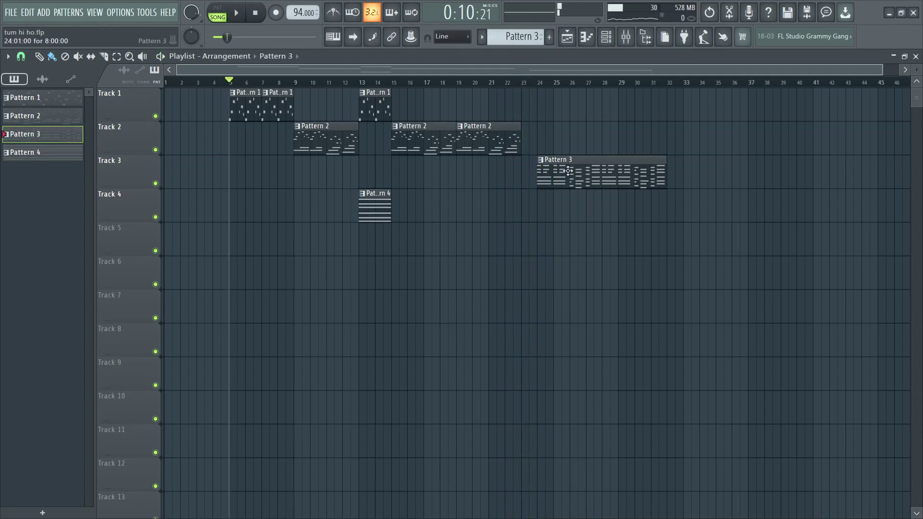